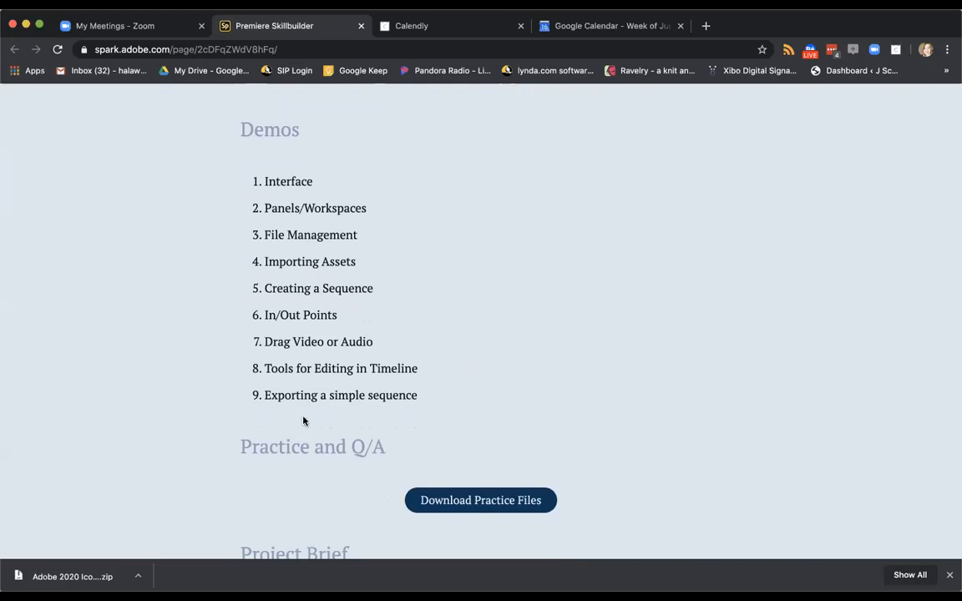
Step: Review the Premiere Skillbuilder page's demo list, practice files section and project brief
{"action": "scroll", "coordinate": [316, 485], "scroll_direction": "down", "scroll_amount": 4}
{"action": "scroll", "coordinate": [346, 318], "scroll_direction": "up", "scroll_amount": 1}
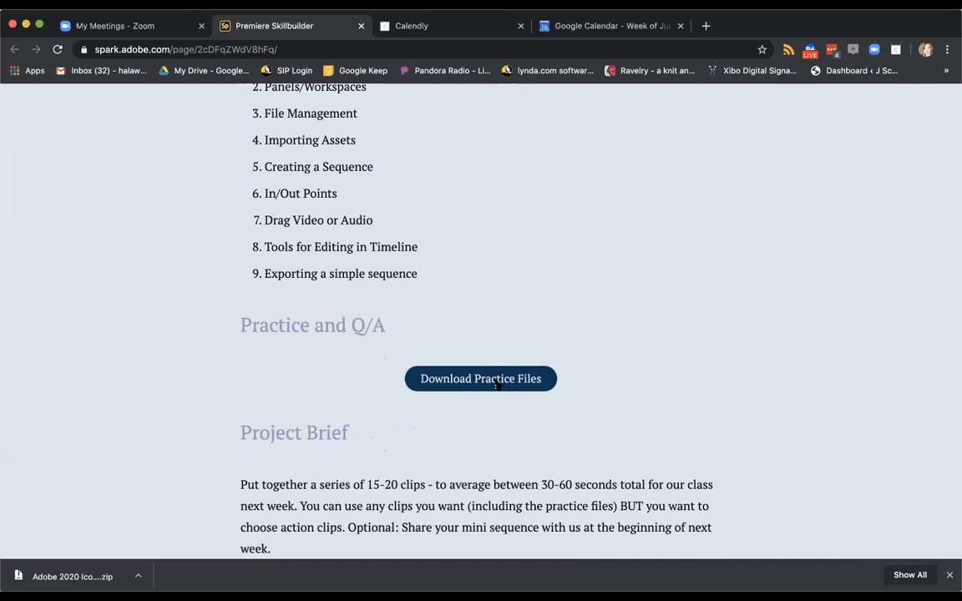
{"action": "scroll", "coordinate": [496, 385], "scroll_direction": "down", "scroll_amount": 1}
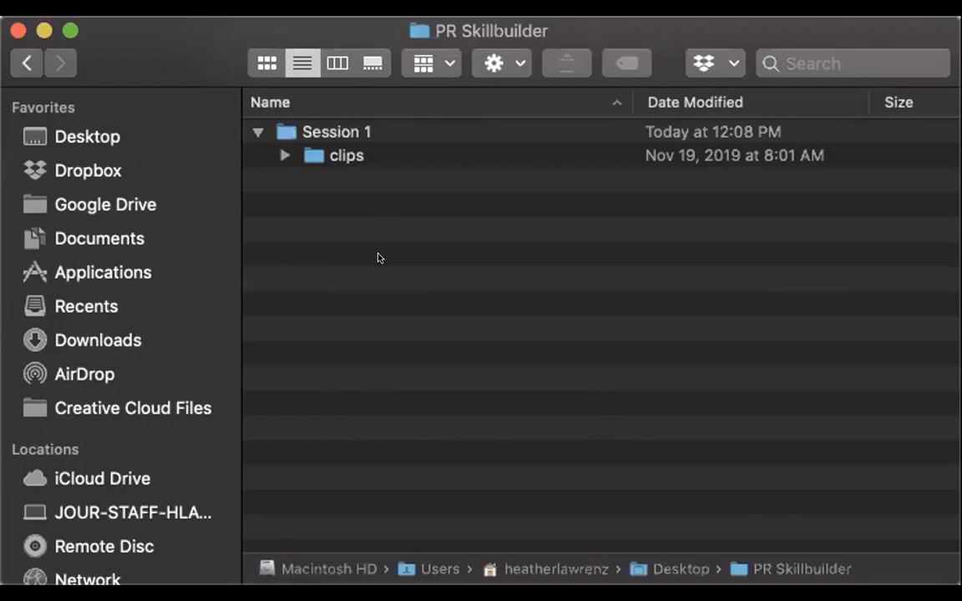
Step: Look through the video files in the clips folder inside Session 1, then collapse the folder
{"action": "left_click", "coordinate": [278, 152]}
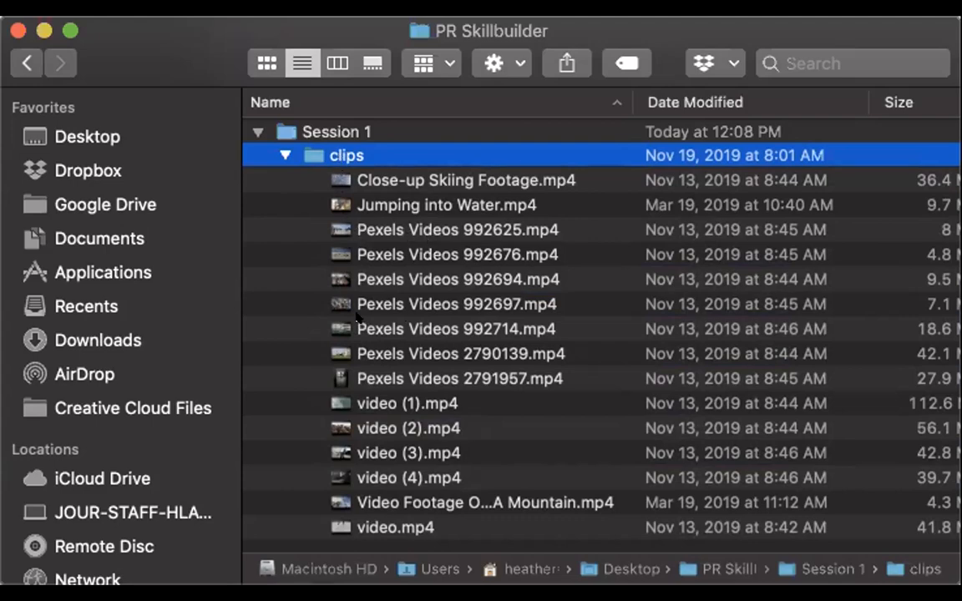
{"action": "left_click", "coordinate": [422, 178]}
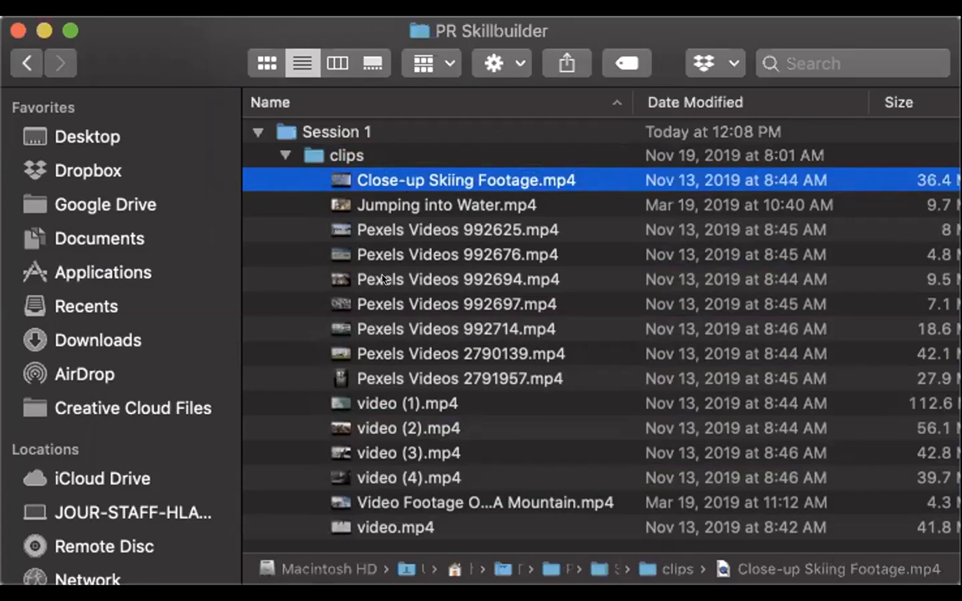
{"action": "left_click", "coordinate": [277, 151]}
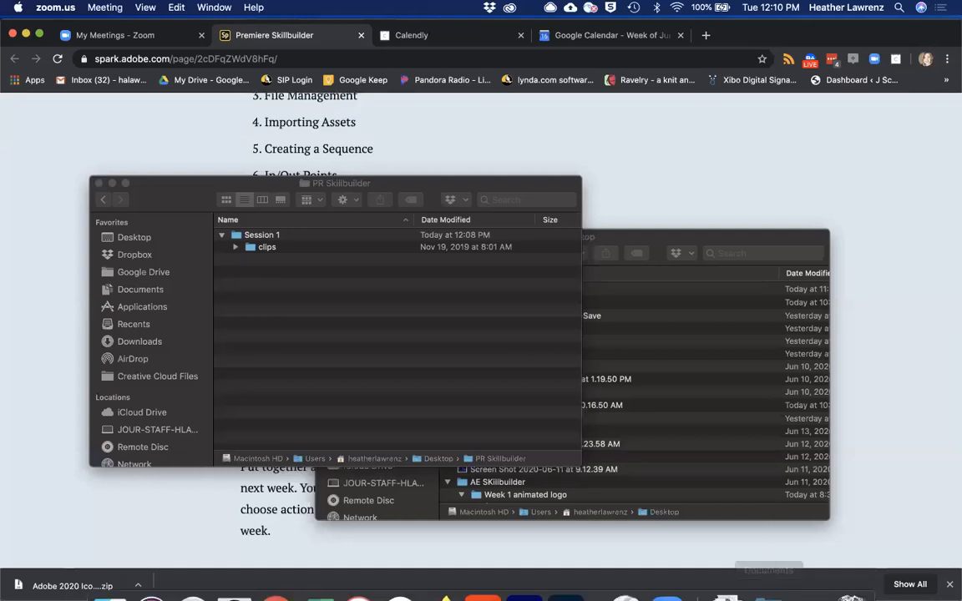
Step: Switch to Premiere Pro and show its Learn tutorials
{"action": "mouse_move", "coordinate": [615, 582]}
{"action": "left_click", "coordinate": [524, 575]}
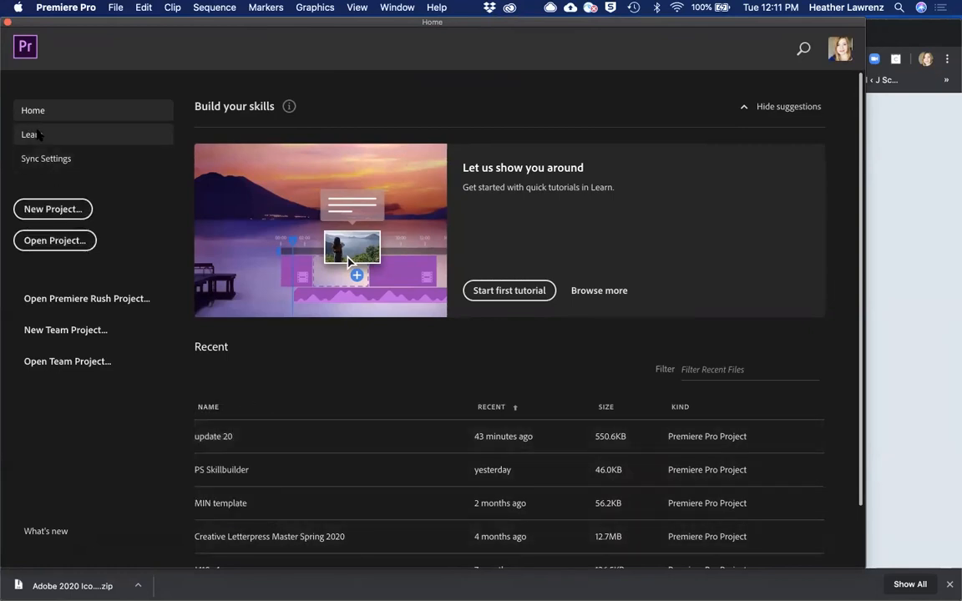
{"action": "left_click", "coordinate": [32, 134]}
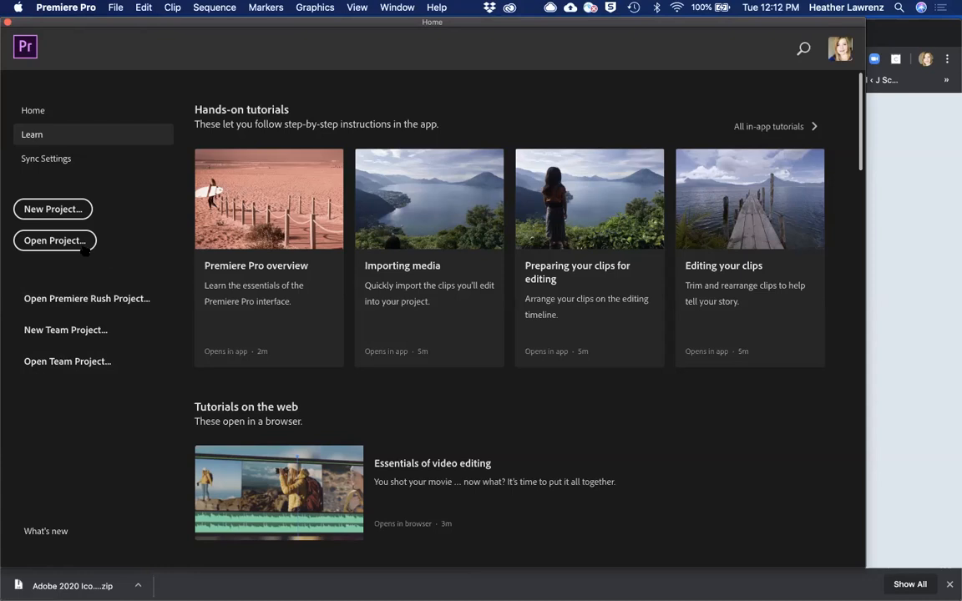
Step: Create a new project named Session 1 in the Desktop's PR Skillbuilder/Session 1 folder, checking that the scratch disks are set to Same as Project
{"action": "left_click", "coordinate": [55, 209]}
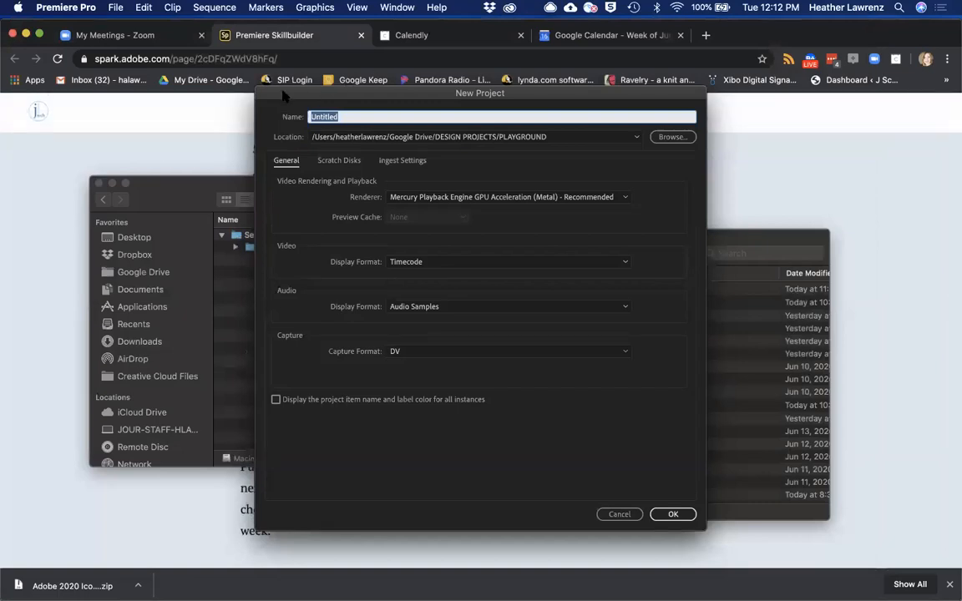
{"action": "type", "text": "Session 1"}
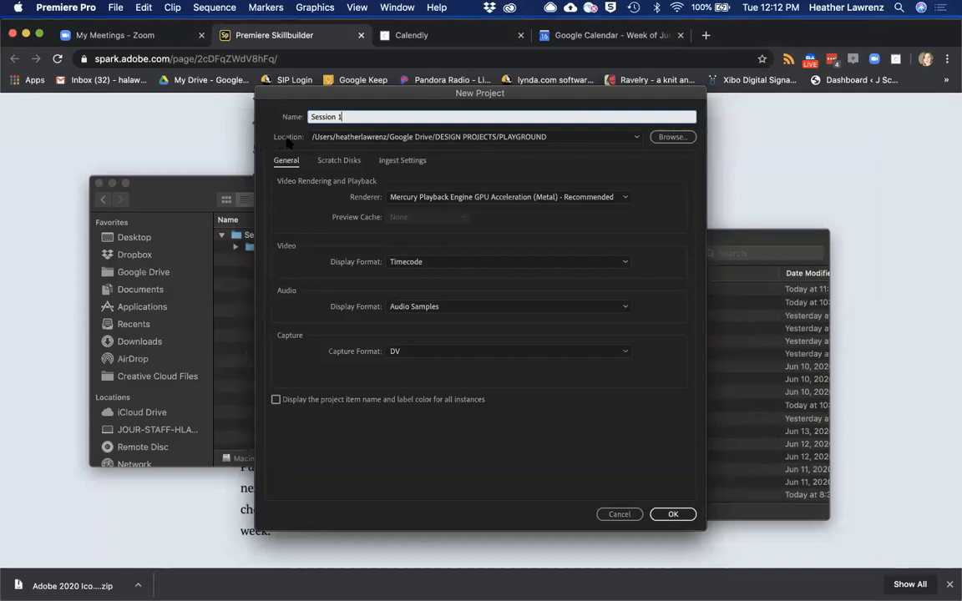
{"action": "left_click", "coordinate": [668, 137]}
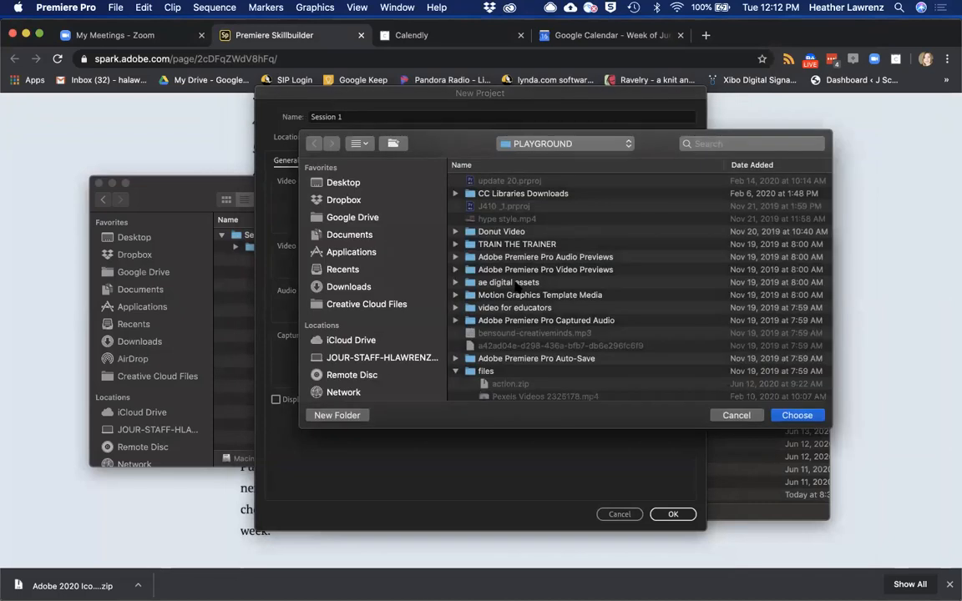
{"action": "left_click", "coordinate": [330, 183]}
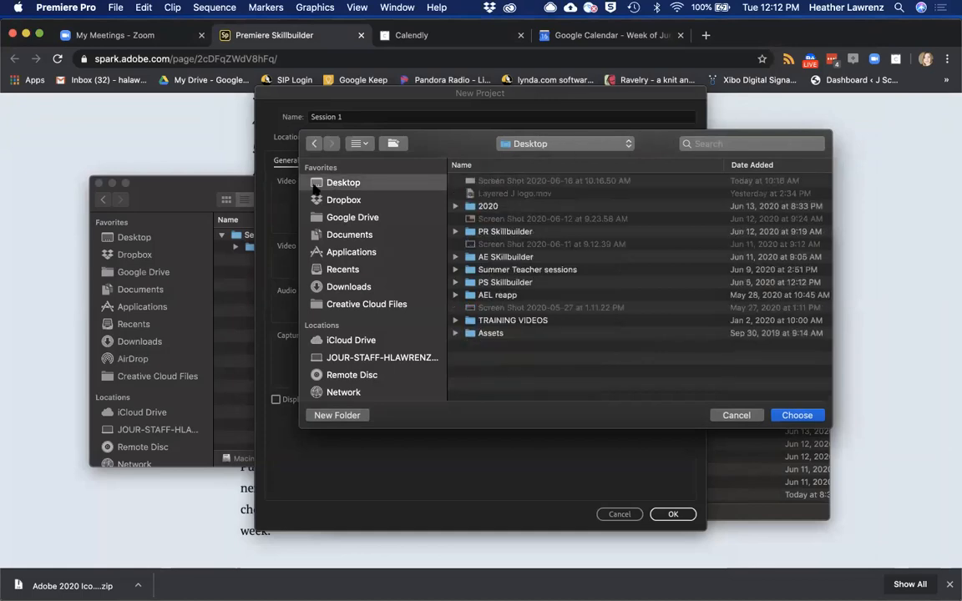
{"action": "left_click", "coordinate": [455, 232]}
{"action": "left_click", "coordinate": [455, 232]}
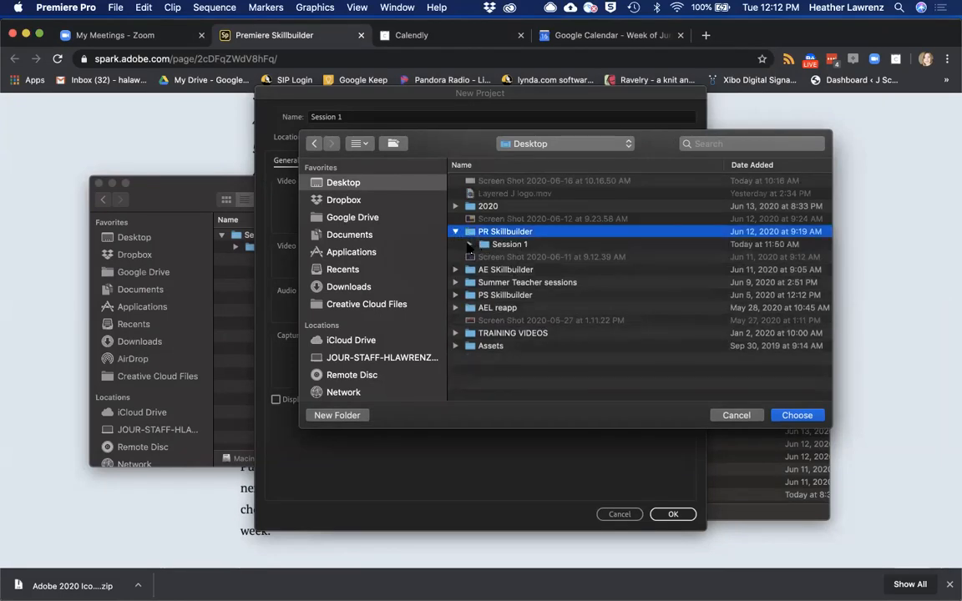
{"action": "left_click", "coordinate": [469, 244]}
{"action": "left_click", "coordinate": [508, 245]}
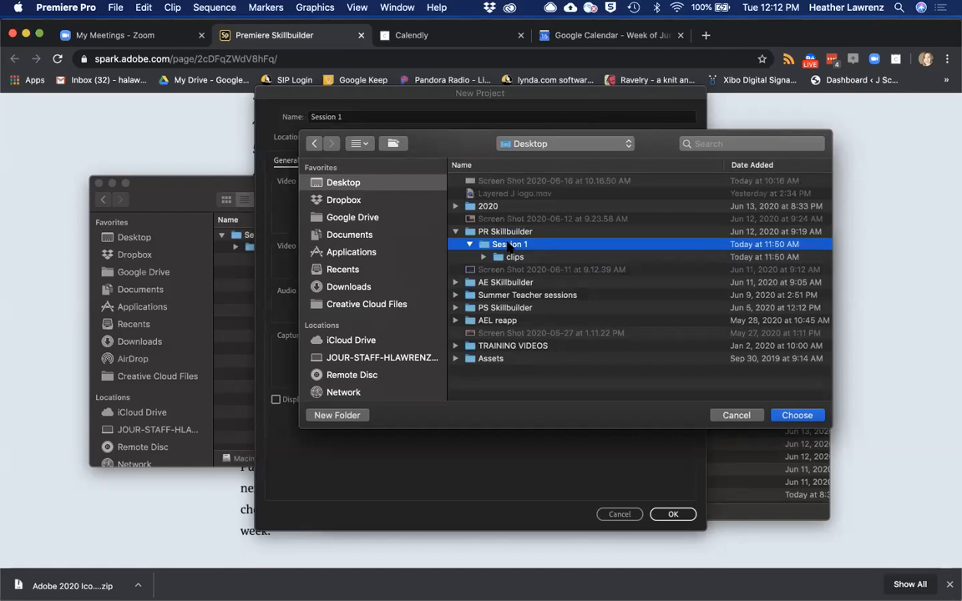
{"action": "left_click", "coordinate": [795, 415]}
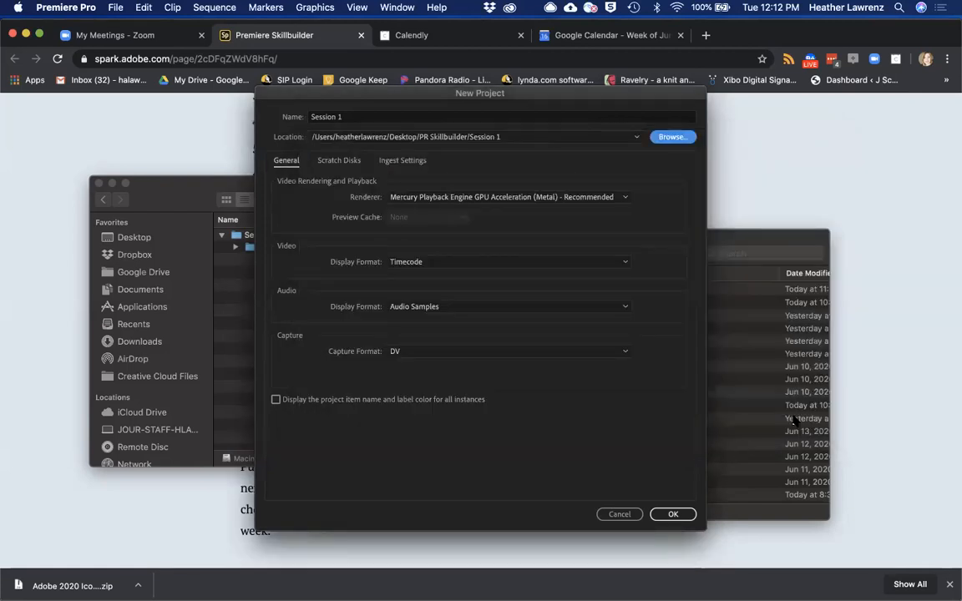
{"action": "left_click", "coordinate": [330, 161]}
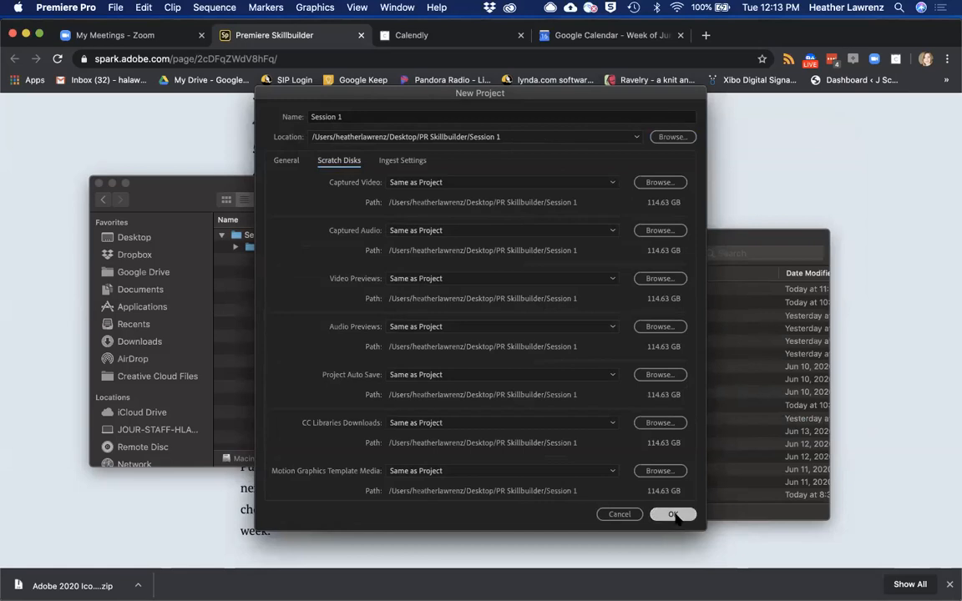
{"action": "left_click", "coordinate": [675, 515]}
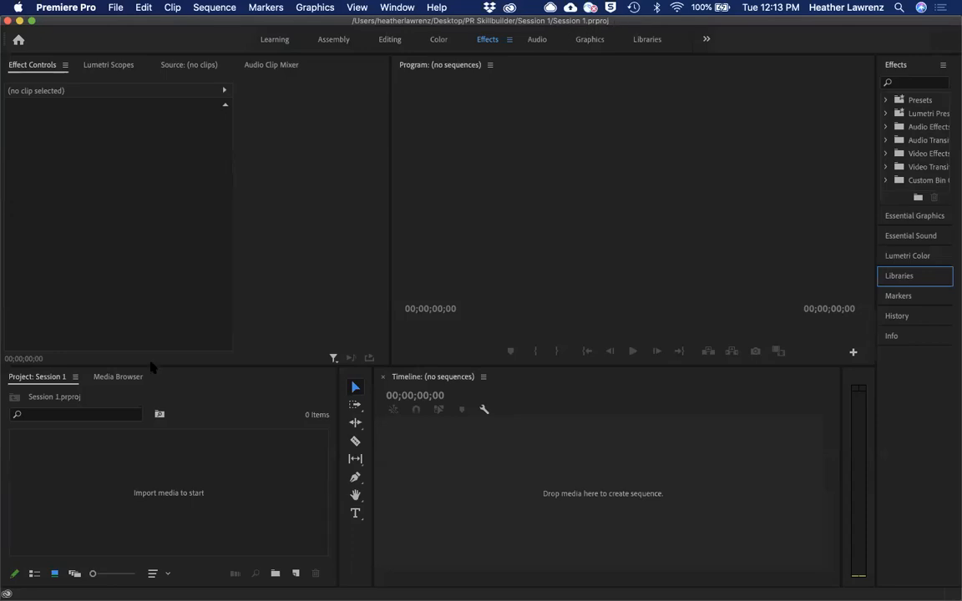
Step: Check the Session 1 folder in Finder for the saved project file, then return to Premiere Pro
{"action": "mouse_move", "coordinate": [81, 597]}
{"action": "left_click", "coordinate": [110, 575]}
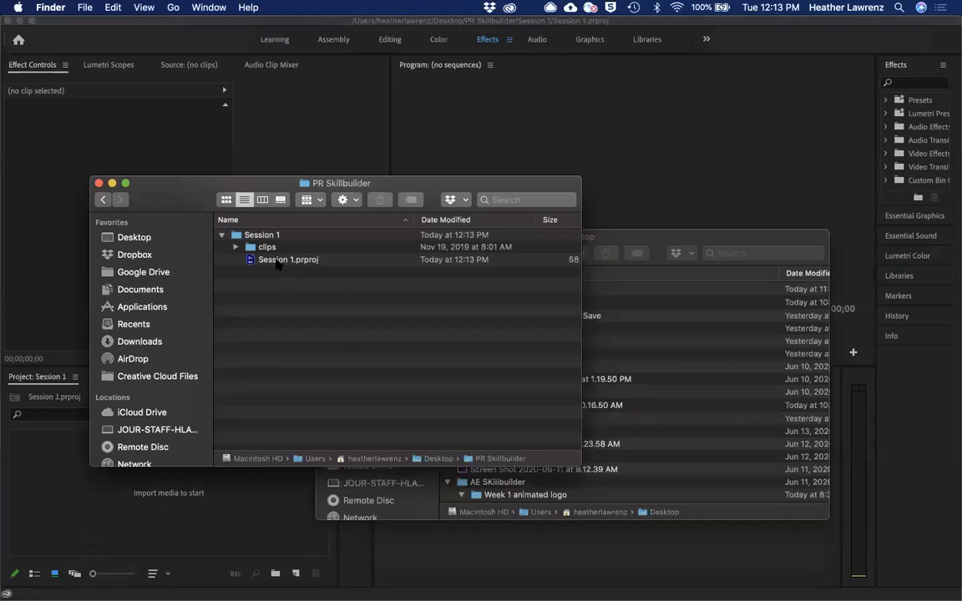
{"action": "left_click", "coordinate": [614, 152]}
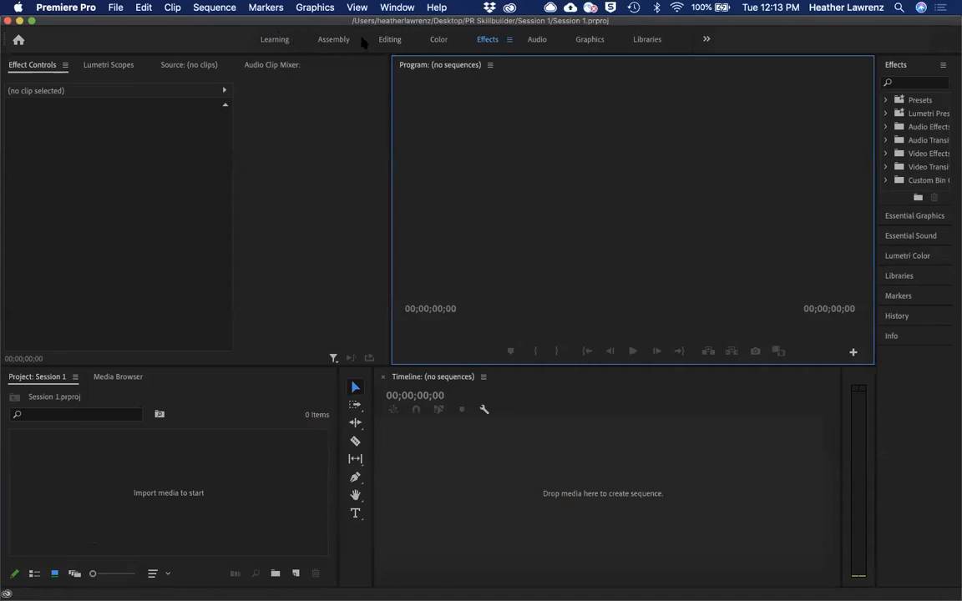
Step: Switch to the Editing workspace and reset it to its saved layout
{"action": "left_click", "coordinate": [392, 42]}
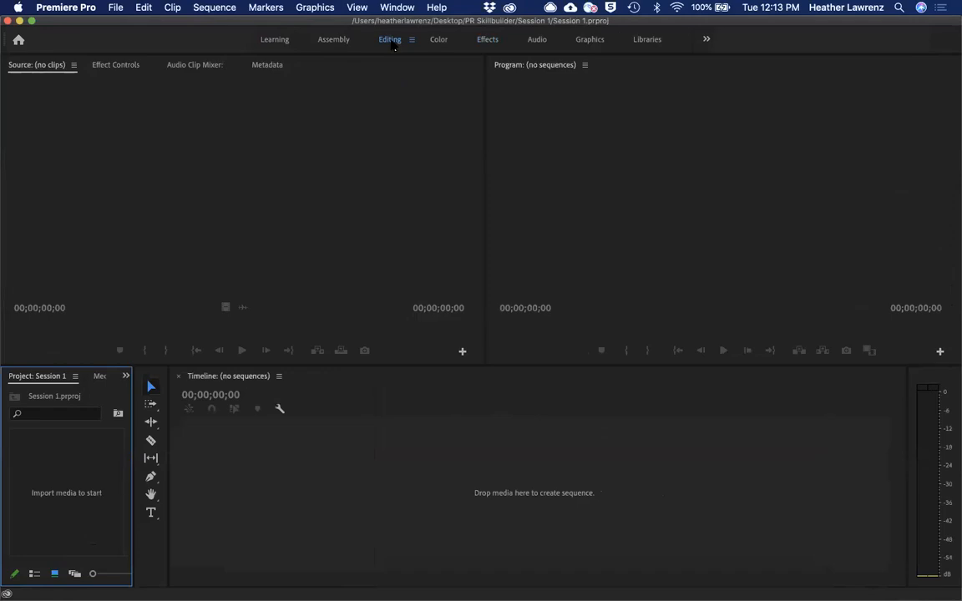
{"action": "left_click", "coordinate": [396, 6]}
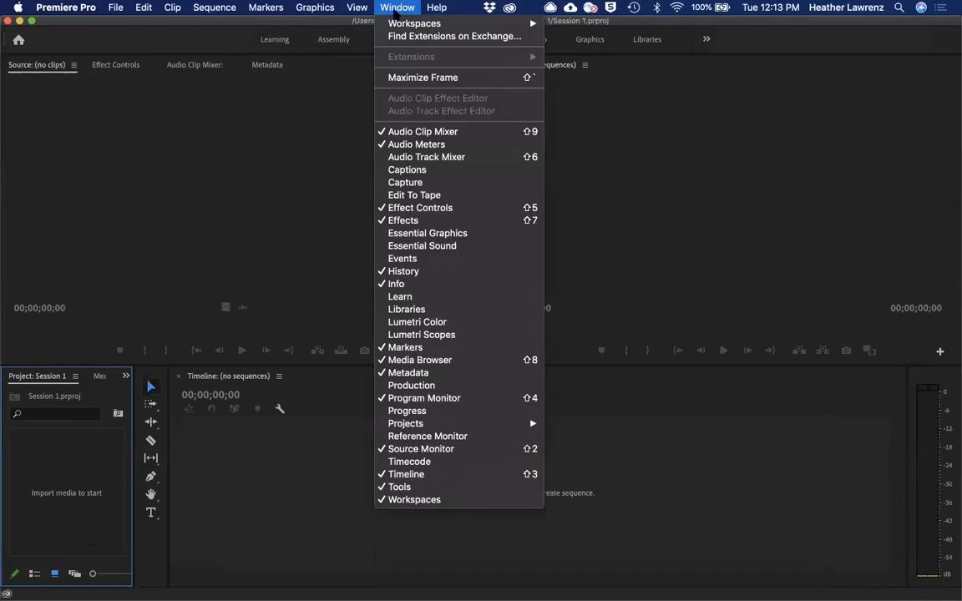
{"action": "mouse_move", "coordinate": [397, 18]}
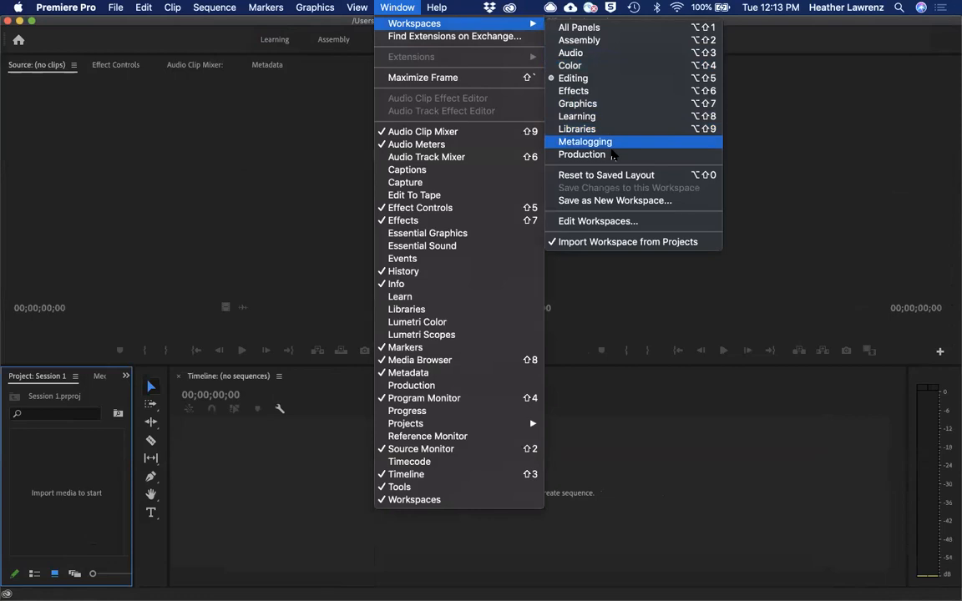
{"action": "left_click", "coordinate": [608, 177]}
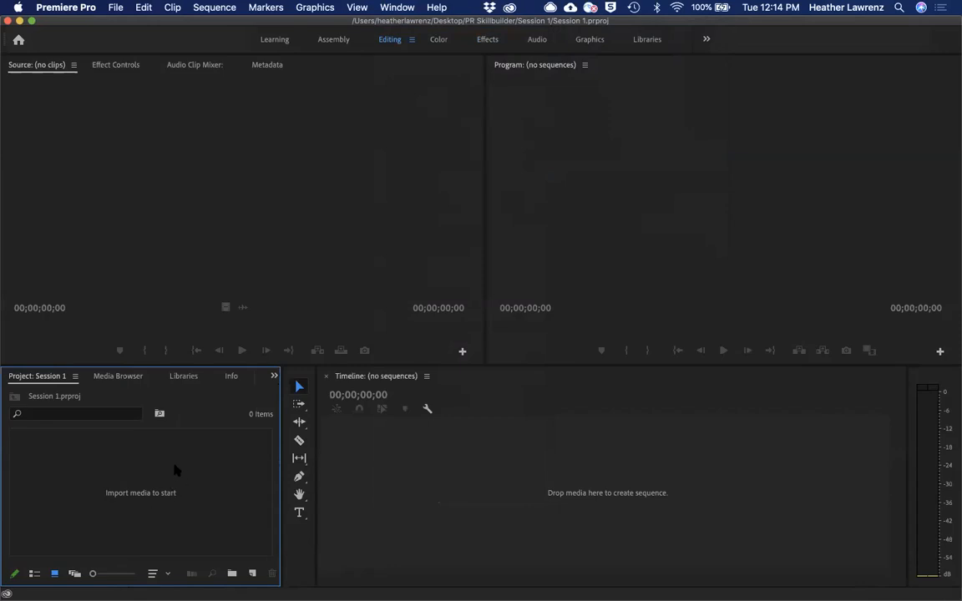
Step: Look through the Media Browser, Libraries, Info, Effects and Markers panels, then return to the Session 1 project panel
{"action": "left_click", "coordinate": [123, 377]}
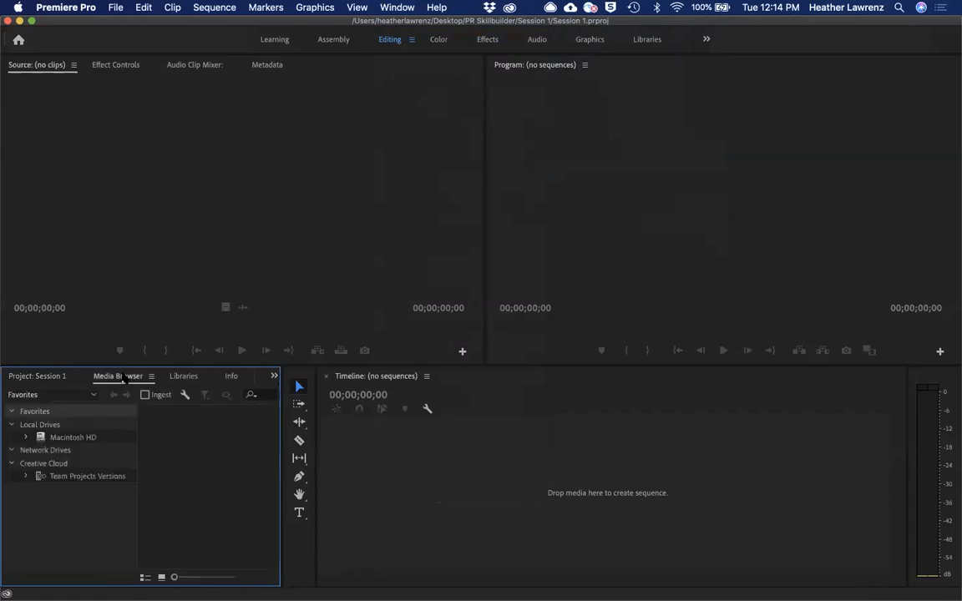
{"action": "left_click", "coordinate": [181, 379]}
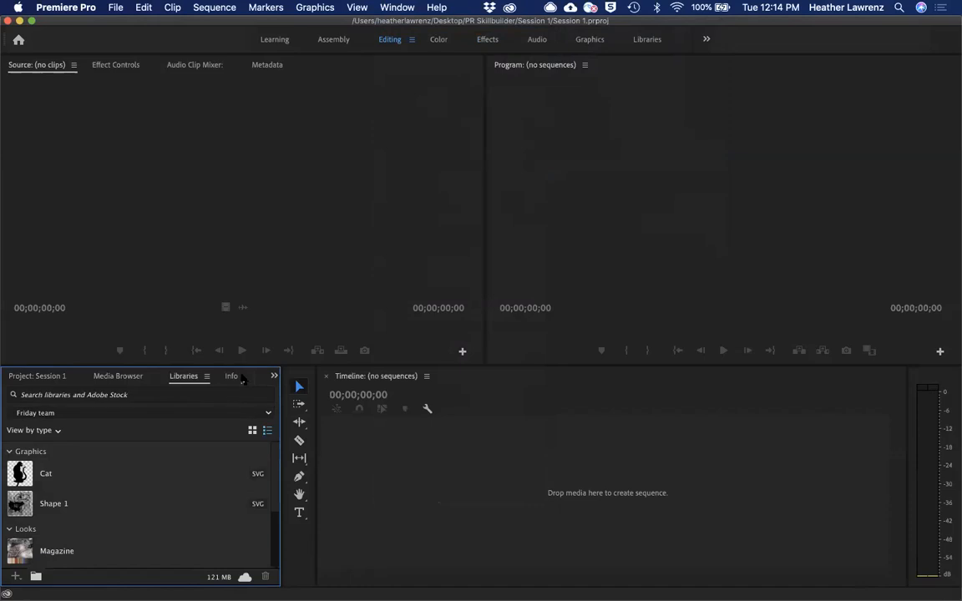
{"action": "left_click", "coordinate": [234, 376]}
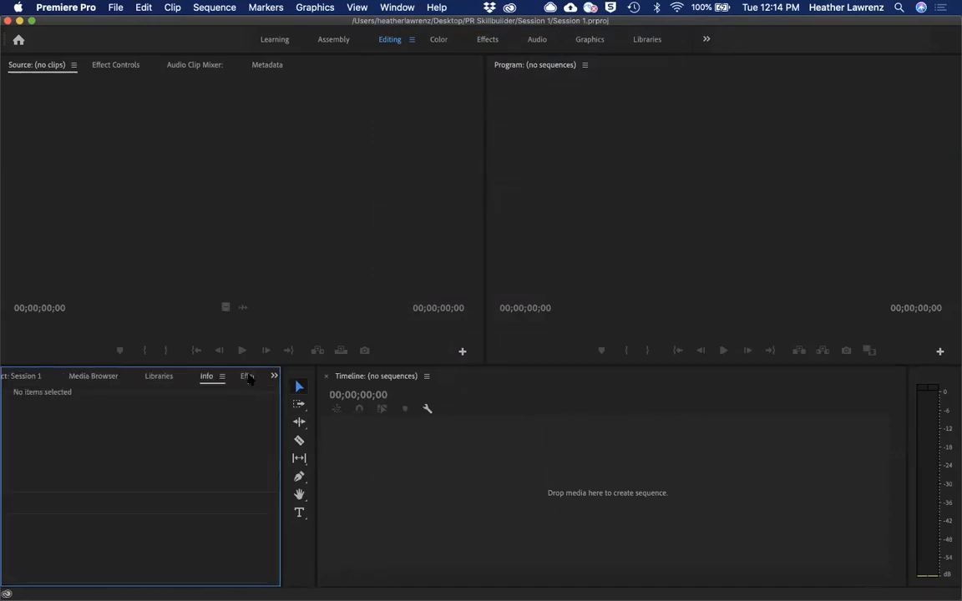
{"action": "left_click", "coordinate": [247, 377]}
{"action": "left_click", "coordinate": [253, 378]}
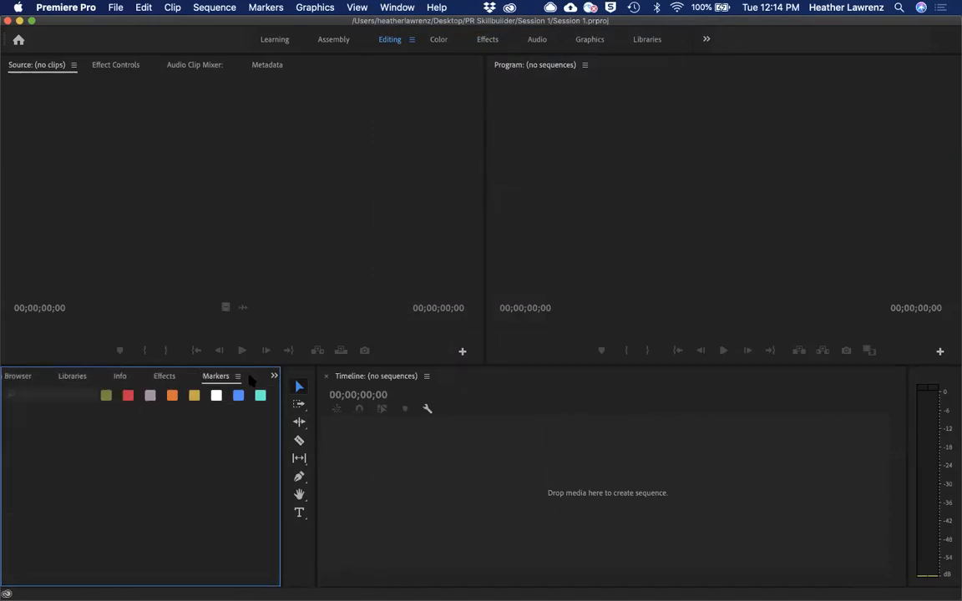
{"action": "left_click", "coordinate": [52, 376]}
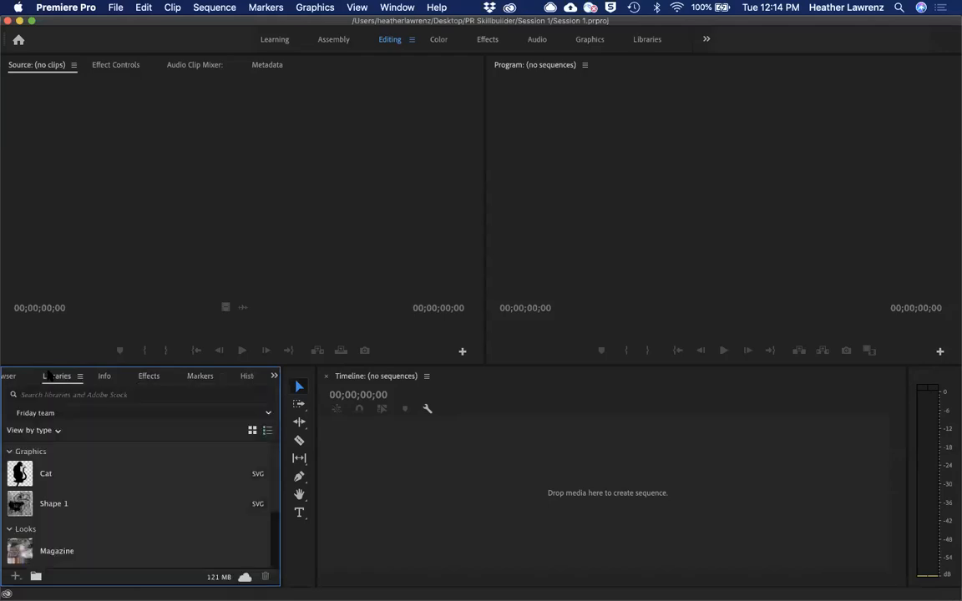
{"action": "left_click", "coordinate": [9, 379]}
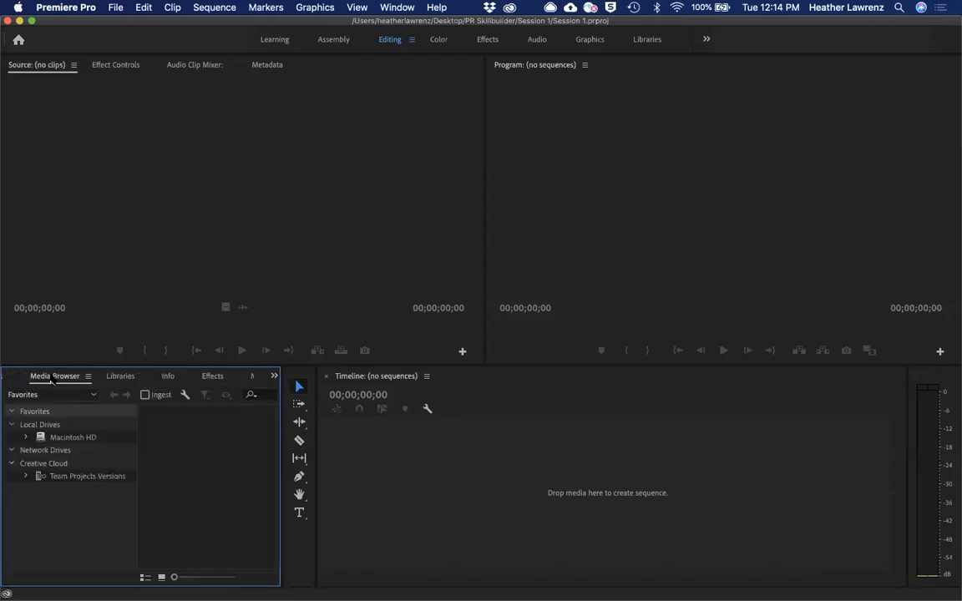
{"action": "left_click", "coordinate": [51, 379]}
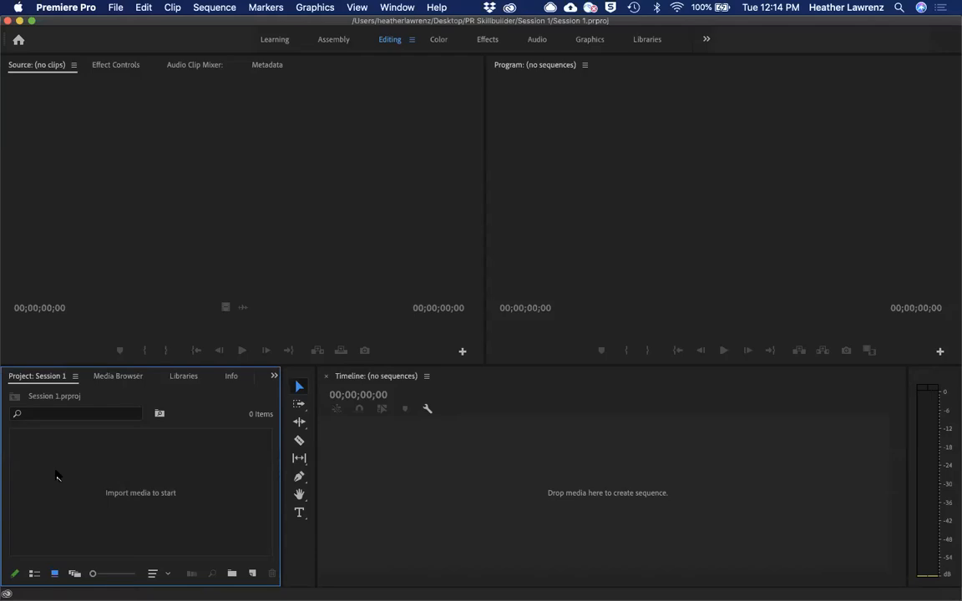
Step: Import all video files from the Desktop's PR Skillbuilder/Session 1/clips folder into the project
{"action": "double_click", "coordinate": [56, 476]}
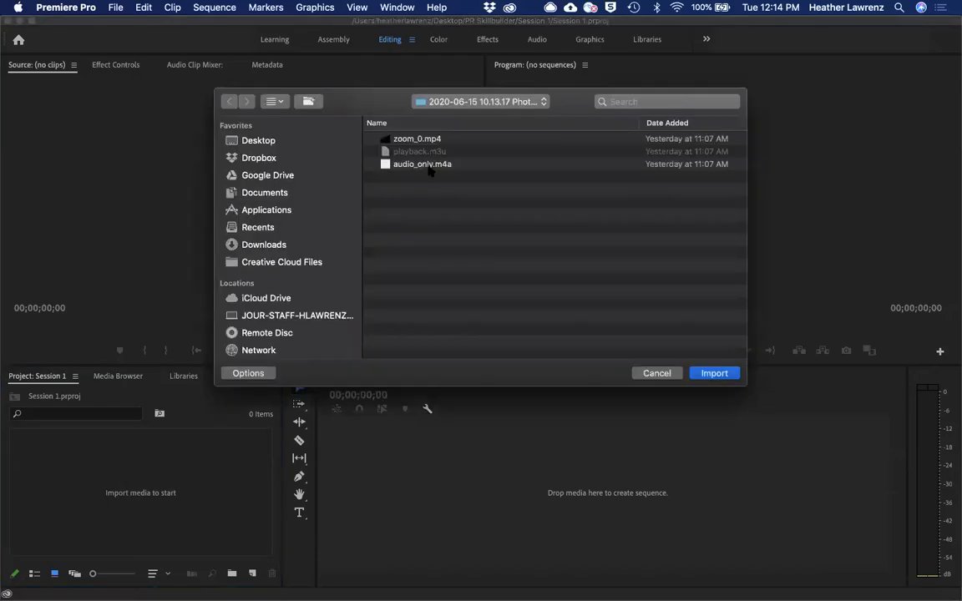
{"action": "left_click_drag", "start_coordinate": [580, 112], "coordinate": [581, 142]}
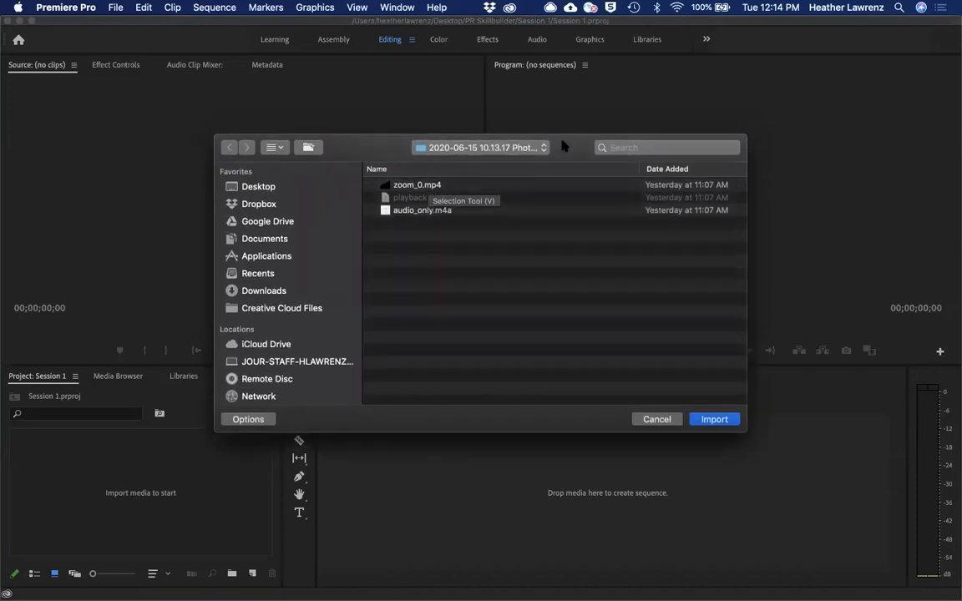
{"action": "left_click", "coordinate": [525, 148]}
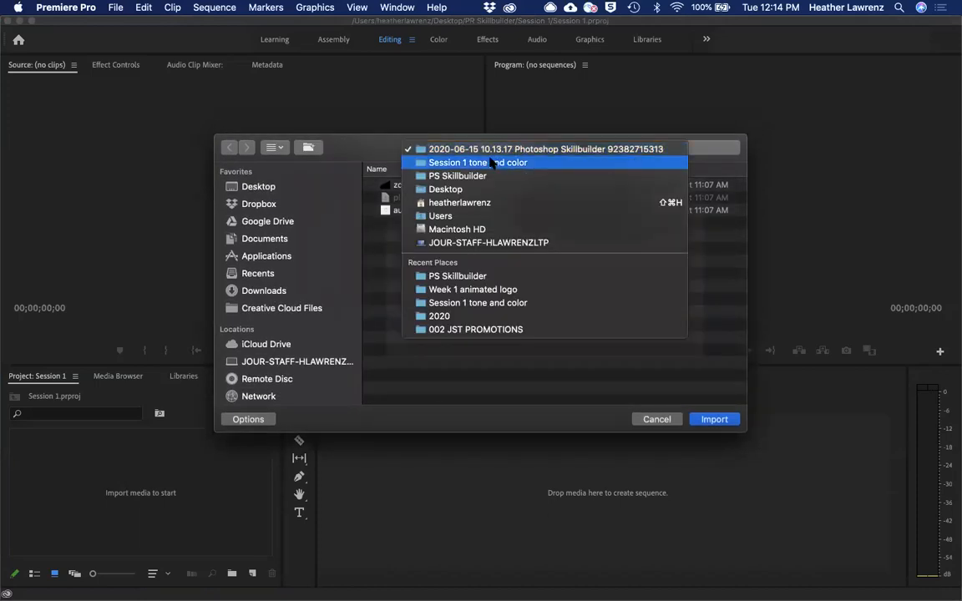
{"action": "left_click", "coordinate": [569, 190]}
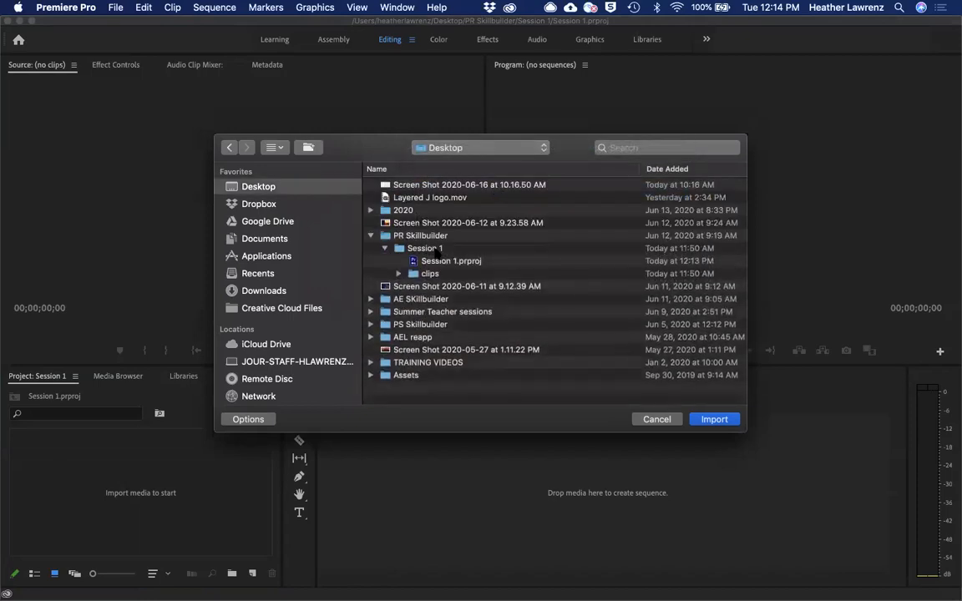
{"action": "left_click", "coordinate": [399, 274]}
{"action": "left_click", "coordinate": [399, 275]}
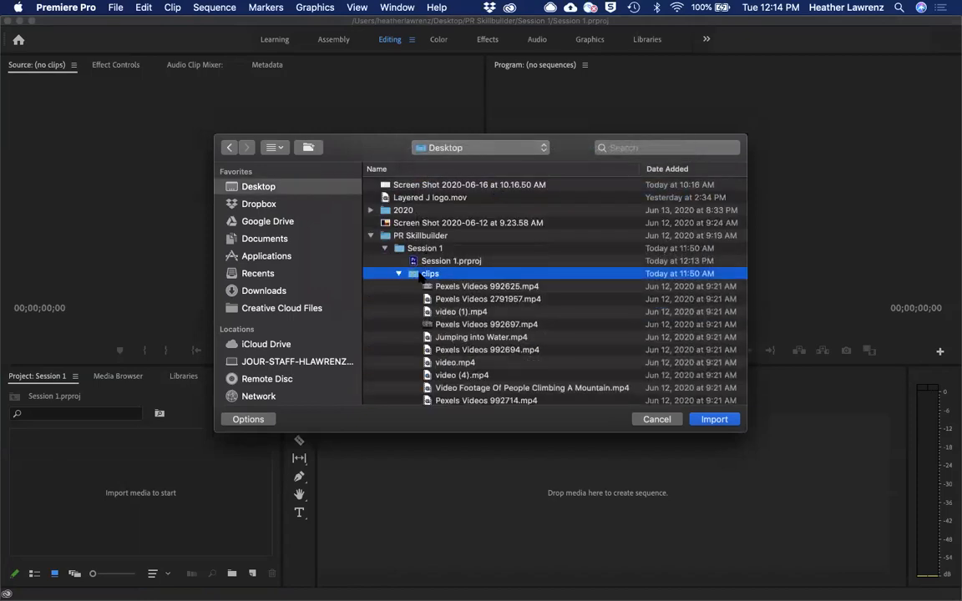
{"action": "left_click", "coordinate": [457, 287]}
{"action": "scroll", "coordinate": [457, 287], "scroll_direction": "down", "scroll_amount": 10}
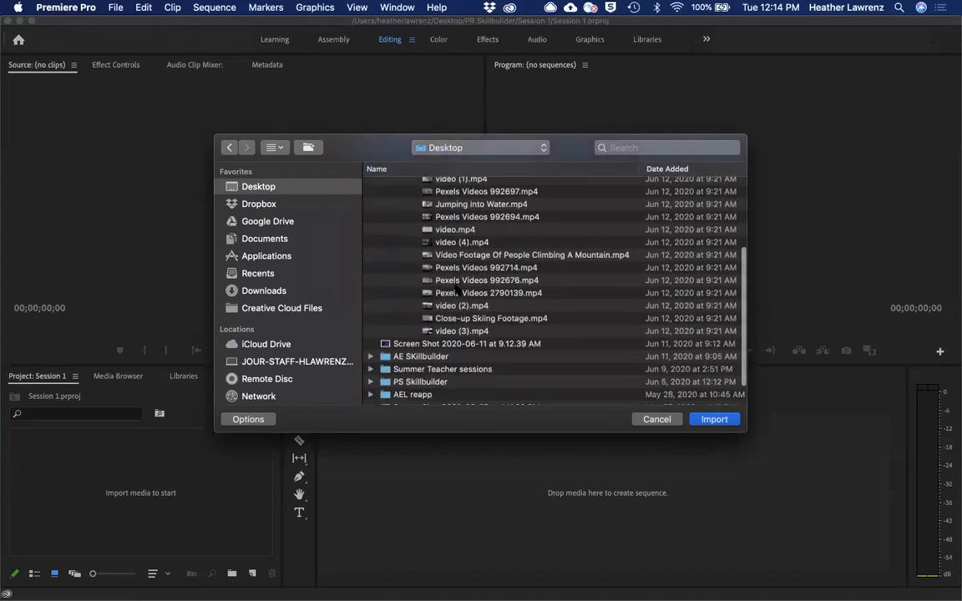
{"action": "left_click", "coordinate": [452, 306], "text": "shift"}
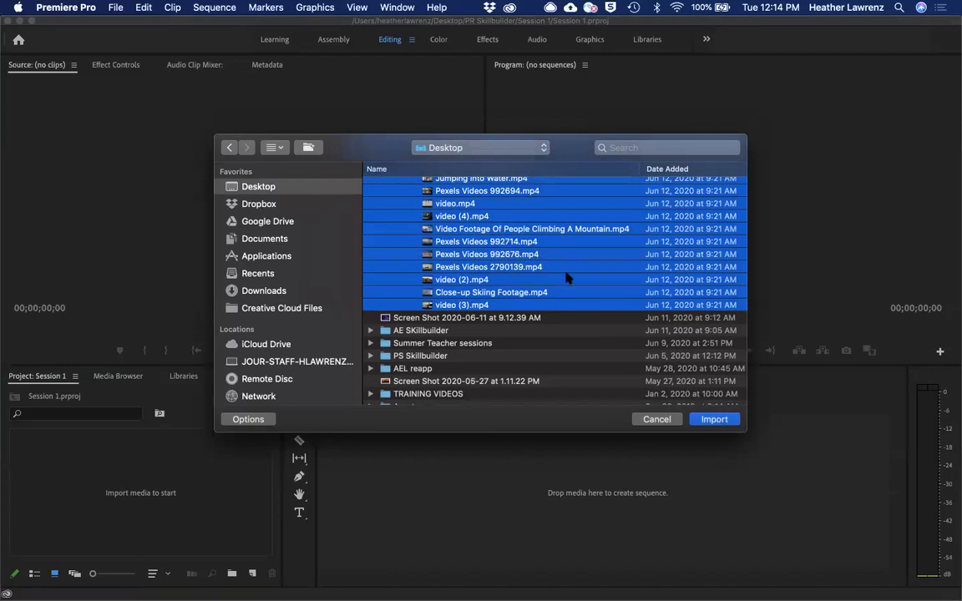
{"action": "left_click", "coordinate": [710, 421]}
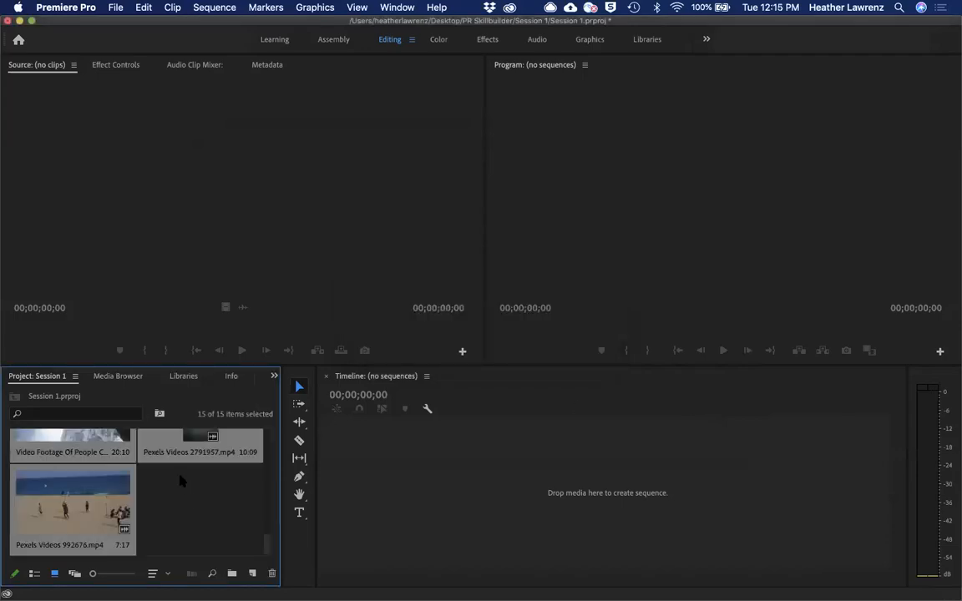
Step: Compare the imported clips in List, Icon and Freeform View, and move video (3).mp4 beside the treadmill clip in Freeform View
{"action": "scroll", "coordinate": [180, 481], "scroll_direction": "up", "scroll_amount": 5}
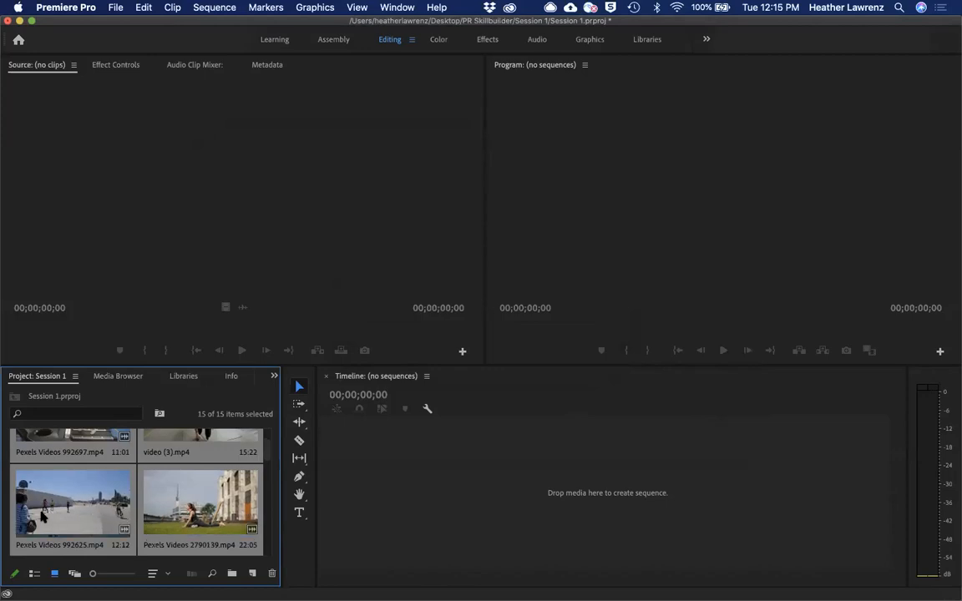
{"action": "scroll", "coordinate": [38, 516], "scroll_direction": "up", "scroll_amount": 2}
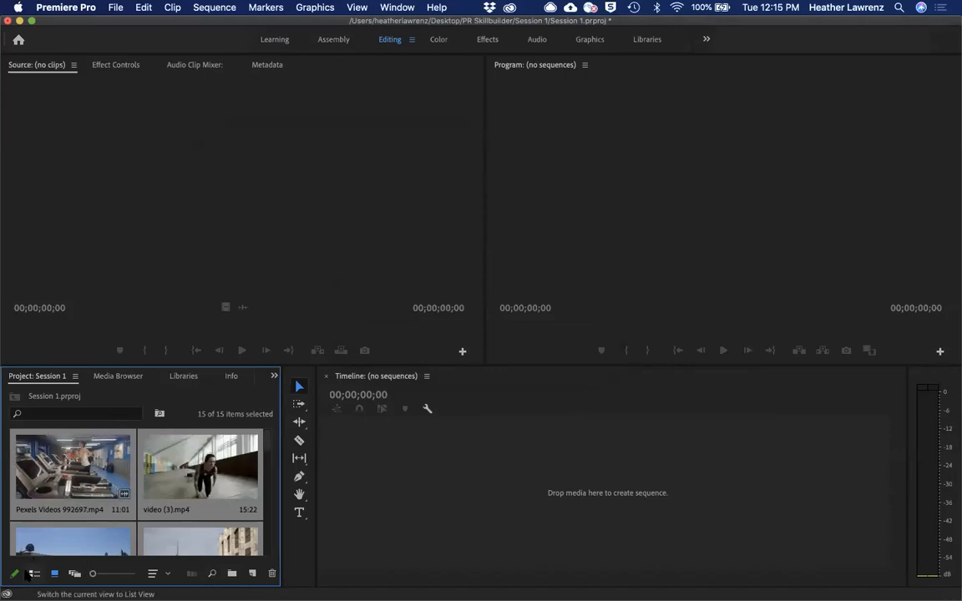
{"action": "left_click", "coordinate": [34, 575]}
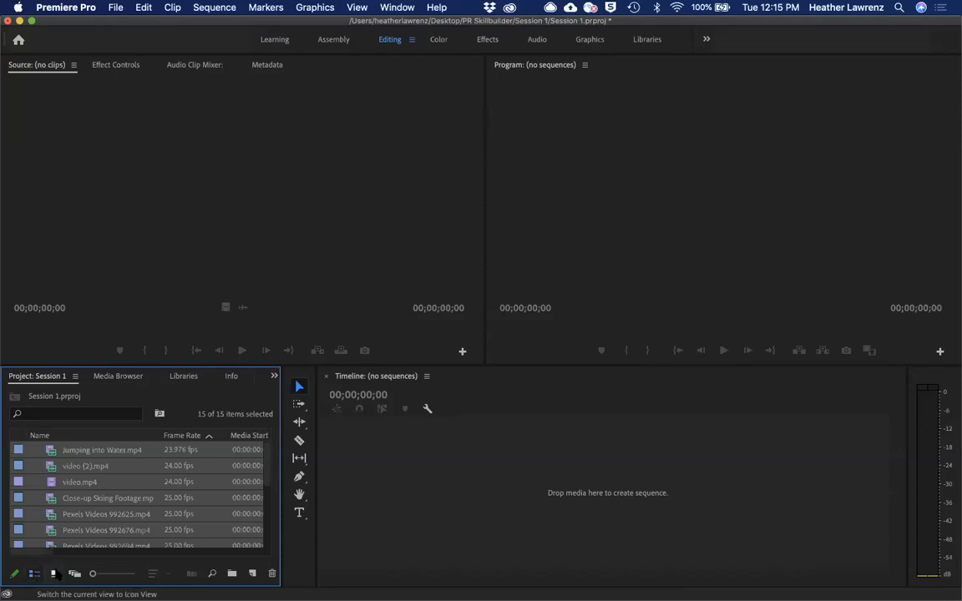
{"action": "left_click", "coordinate": [54, 573]}
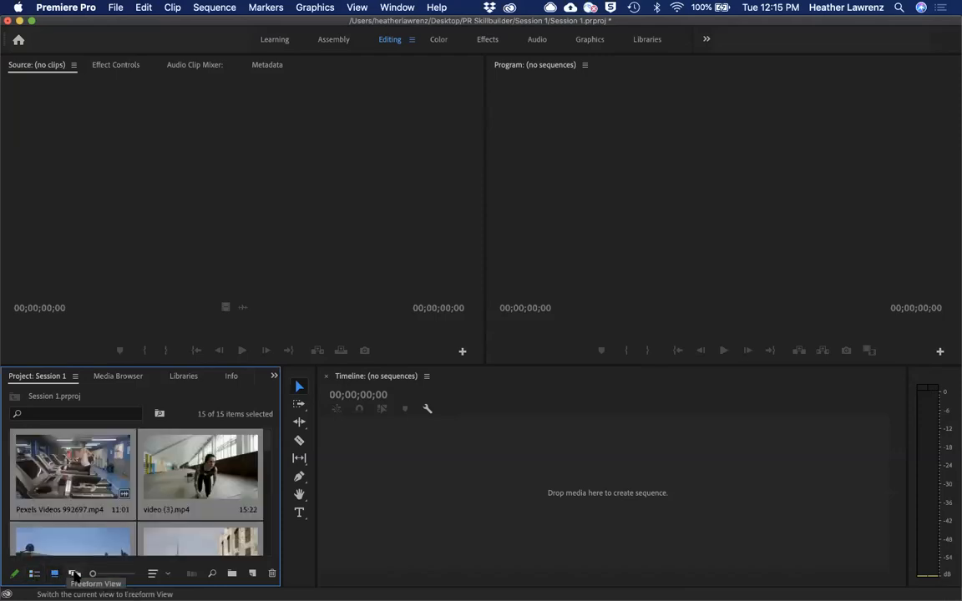
{"action": "left_click", "coordinate": [75, 573]}
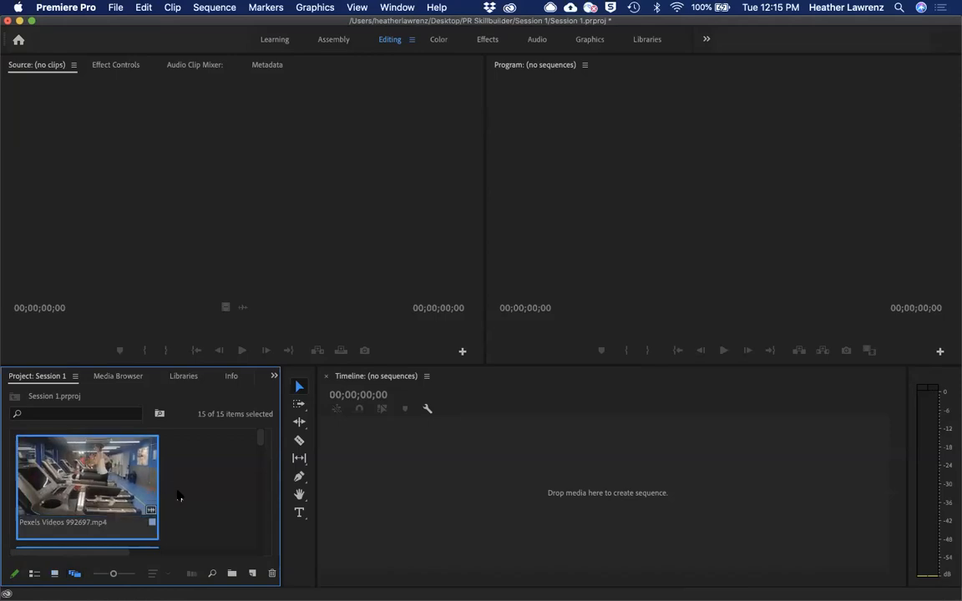
{"action": "scroll", "coordinate": [236, 468], "scroll_direction": "left", "scroll_amount": 5}
{"action": "scroll", "coordinate": [200, 474], "scroll_direction": "right", "scroll_amount": 3}
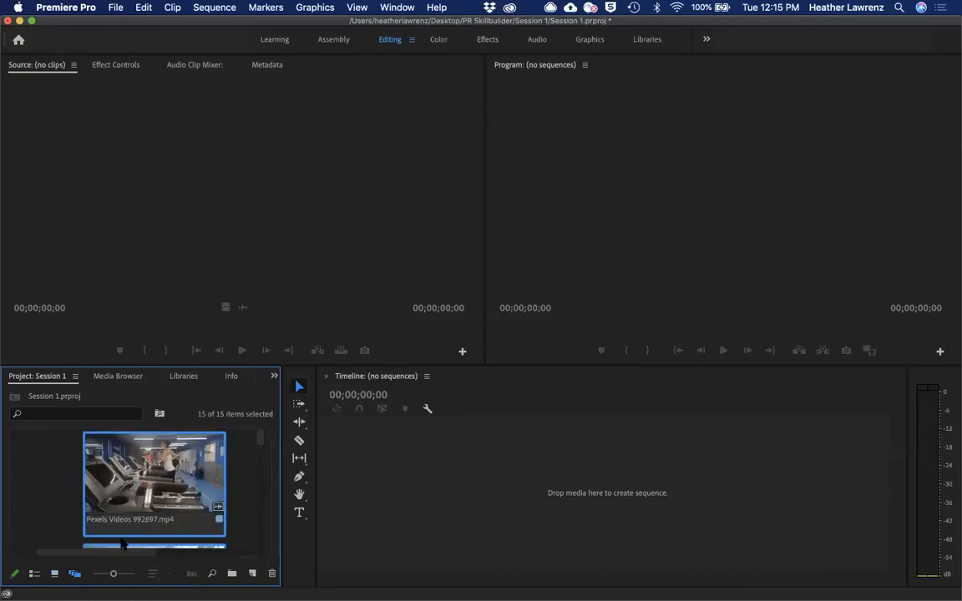
{"action": "left_click", "coordinate": [249, 459]}
{"action": "scroll", "coordinate": [249, 460], "scroll_direction": "right", "scroll_amount": 1}
{"action": "left_click_drag", "start_coordinate": [185, 548], "coordinate": [226, 436]}
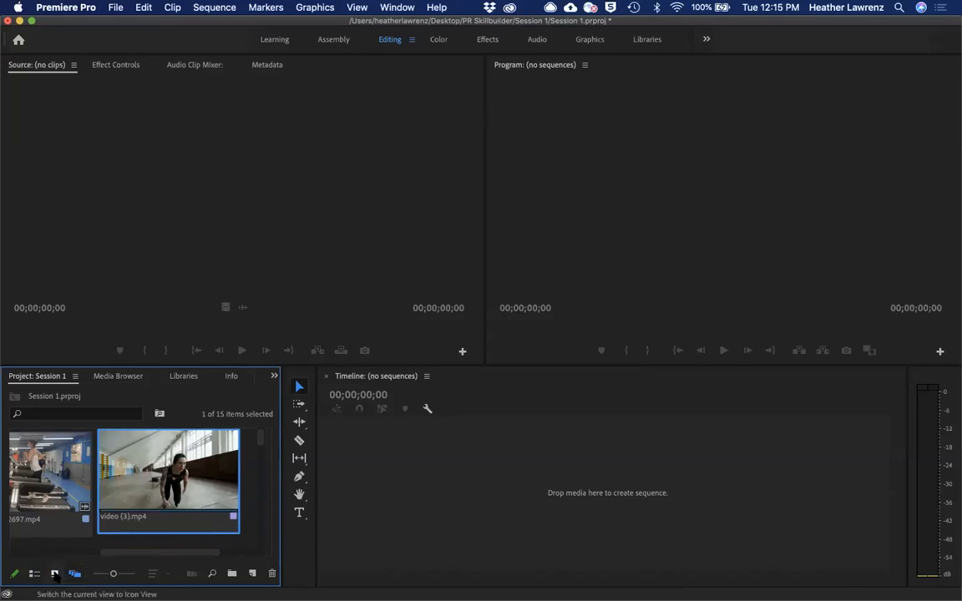
Step: Return the clips to Icon View and enlarge the Project panel in width and height to show three thumbnails per row
{"action": "left_click", "coordinate": [55, 574]}
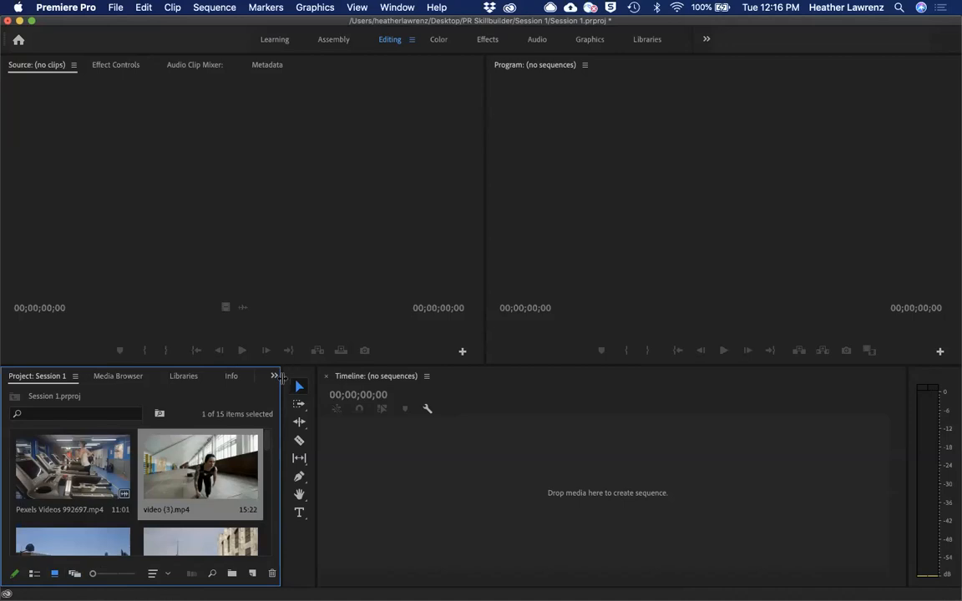
{"action": "left_click_drag", "start_coordinate": [285, 385], "coordinate": [404, 382]}
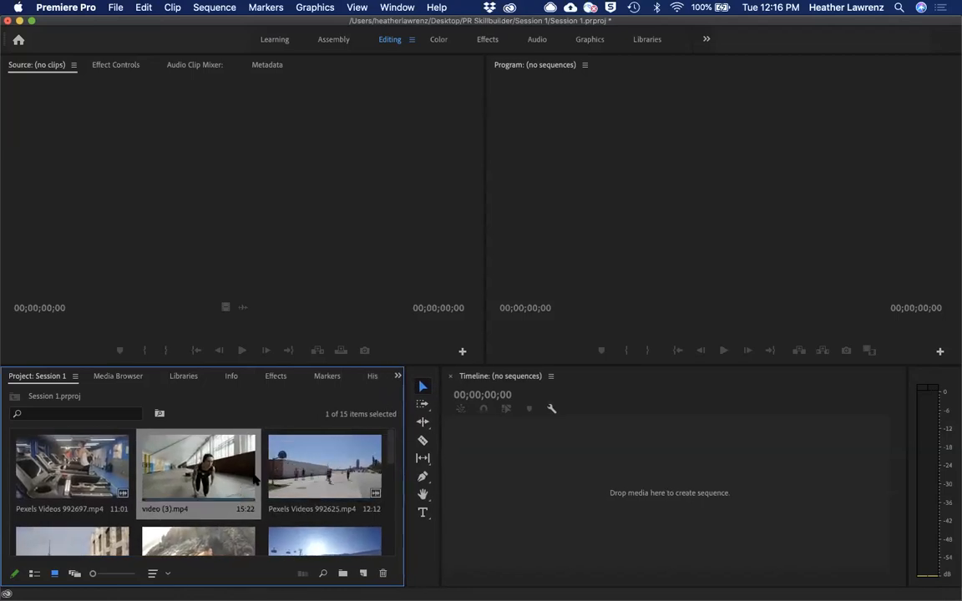
{"action": "left_click_drag", "start_coordinate": [441, 409], "coordinate": [370, 339]}
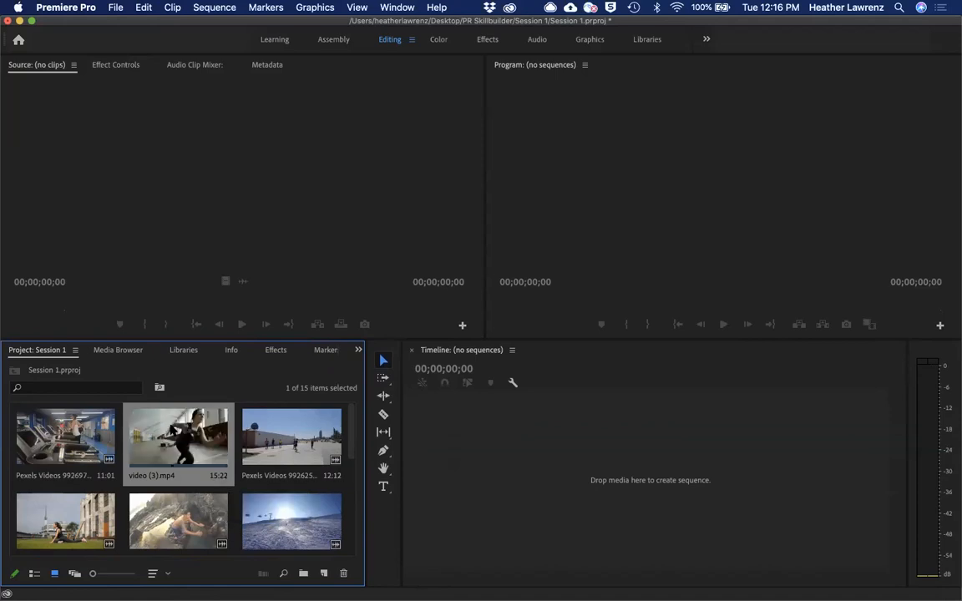
Step: Open video (3).mp4 in the Source Monitor and mark its In point at 00:00:02:07 and Out point at 00:00:11:17
{"action": "double_click", "coordinate": [172, 432]}
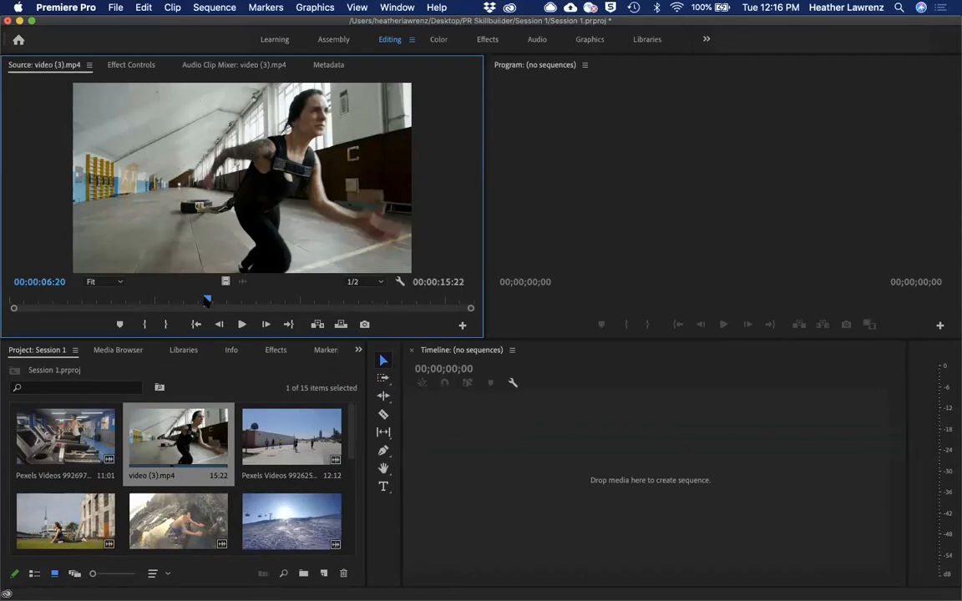
{"action": "left_click_drag", "start_coordinate": [208, 305], "coordinate": [80, 304]}
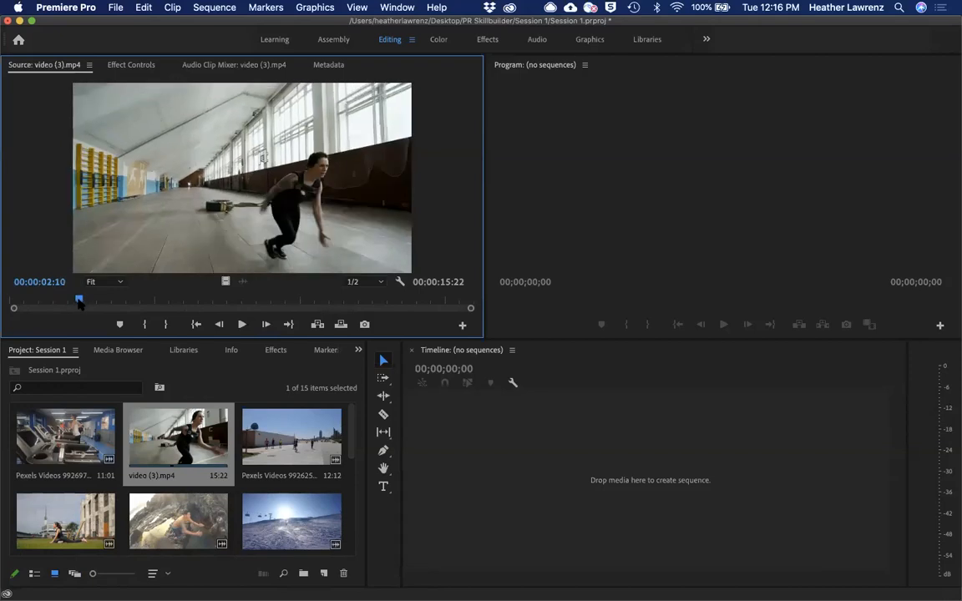
{"action": "left_click_drag", "start_coordinate": [79, 303], "coordinate": [76, 306]}
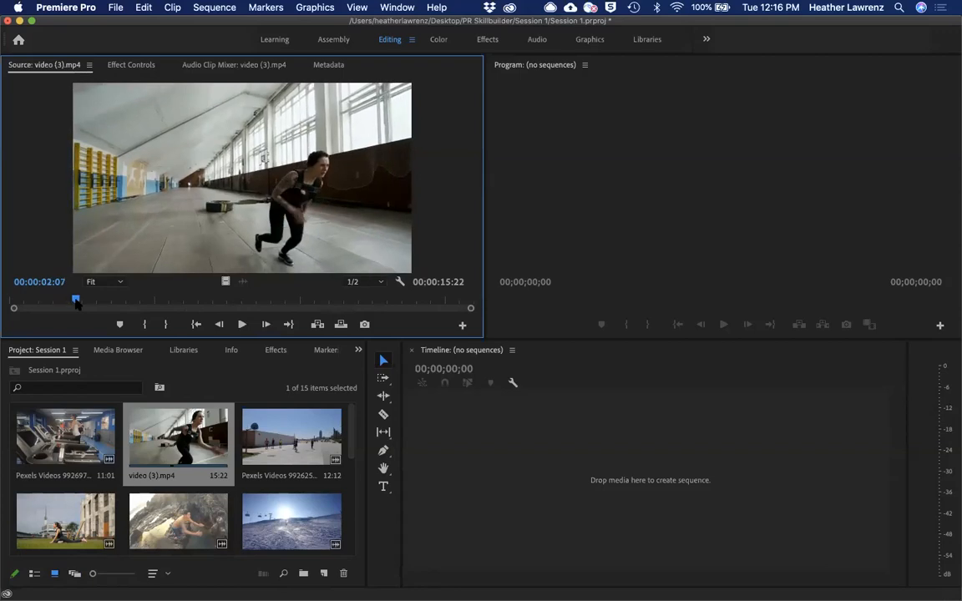
{"action": "key", "text": "i"}
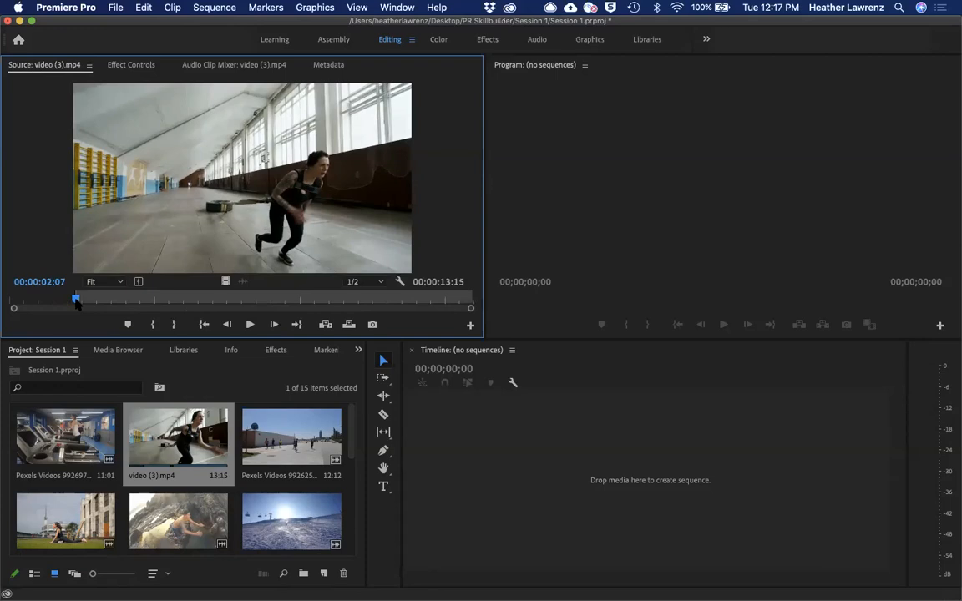
{"action": "left_click_drag", "start_coordinate": [77, 304], "coordinate": [349, 301]}
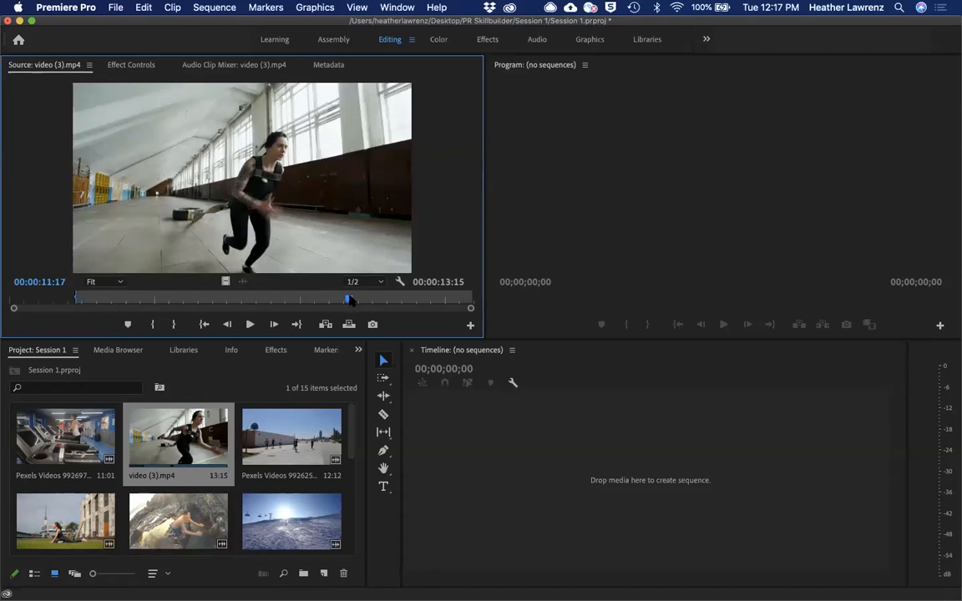
{"action": "key", "text": "o"}
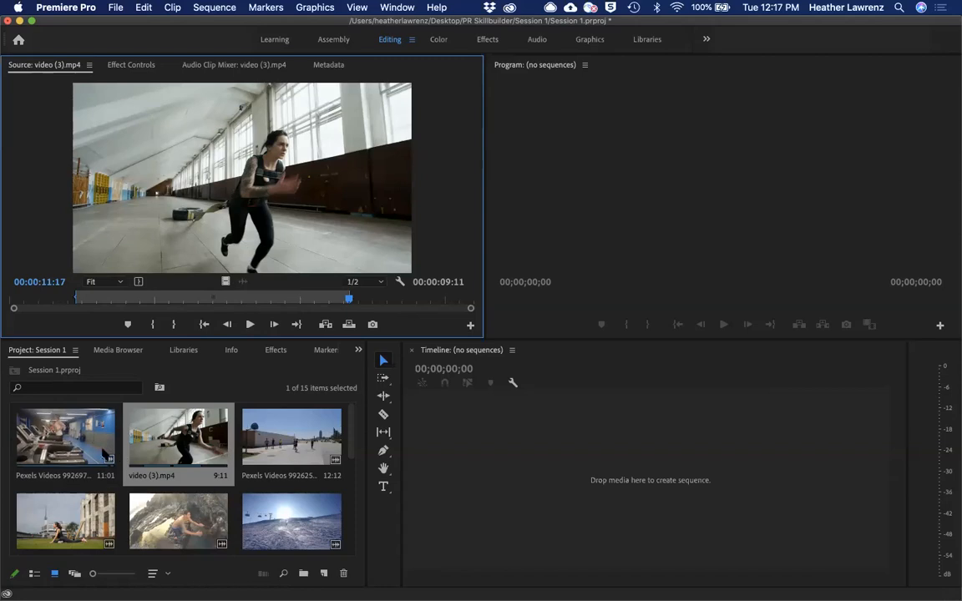
Step: View Pexels Videos 2790139.mp4 in the Source Monitor, and reopen video (3).mp4 to check its marked range
{"action": "left_click_drag", "start_coordinate": [349, 432], "coordinate": [349, 466]}
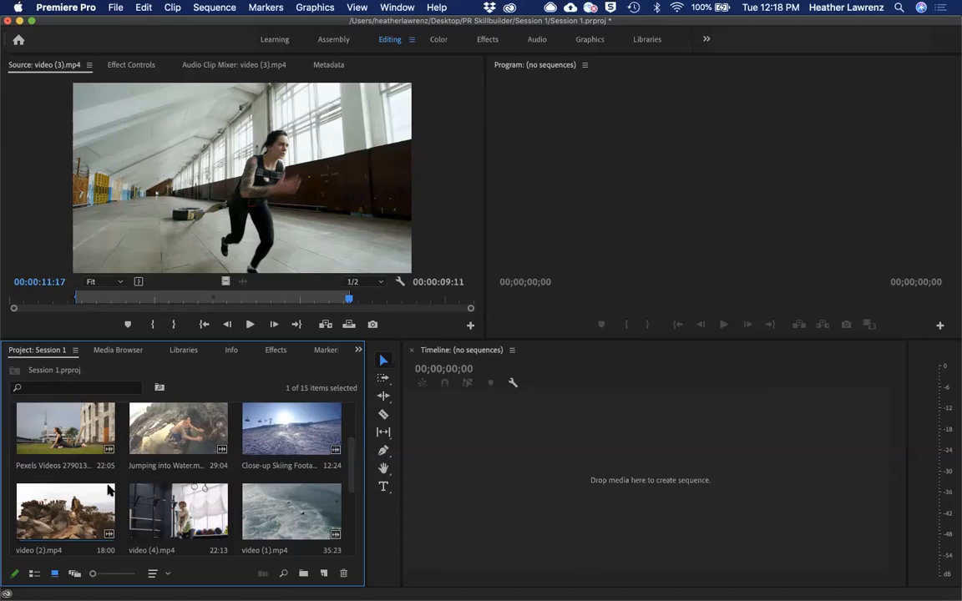
{"action": "double_click", "coordinate": [36, 427]}
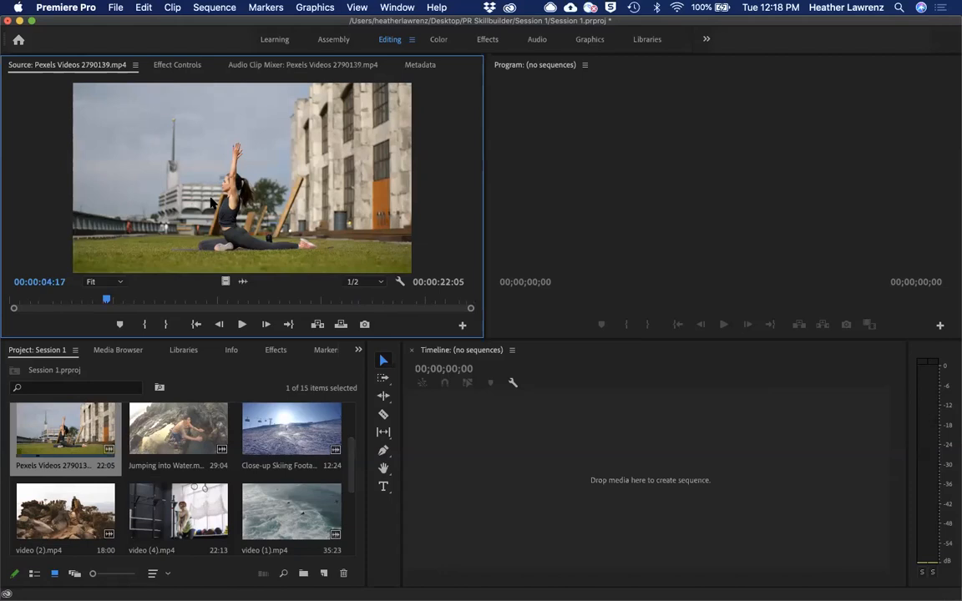
{"action": "scroll", "coordinate": [198, 406], "scroll_direction": "up", "scroll_amount": 1}
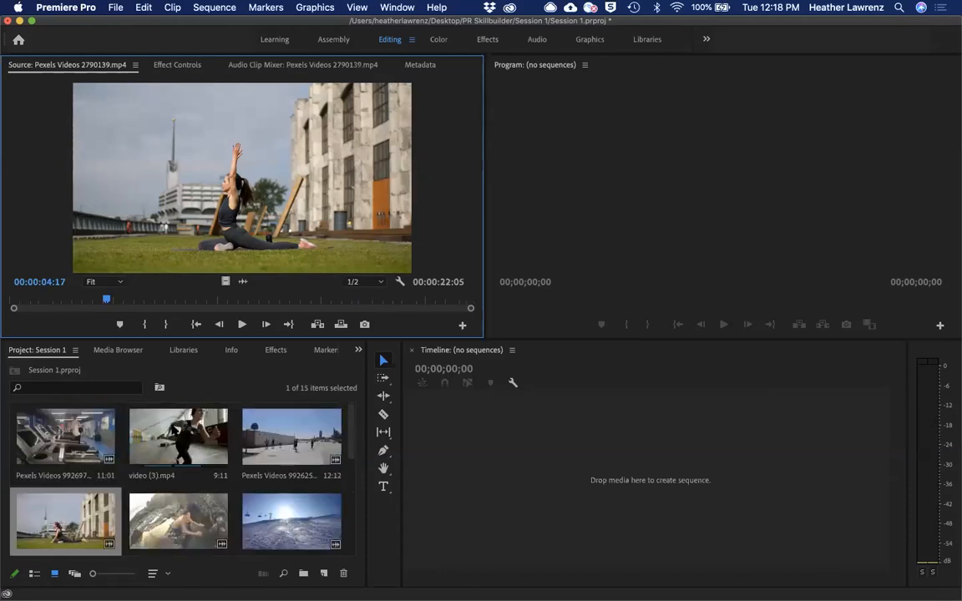
{"action": "double_click", "coordinate": [176, 439]}
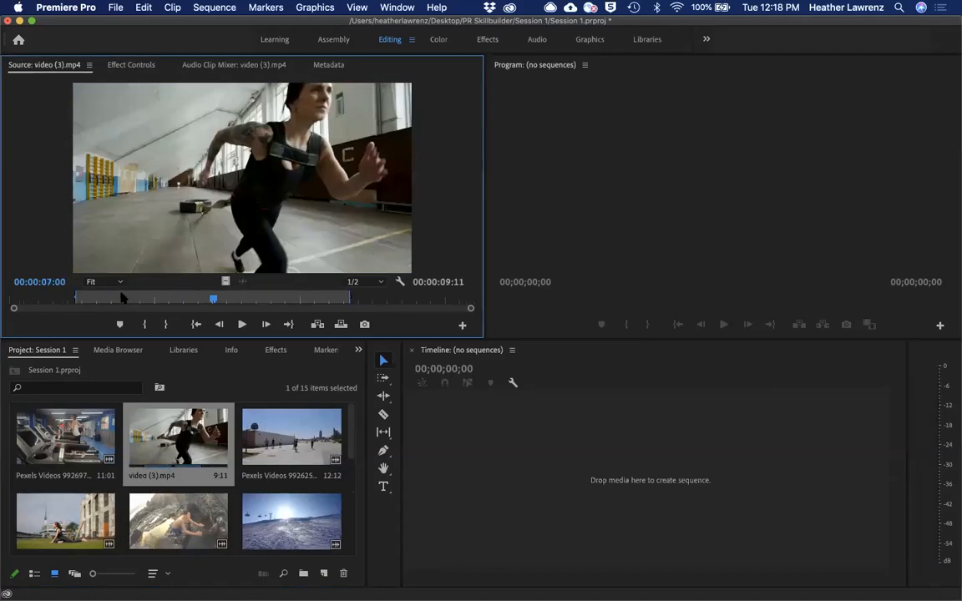
Step: Create a sequence from the full Pexels Videos 2790139.mp4 clip, and delete the clip from the timeline to leave the sequence empty
{"action": "double_click", "coordinate": [59, 516]}
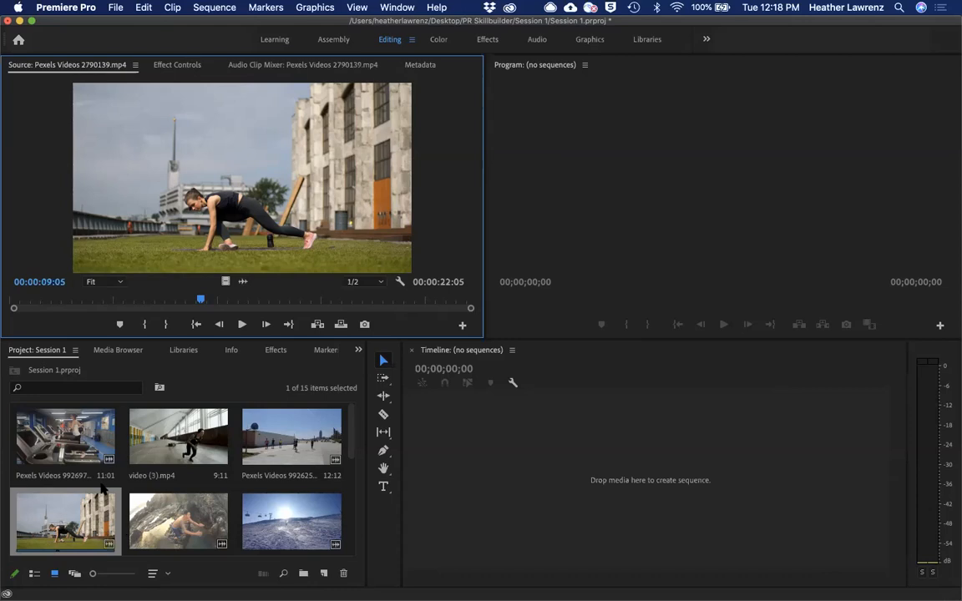
{"action": "left_click_drag", "start_coordinate": [219, 178], "coordinate": [427, 451]}
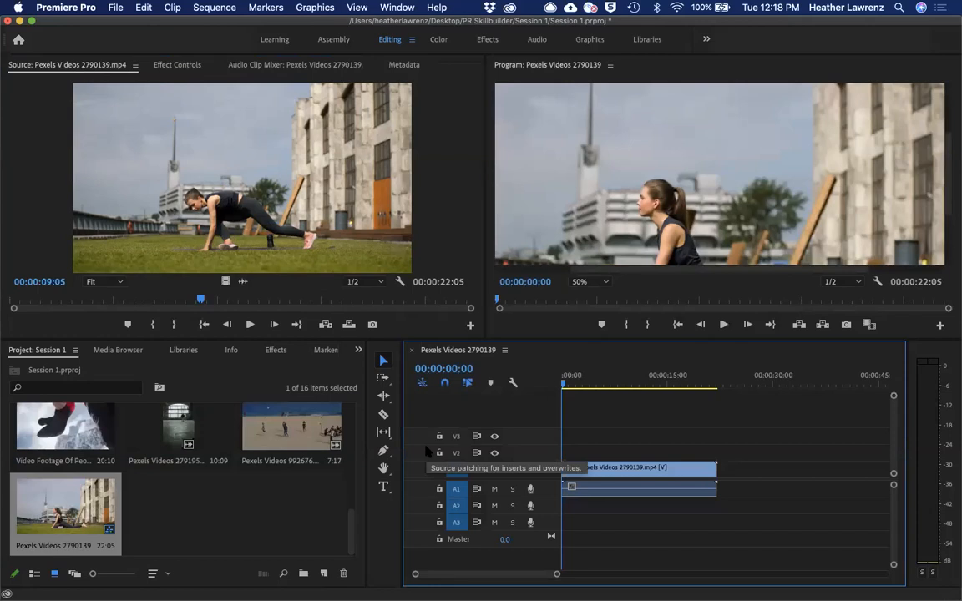
{"action": "left_click", "coordinate": [662, 474]}
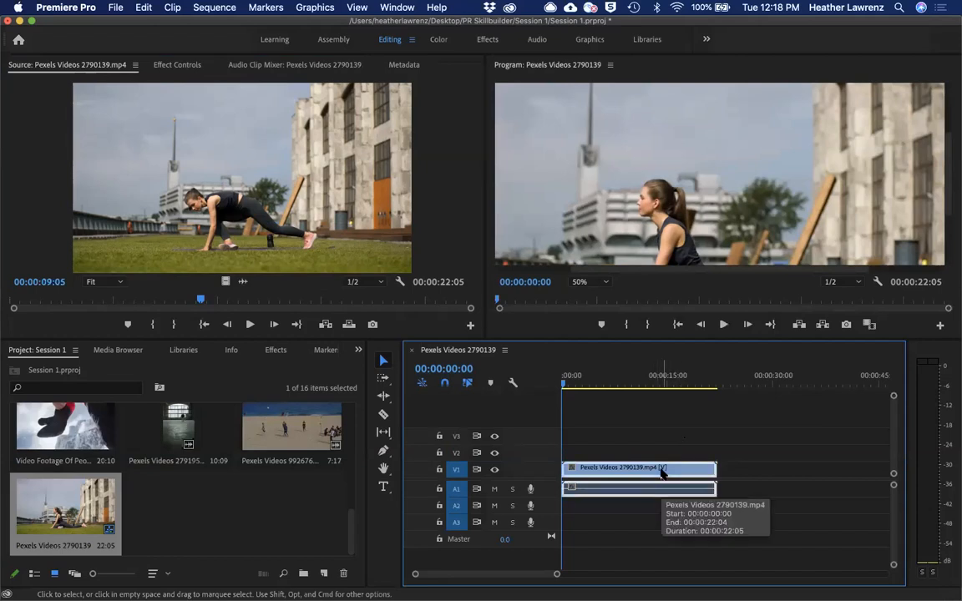
{"action": "key", "text": "Delete"}
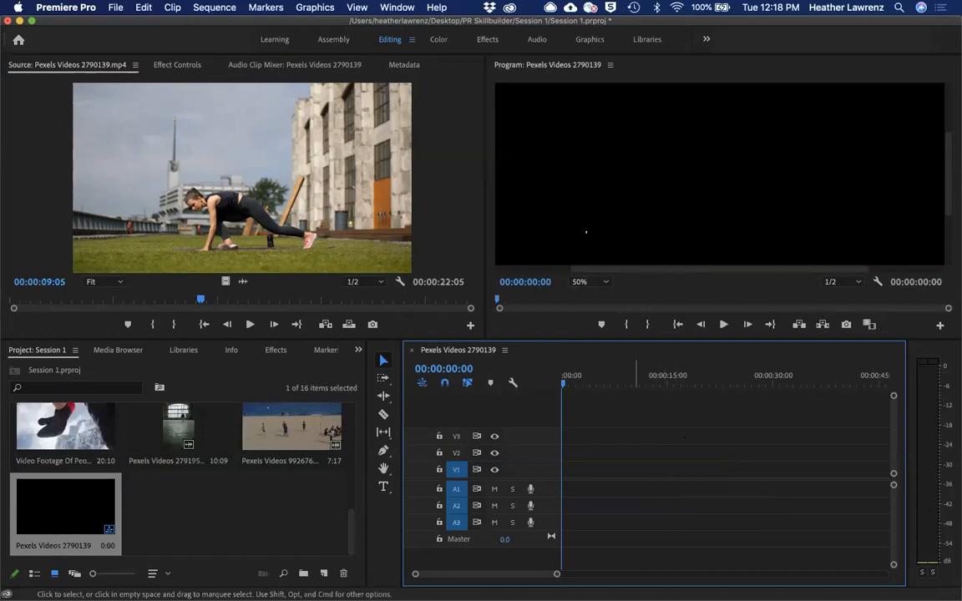
Step: Set the Program Monitor's zoom level to 25%
{"action": "scroll", "coordinate": [719, 174], "scroll_direction": "down", "scroll_amount": 1}
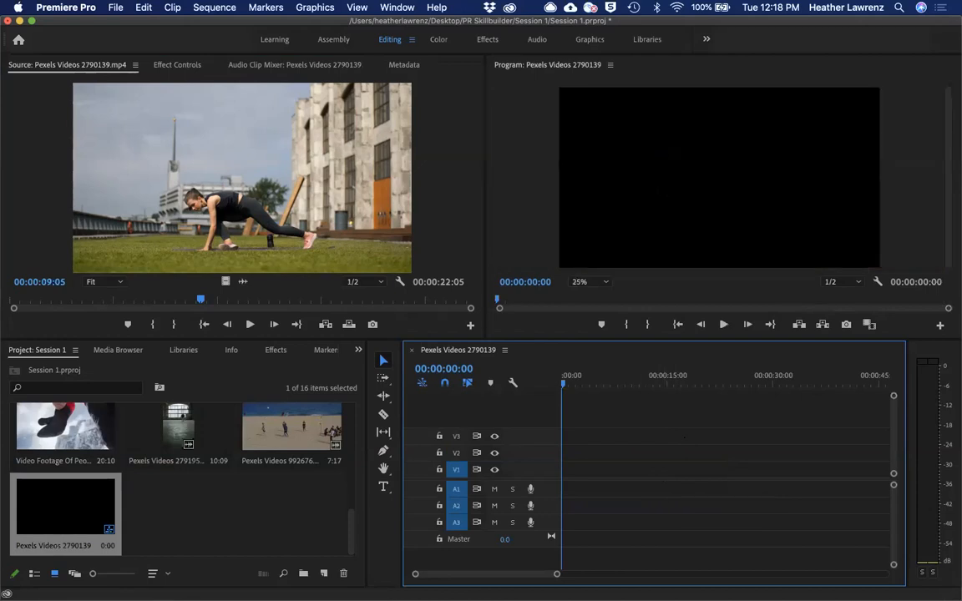
{"action": "scroll", "coordinate": [723, 177], "scroll_direction": "down", "scroll_amount": 1}
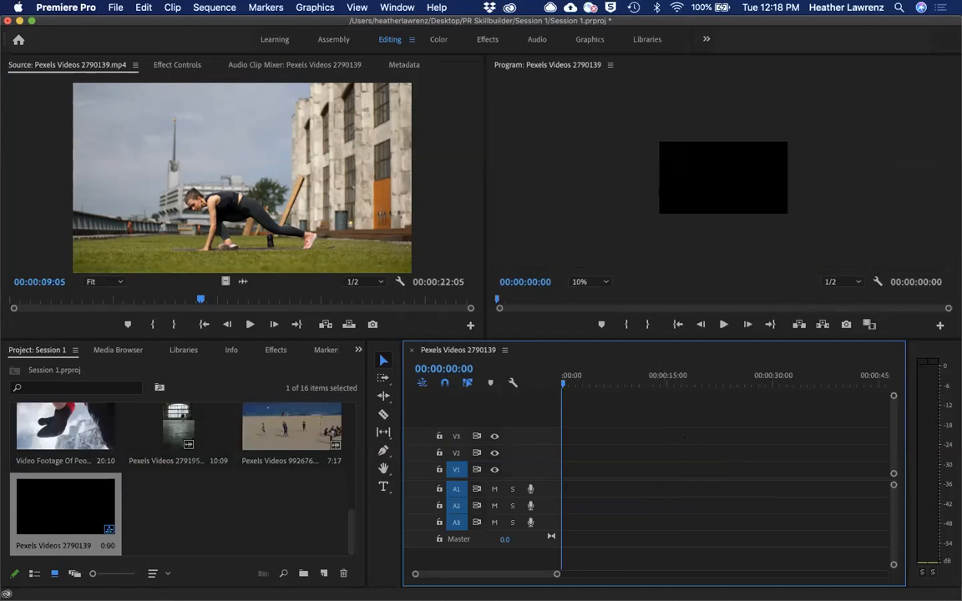
{"action": "scroll", "coordinate": [719, 177], "scroll_direction": "up", "scroll_amount": 1}
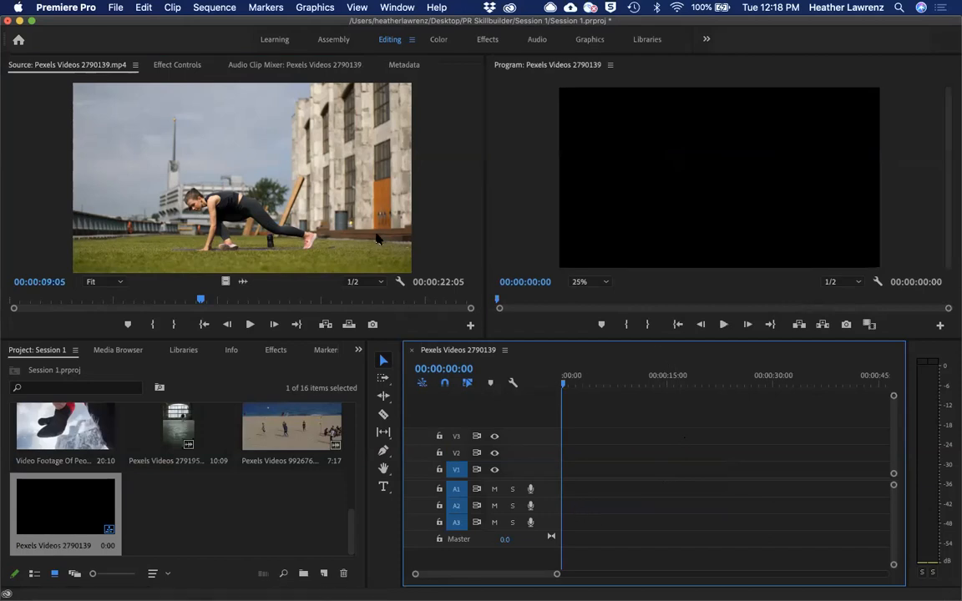
Step: Add the marked range of video (3).mp4 to the start of the sequence on track V1
{"action": "scroll", "coordinate": [235, 505], "scroll_direction": "up", "scroll_amount": 3}
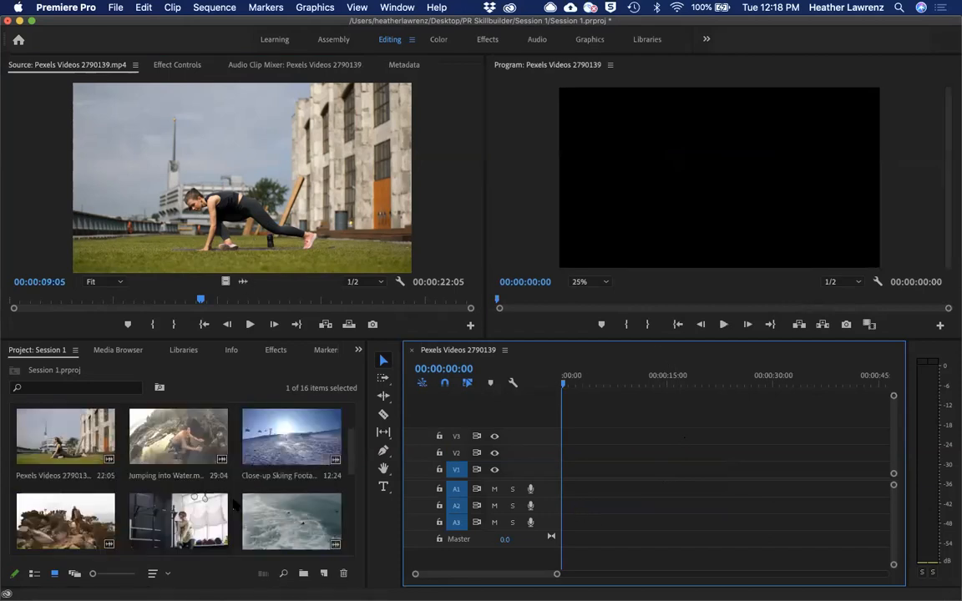
{"action": "scroll", "coordinate": [234, 504], "scroll_direction": "up", "scroll_amount": 3}
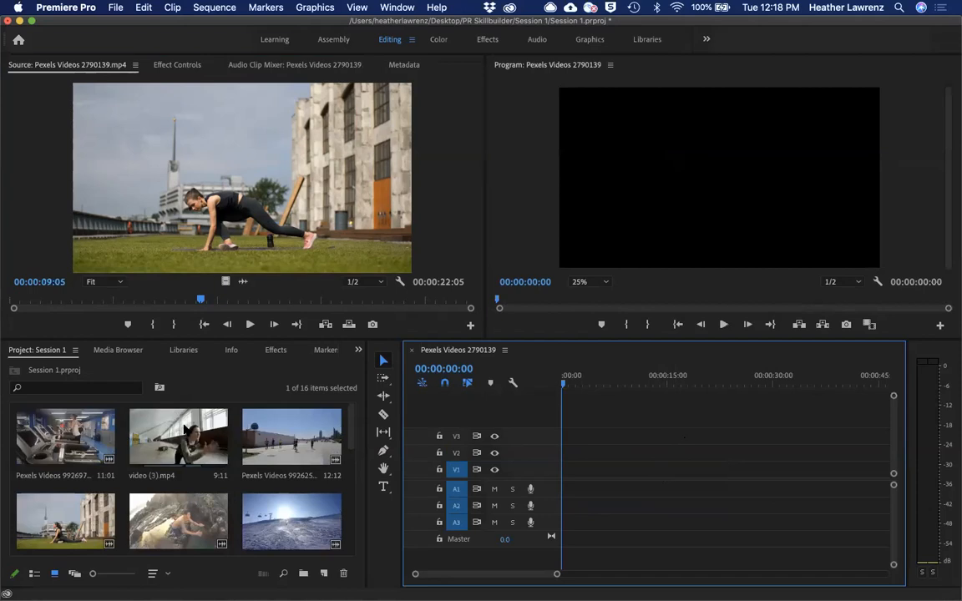
{"action": "double_click", "coordinate": [185, 428]}
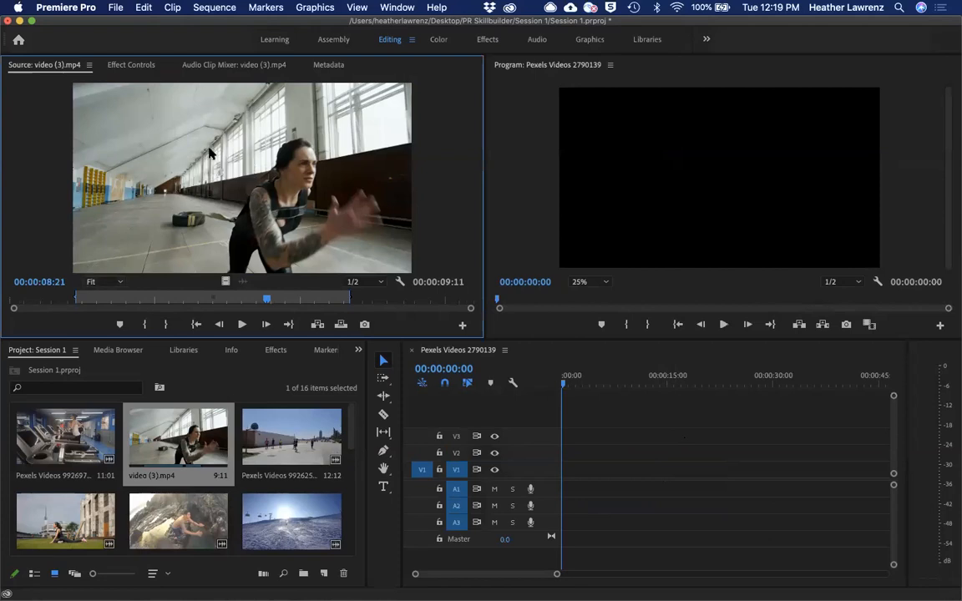
{"action": "left_click_drag", "start_coordinate": [493, 368], "coordinate": [575, 470]}
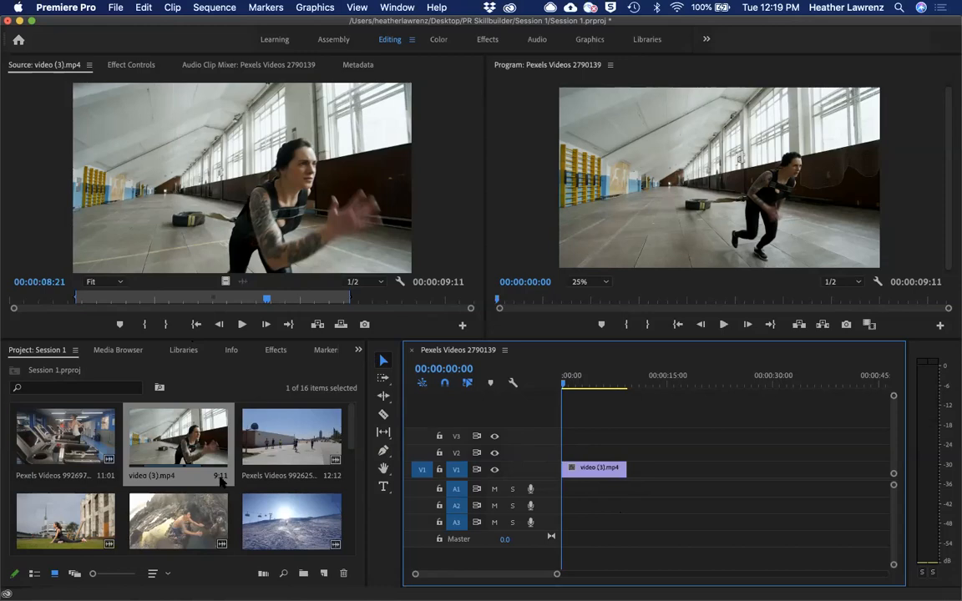
Step: Open video (4).mp4 in the Source Monitor and set the Source Monitor's zoom level to 25%
{"action": "left_click", "coordinate": [352, 440]}
{"action": "scroll", "coordinate": [352, 440], "scroll_direction": "down", "scroll_amount": 5}
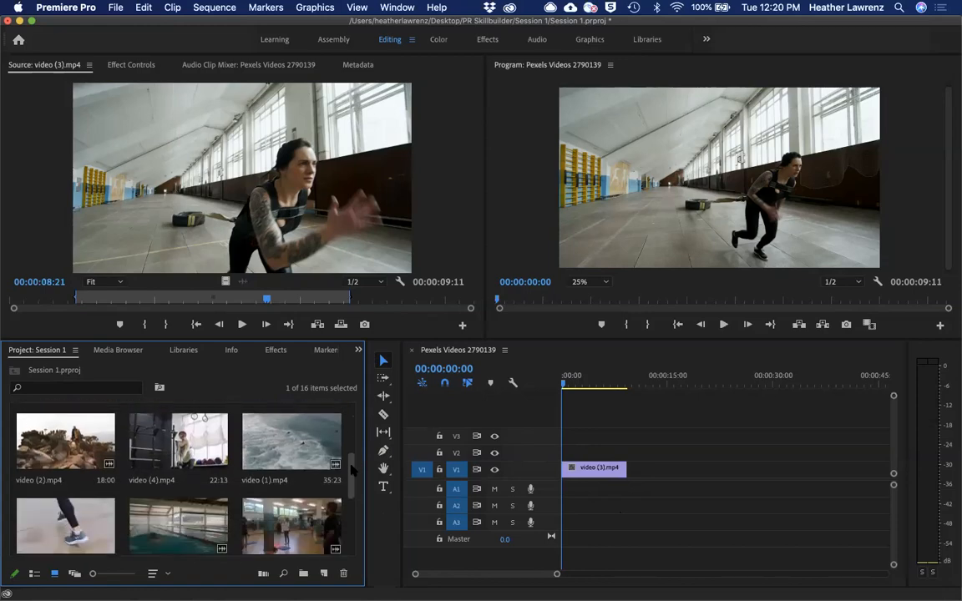
{"action": "double_click", "coordinate": [172, 447]}
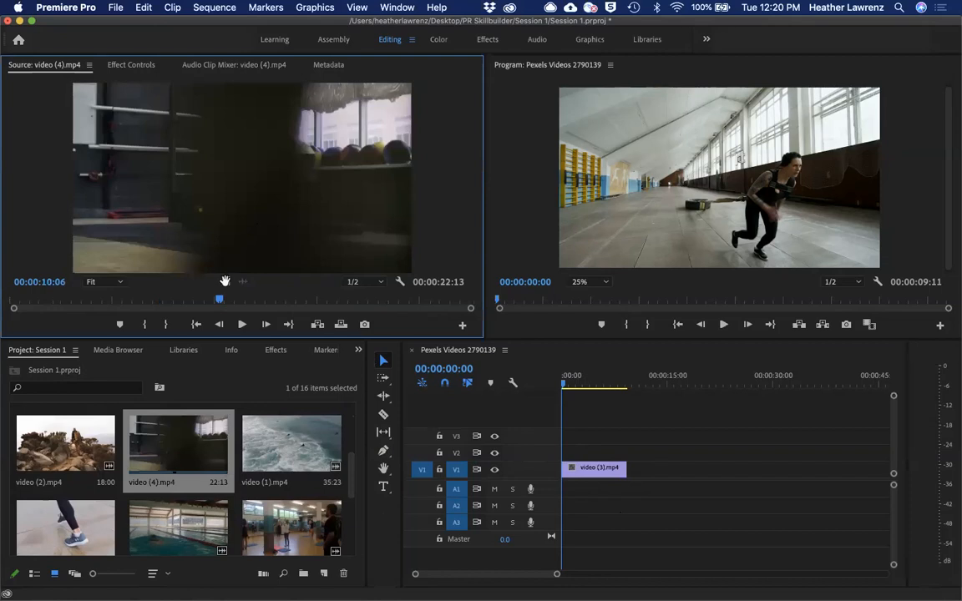
{"action": "left_click_drag", "start_coordinate": [219, 299], "coordinate": [70, 302]}
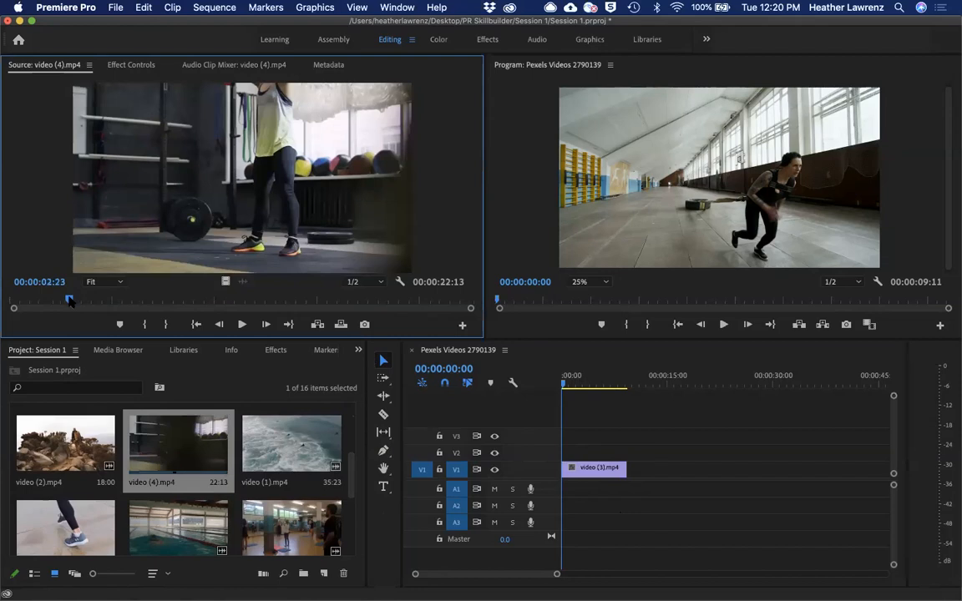
{"action": "left_click", "coordinate": [117, 282]}
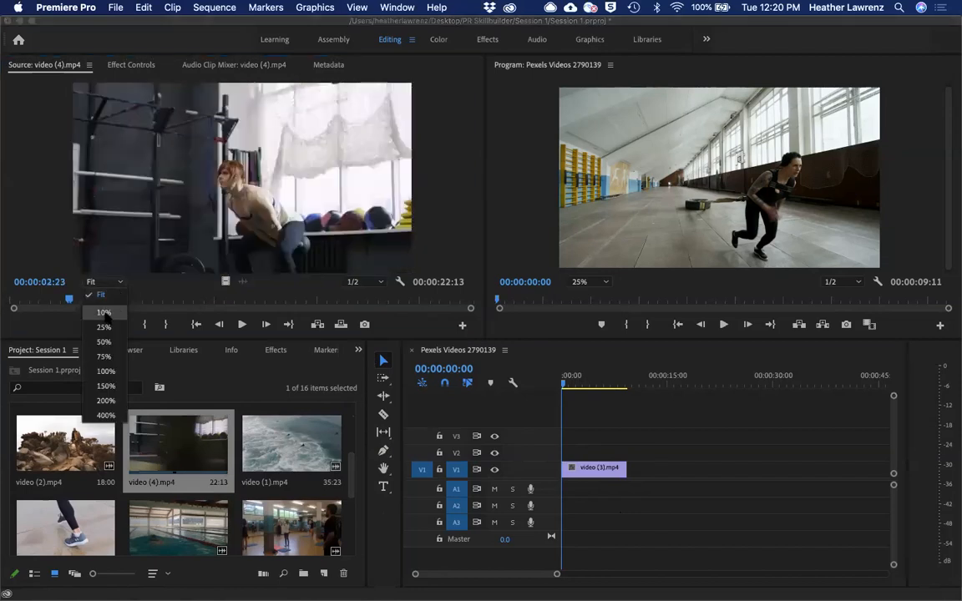
{"action": "left_click", "coordinate": [103, 327]}
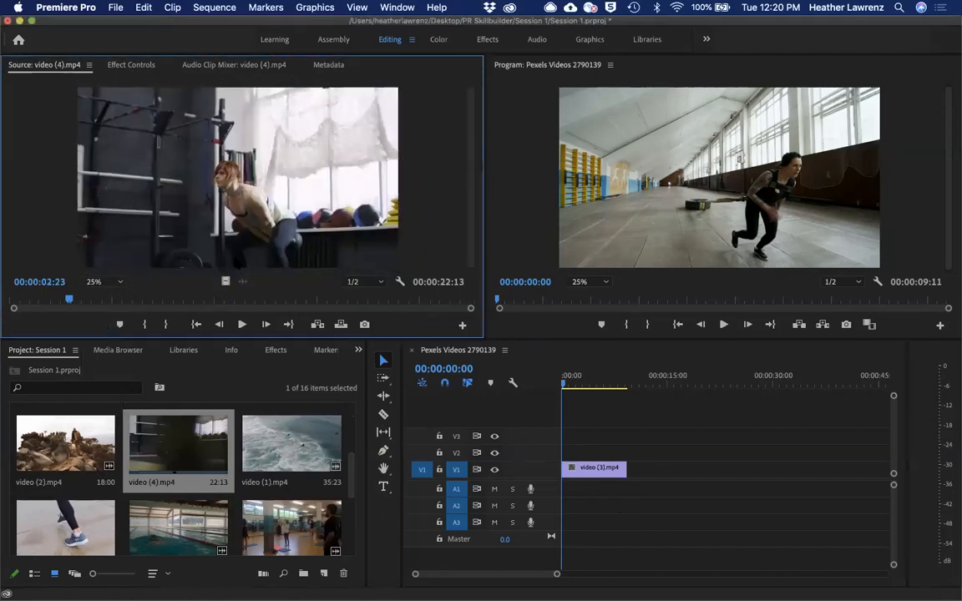
Step: Scrub through video (4).mp4 and mark its In point at 00:00:00:11 and Out point at 00:00:03:24
{"action": "left_click_drag", "start_coordinate": [70, 302], "coordinate": [335, 299]}
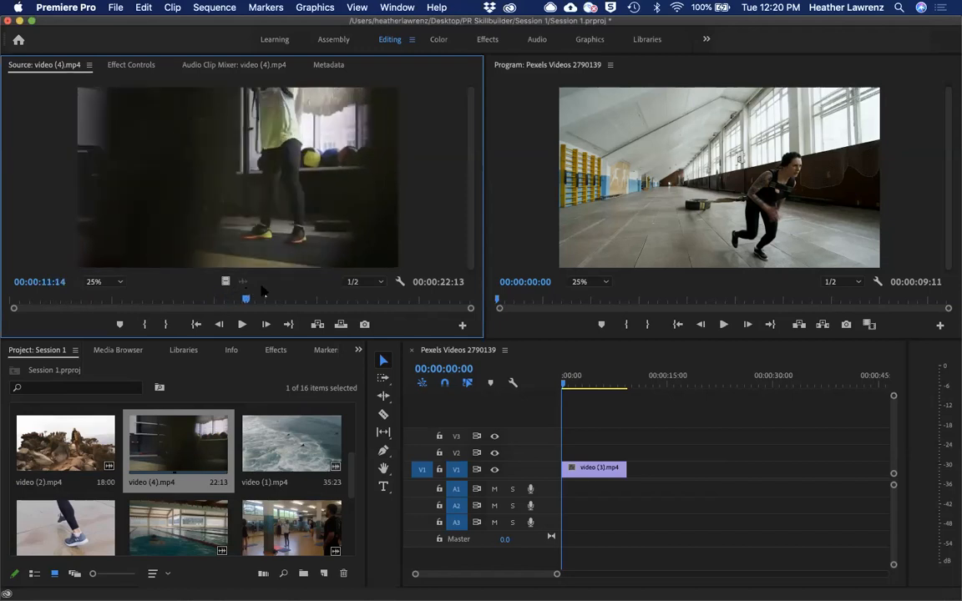
{"action": "left_click_drag", "start_coordinate": [257, 299], "coordinate": [16, 296]}
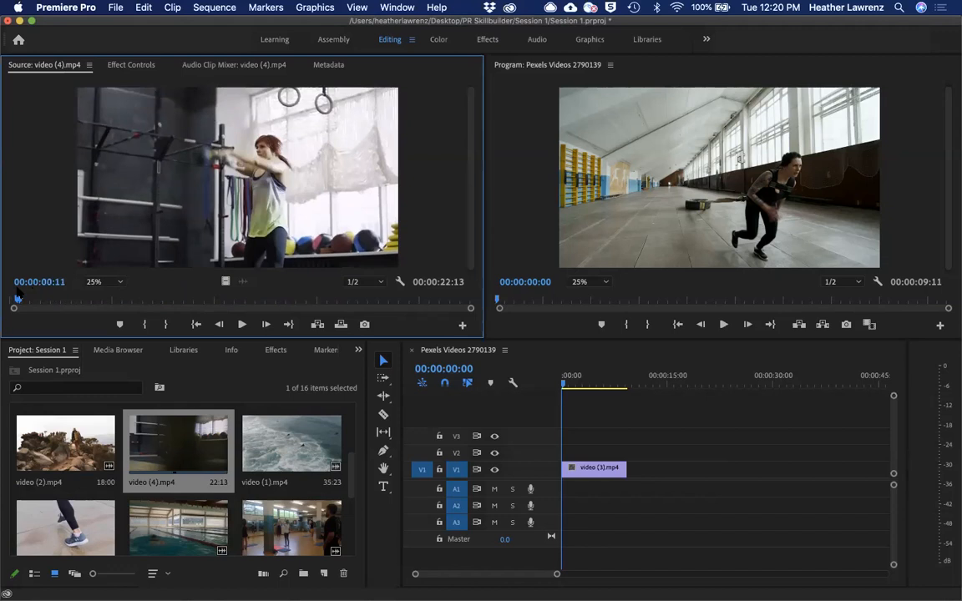
{"action": "key", "text": "i"}
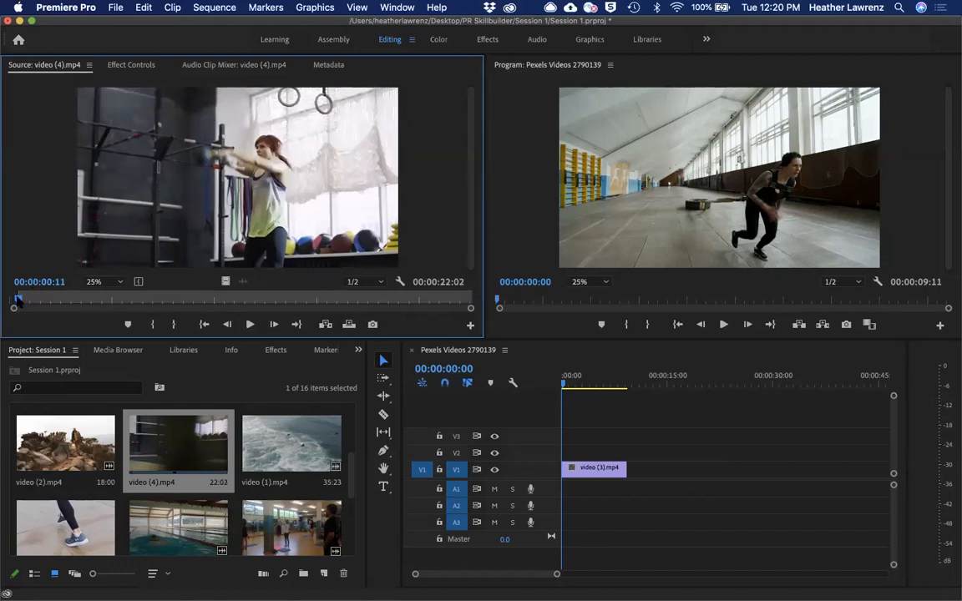
{"action": "left_click_drag", "start_coordinate": [18, 302], "coordinate": [92, 301]}
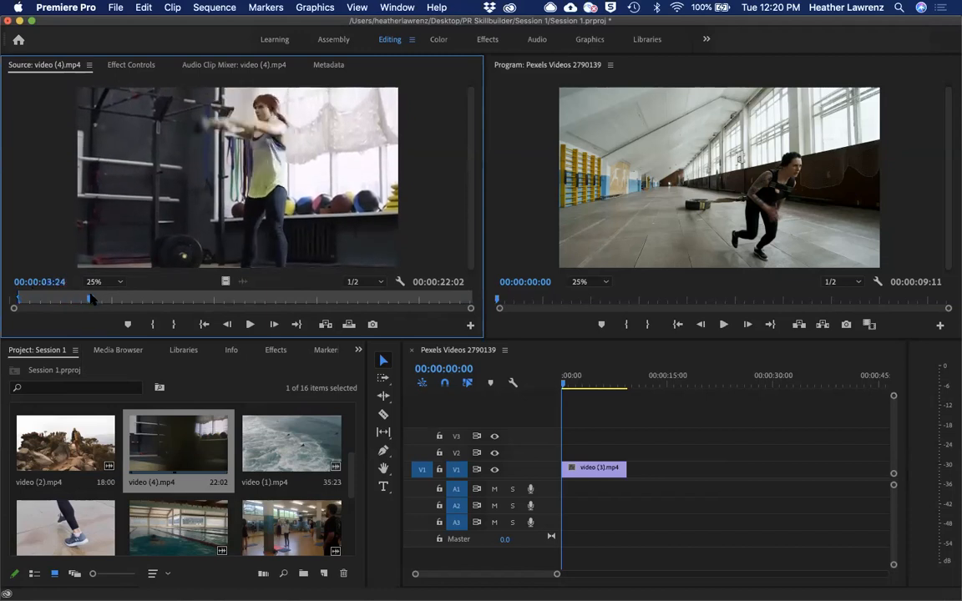
{"action": "key", "text": "o"}
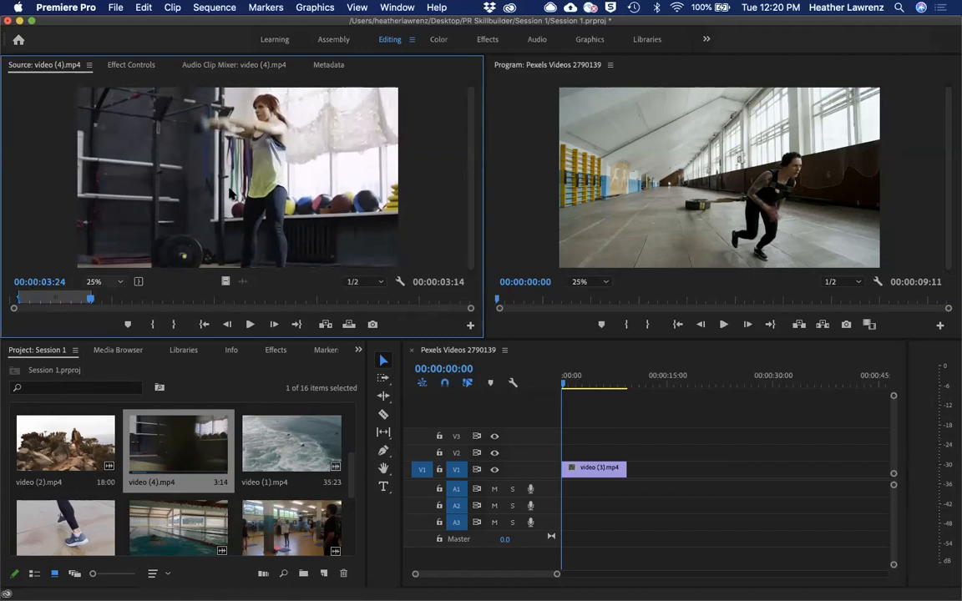
Step: Place the marked range of video (4).mp4 on track V1 at 00:00:09:11, directly after video (3).mp4
{"action": "left_click", "coordinate": [565, 386]}
{"action": "left_click_drag", "start_coordinate": [565, 386], "coordinate": [629, 386]}
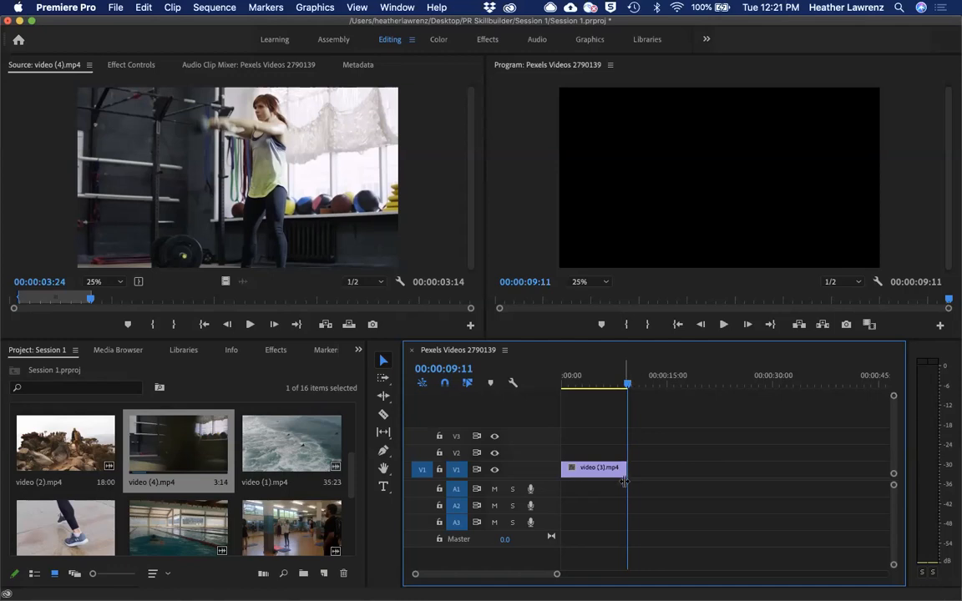
{"action": "left_click", "coordinate": [367, 263]}
{"action": "left_click_drag", "start_coordinate": [367, 263], "coordinate": [638, 469]}
Step: Open Pexels Videos 992694.mp4 in the Source Monitor and add the full clip to track V1 at 00:00:13:00, directly after video (4).mp4
{"action": "left_click", "coordinate": [622, 386]}
{"action": "left_click_drag", "start_coordinate": [621, 389], "coordinate": [656, 394]}
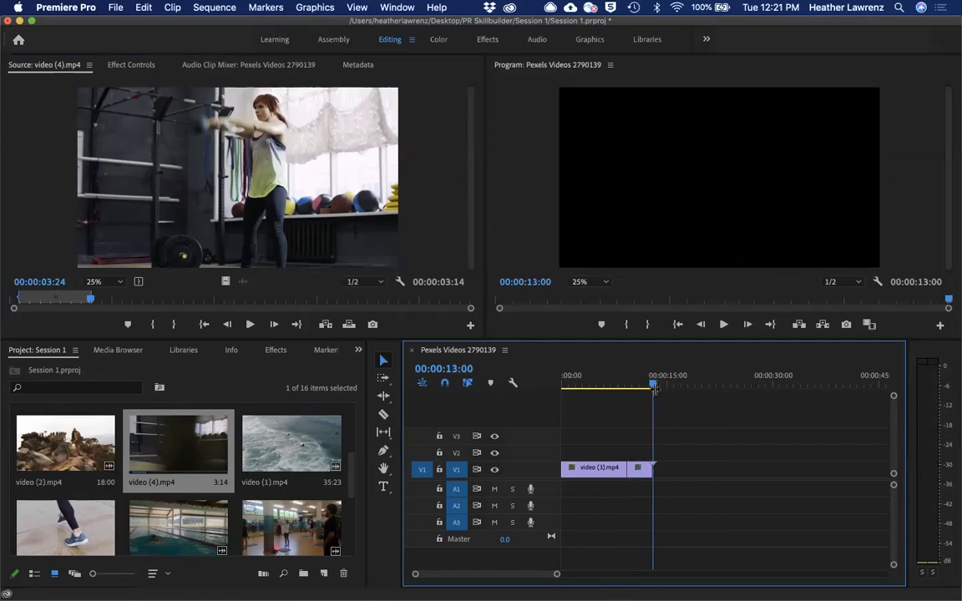
{"action": "left_click", "coordinate": [290, 522]}
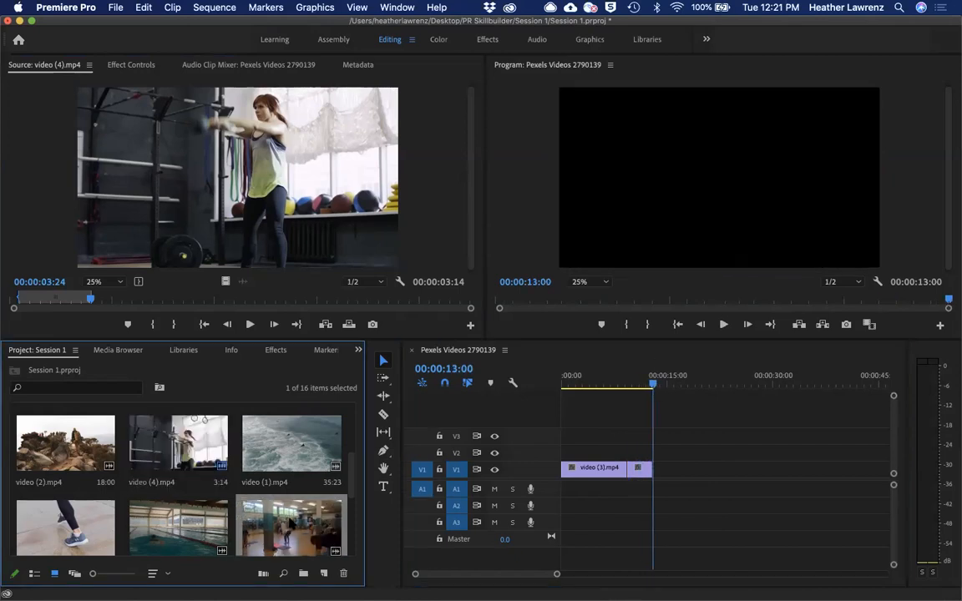
{"action": "double_click", "coordinate": [290, 522]}
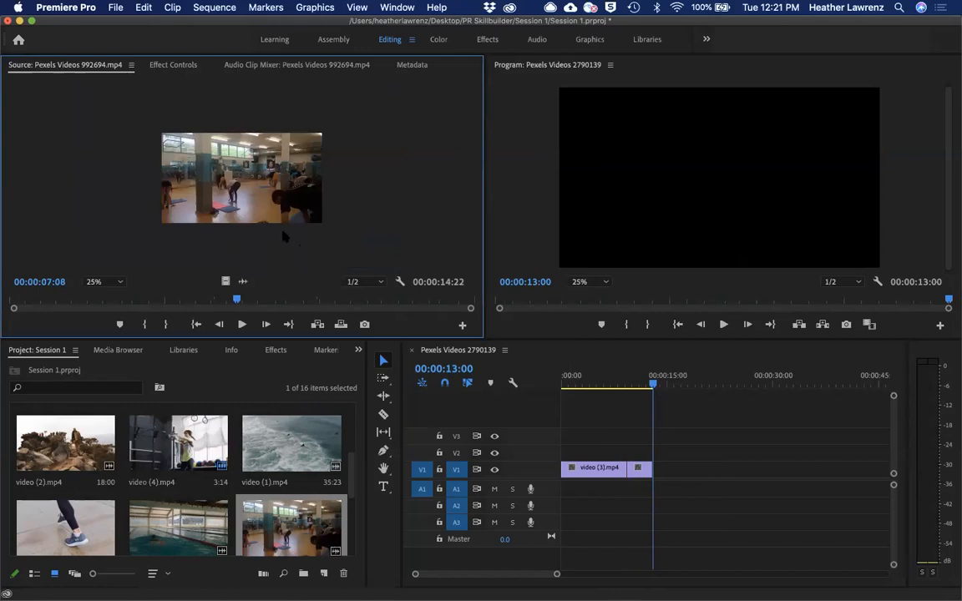
{"action": "left_click_drag", "start_coordinate": [236, 302], "coordinate": [96, 302]}
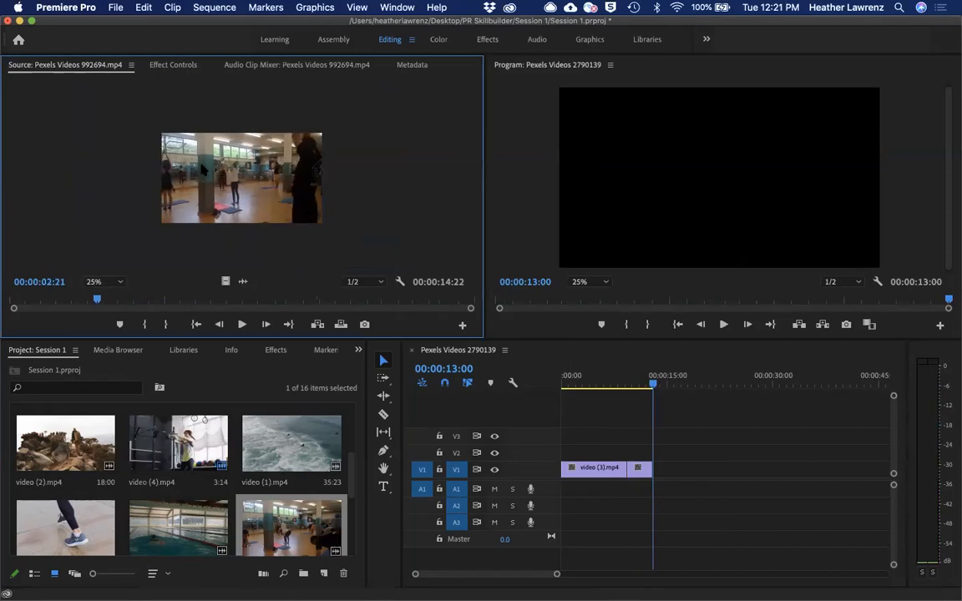
{"action": "left_click_drag", "start_coordinate": [204, 156], "coordinate": [649, 471]}
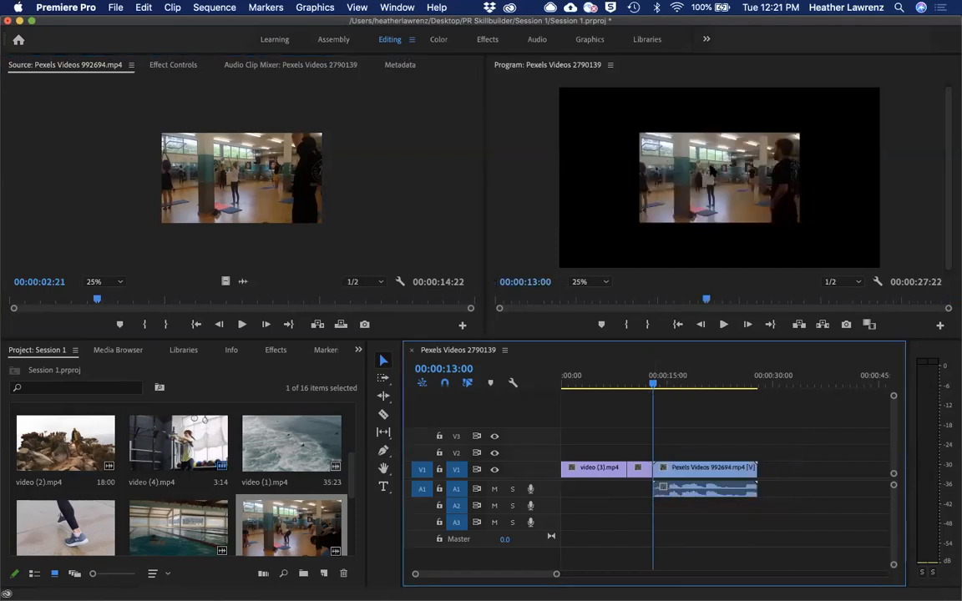
Step: Set the Program Monitor's zoom level to 10% and scale up Pexels Videos 992694.mp4 until it fills the frame
{"action": "left_click", "coordinate": [710, 170]}
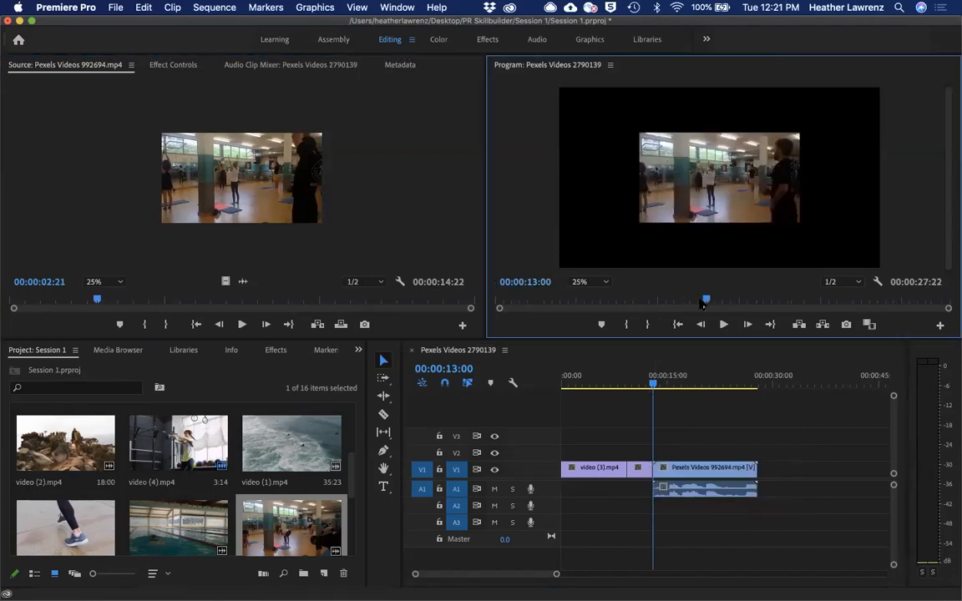
{"action": "left_click", "coordinate": [700, 467]}
{"action": "left_click", "coordinate": [715, 163]}
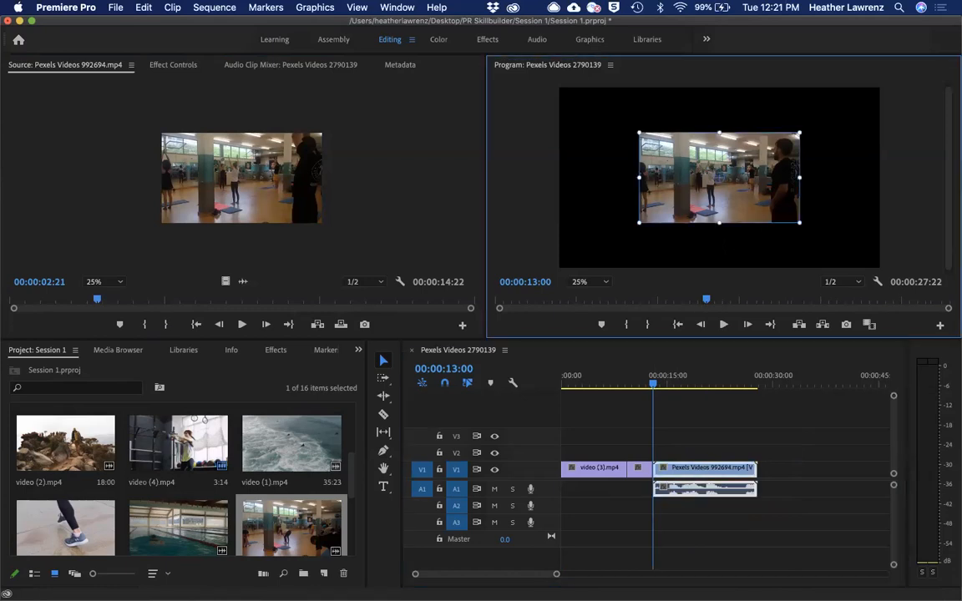
{"action": "left_click", "coordinate": [608, 282]}
{"action": "left_click", "coordinate": [588, 310]}
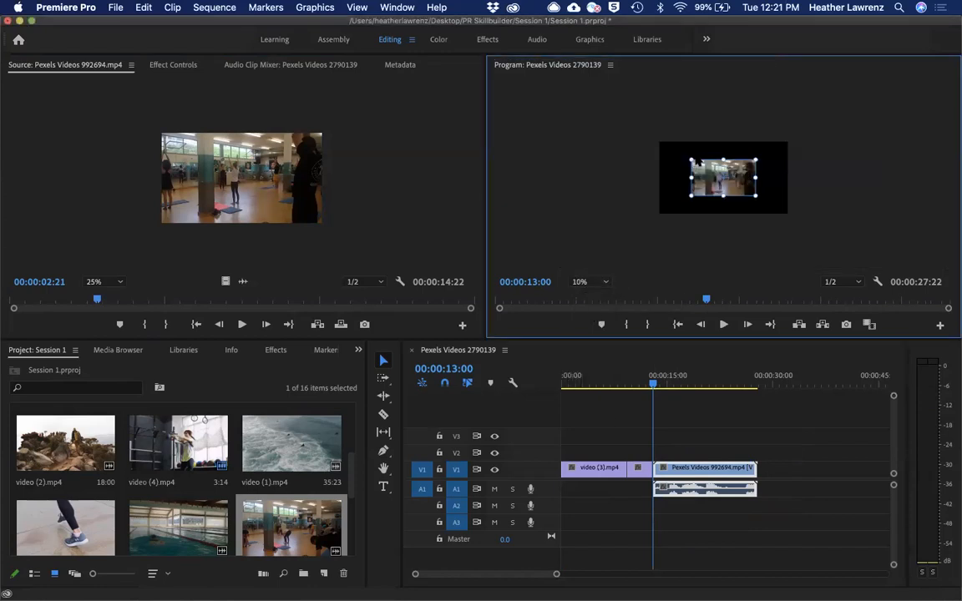
{"action": "left_click_drag", "start_coordinate": [686, 157], "coordinate": [648, 141]}
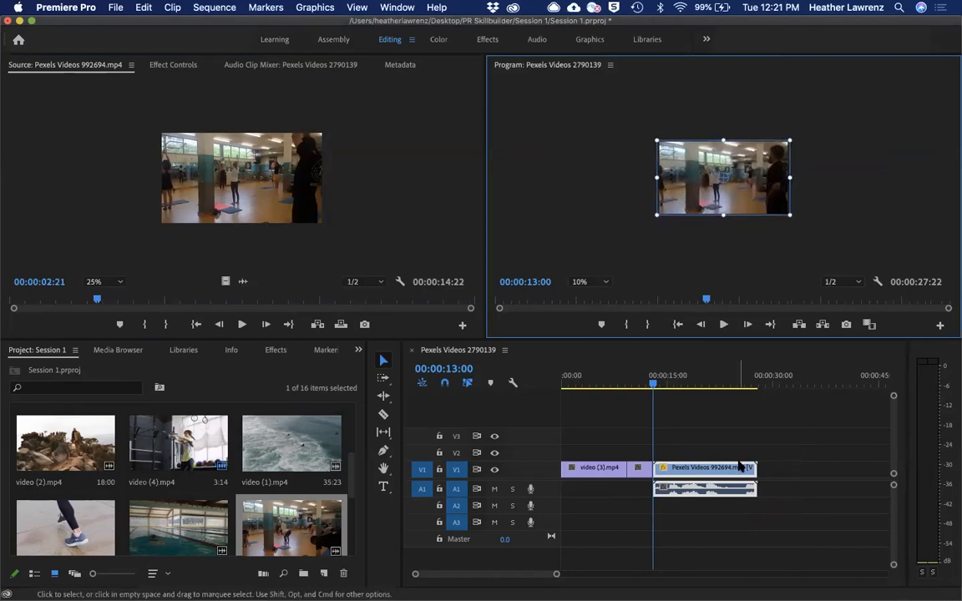
Step: Play the sequence from its start and scrub to 00:00:13:23 to compare the scaled clip with the earlier clips
{"action": "key", "text": "Home"}
{"action": "key", "text": "space"}
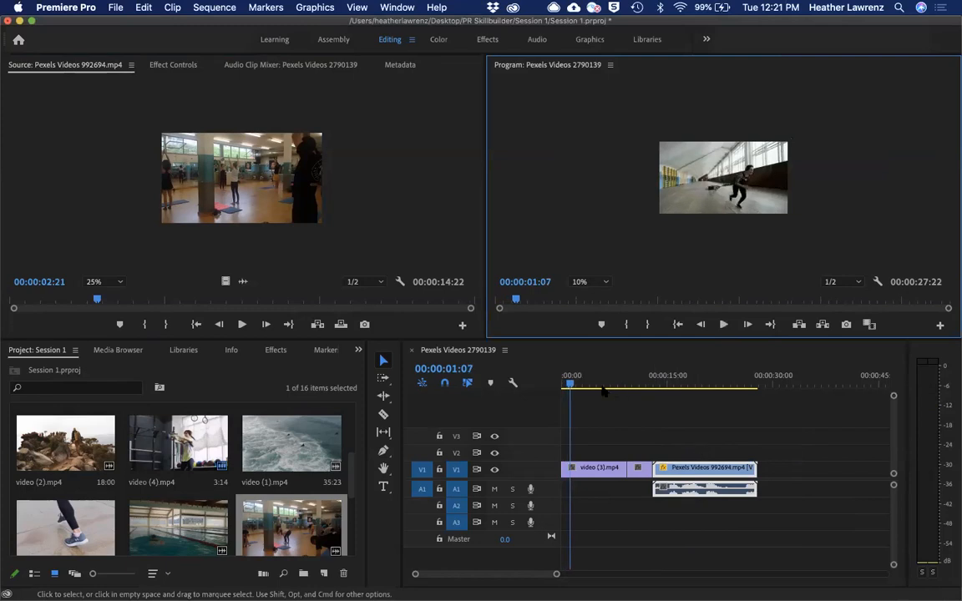
{"action": "left_click_drag", "start_coordinate": [603, 391], "coordinate": [662, 390]}
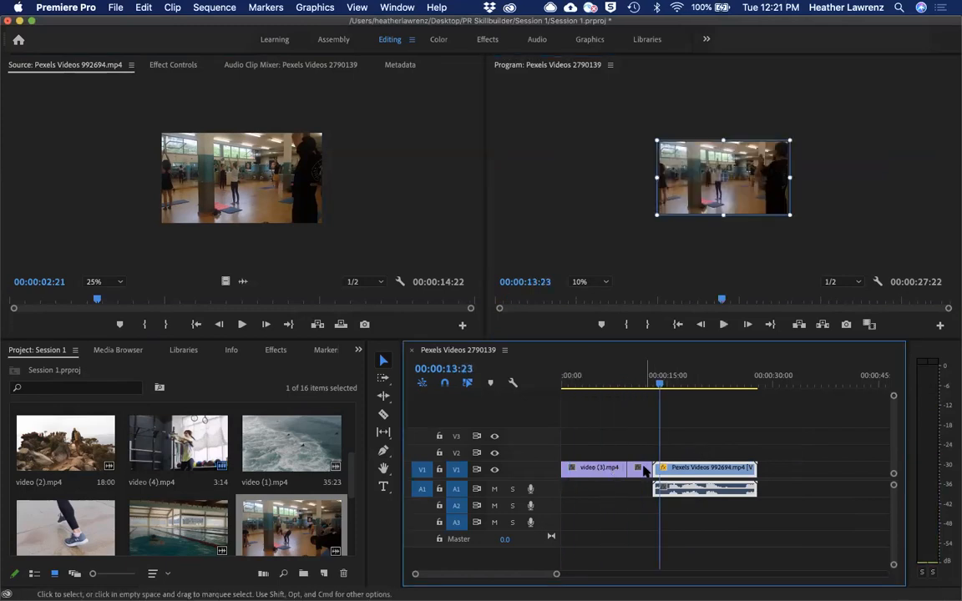
{"action": "left_click", "coordinate": [720, 434]}
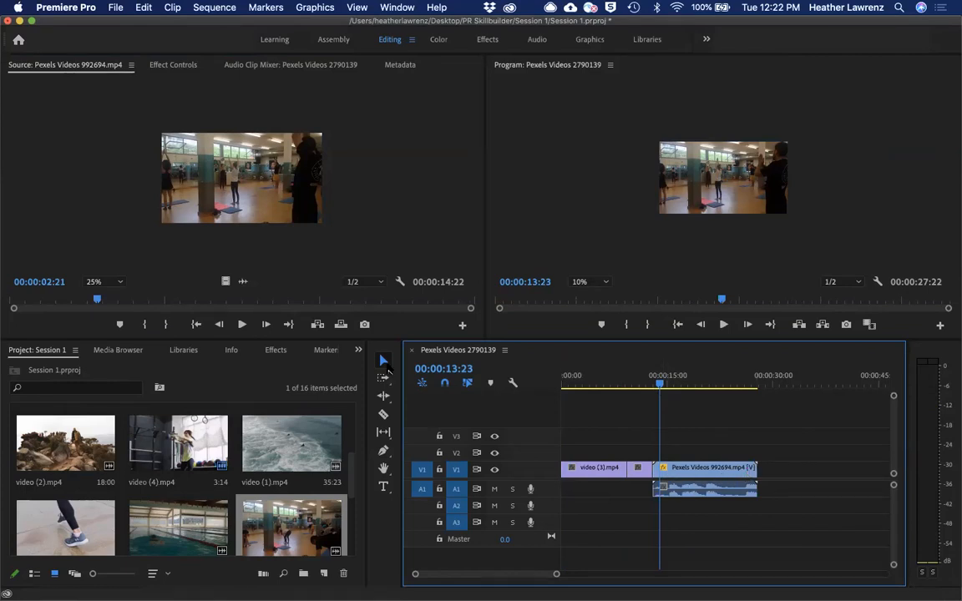
Step: Trim the end of Pexels Videos 992694.mp4 in the sequence to a duration of 00:00:06:21, and mute audio track A1
{"action": "left_click_drag", "start_coordinate": [749, 475], "coordinate": [696, 476]}
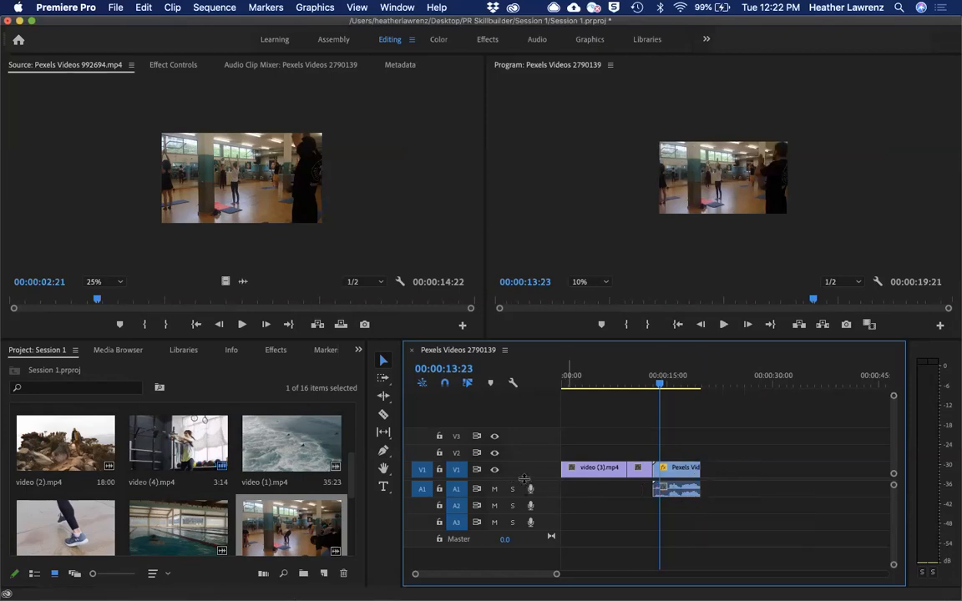
{"action": "left_click", "coordinate": [687, 490]}
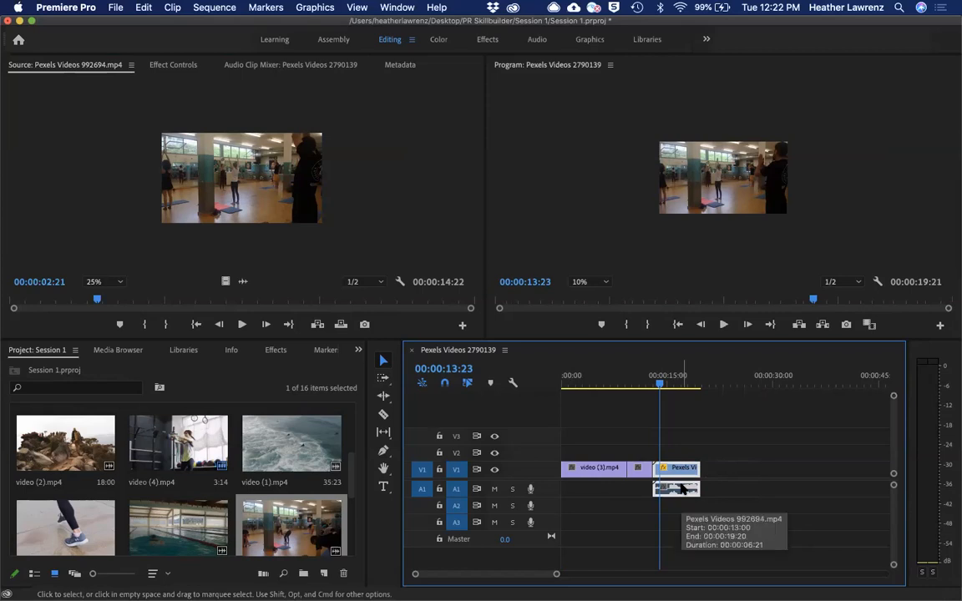
{"action": "left_click", "coordinate": [494, 488]}
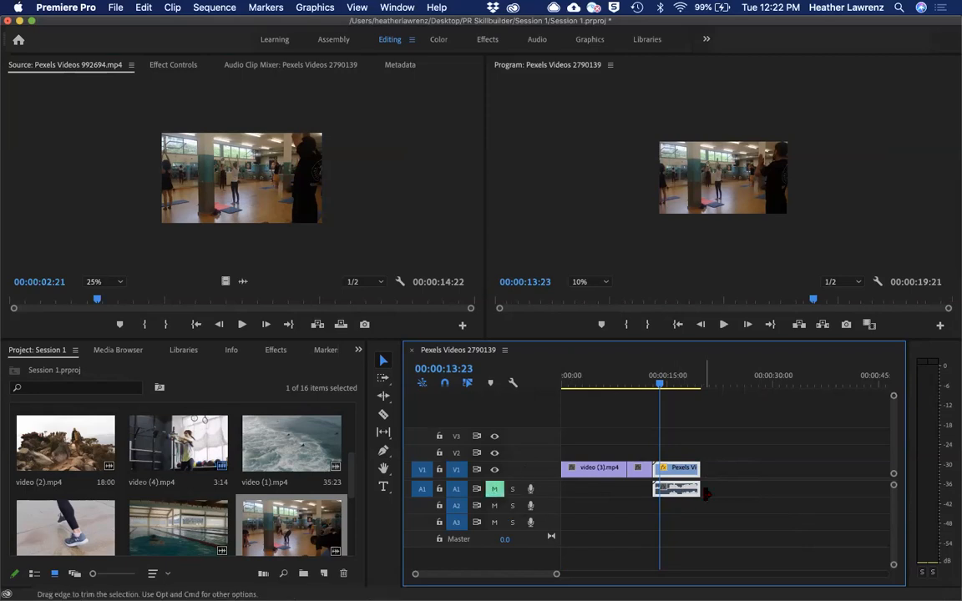
{"action": "key", "text": "space"}
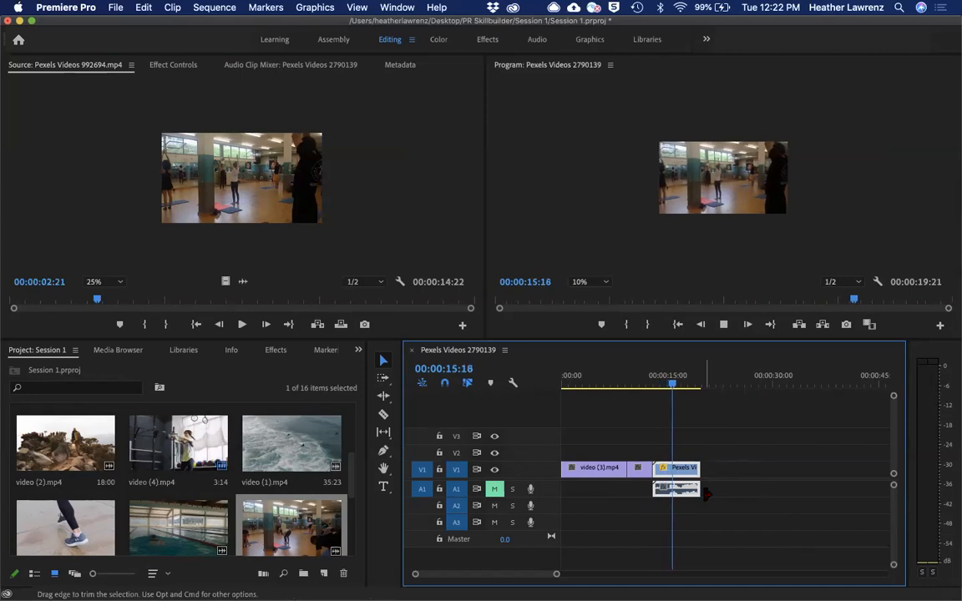
Step: Set the Program Monitor's zoom level to 25% and scrub past the last clip's end and back to 00:00:17:22
{"action": "left_click", "coordinate": [605, 283]}
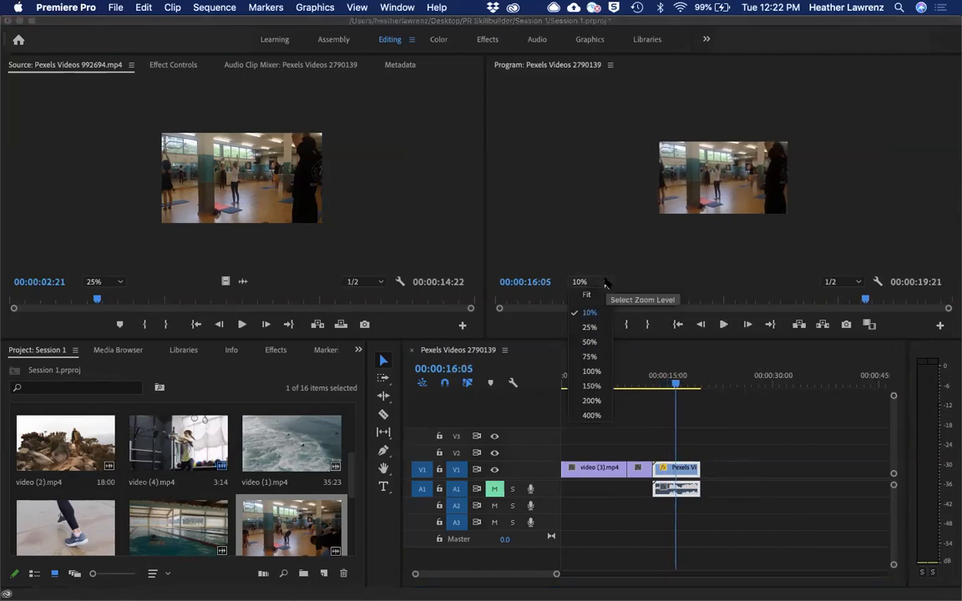
{"action": "left_click", "coordinate": [589, 329]}
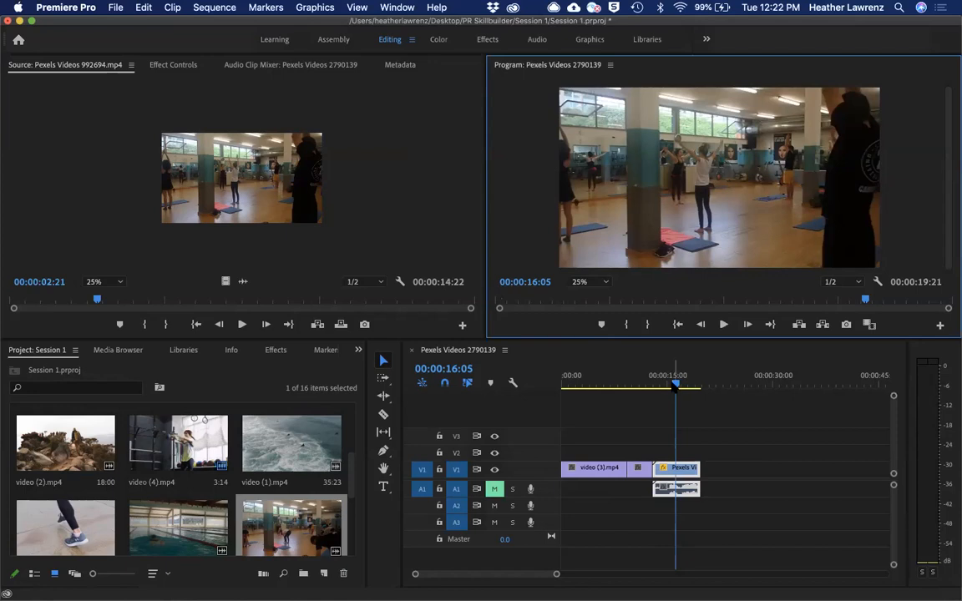
{"action": "left_click_drag", "start_coordinate": [677, 385], "coordinate": [734, 385]}
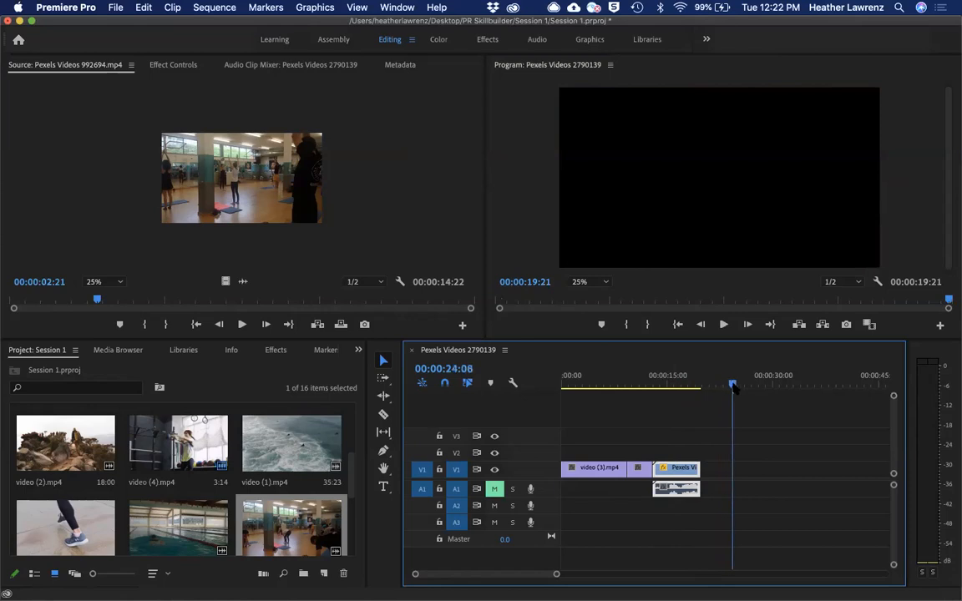
{"action": "left_click_drag", "start_coordinate": [733, 386], "coordinate": [687, 385]}
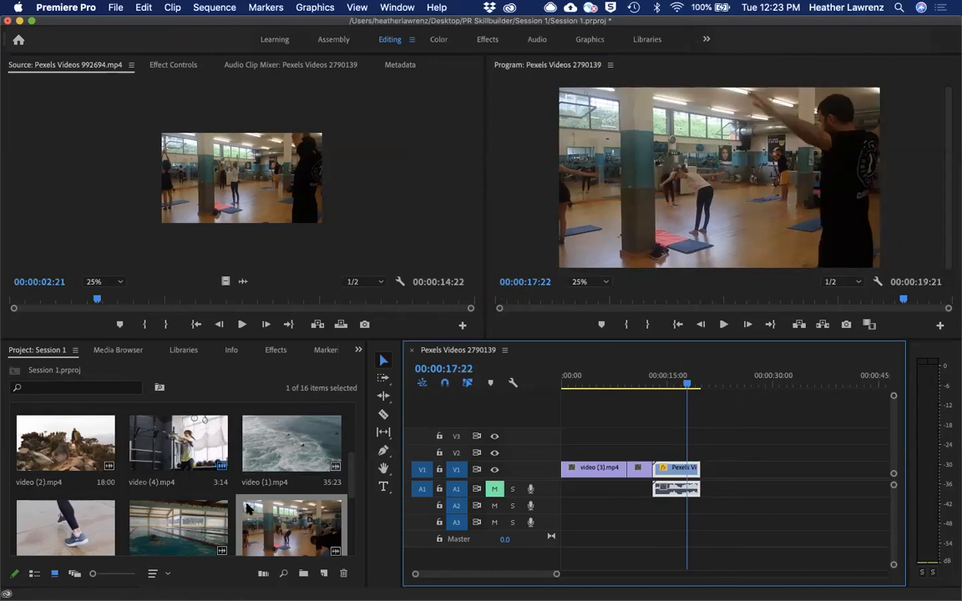
Step: Open Pexels Videos 992625.mp4 in the Source Monitor, preview it, and mark its Out point at 00:00:06:19
{"action": "left_click_drag", "start_coordinate": [352, 472], "coordinate": [361, 416]}
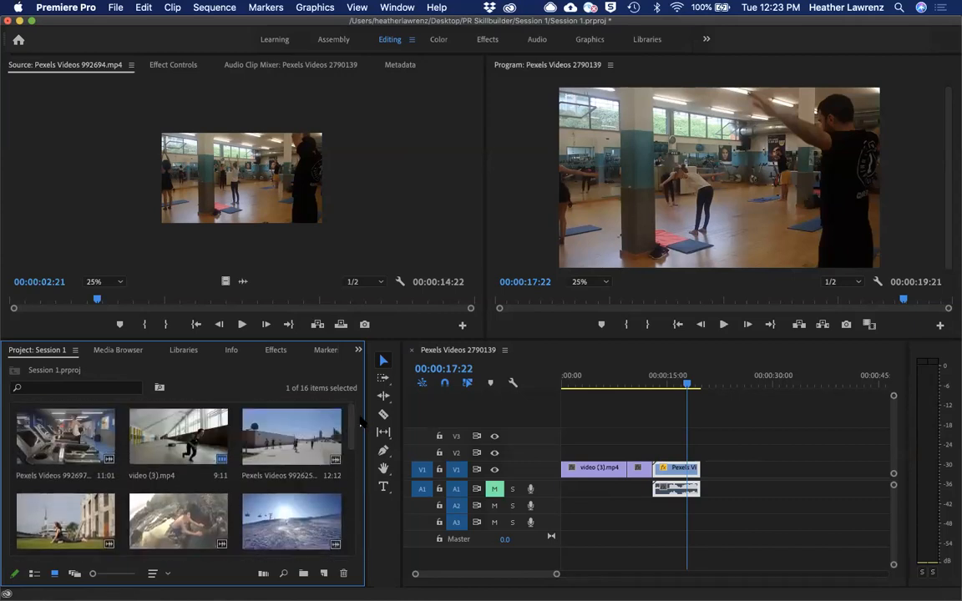
{"action": "double_click", "coordinate": [293, 439]}
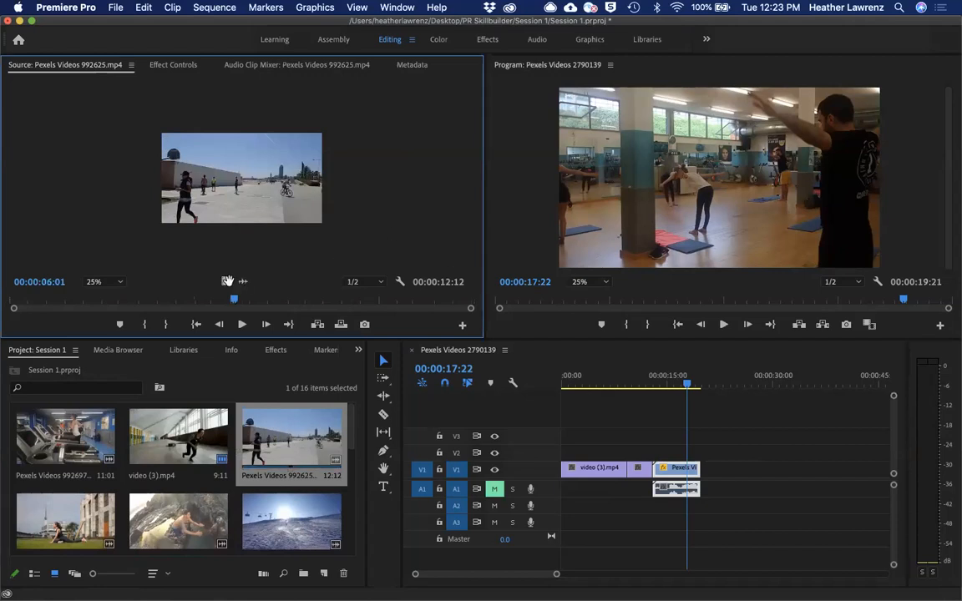
{"action": "left_click_drag", "start_coordinate": [234, 300], "coordinate": [121, 299]}
{"action": "key", "text": "space"}
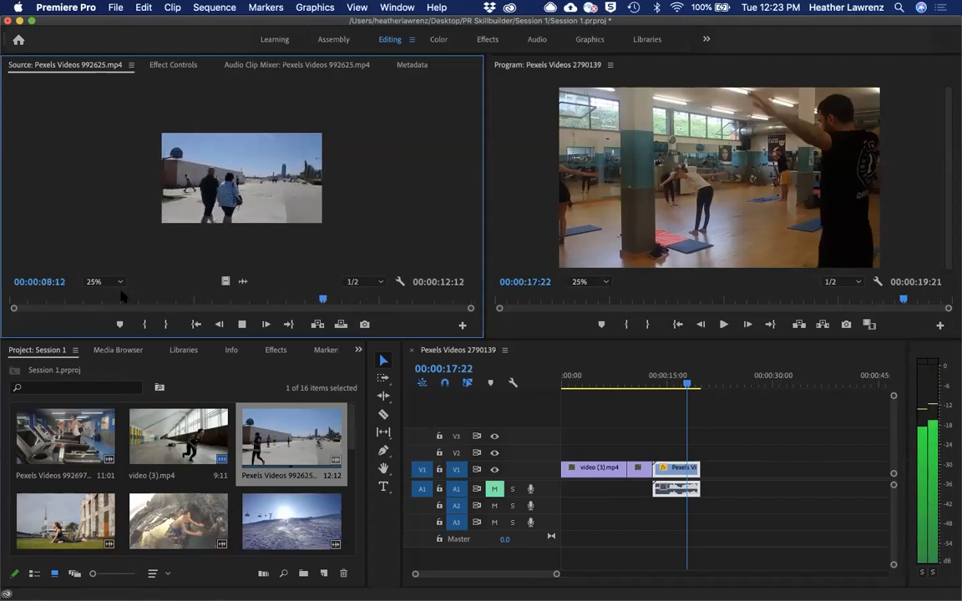
{"action": "key", "text": "space"}
{"action": "left_click_drag", "start_coordinate": [321, 301], "coordinate": [259, 308]}
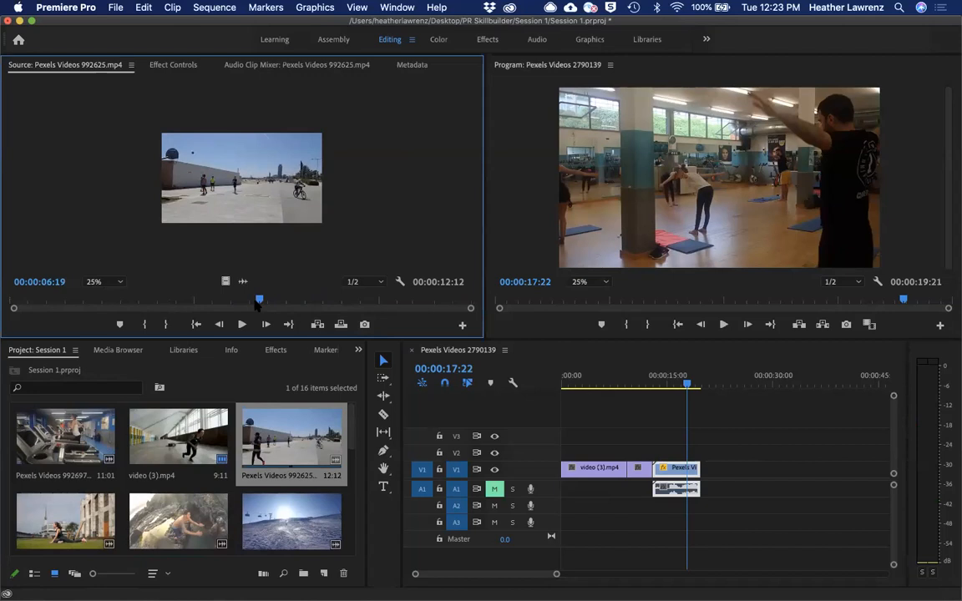
{"action": "key", "text": "o"}
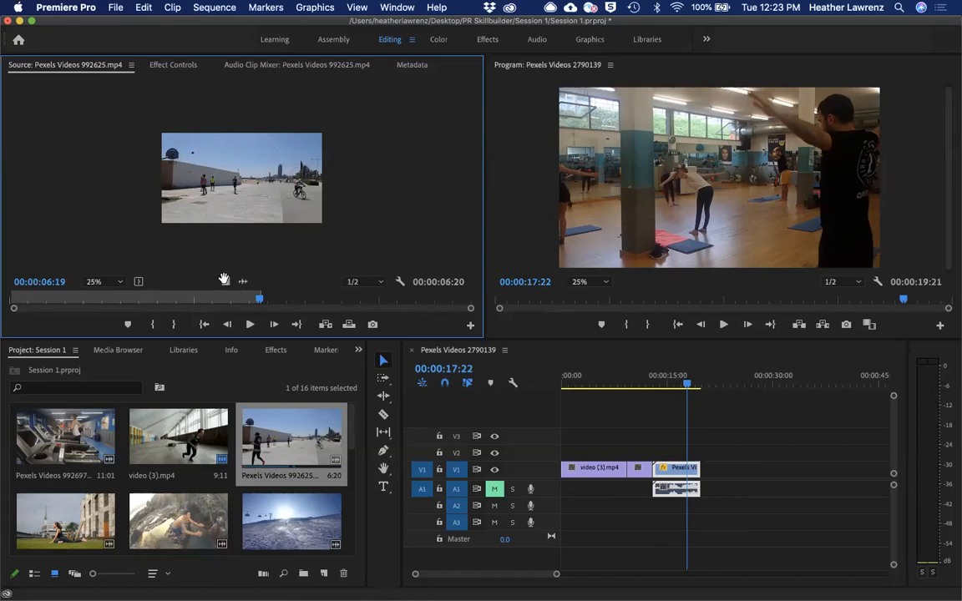
Step: Add only the video of Pexels Videos 992625.mp4 after the last clip on V1 and scale it up to fill the frame
{"action": "left_click_drag", "start_coordinate": [139, 282], "coordinate": [710, 476]}
{"action": "left_click_drag", "start_coordinate": [687, 385], "coordinate": [707, 386]}
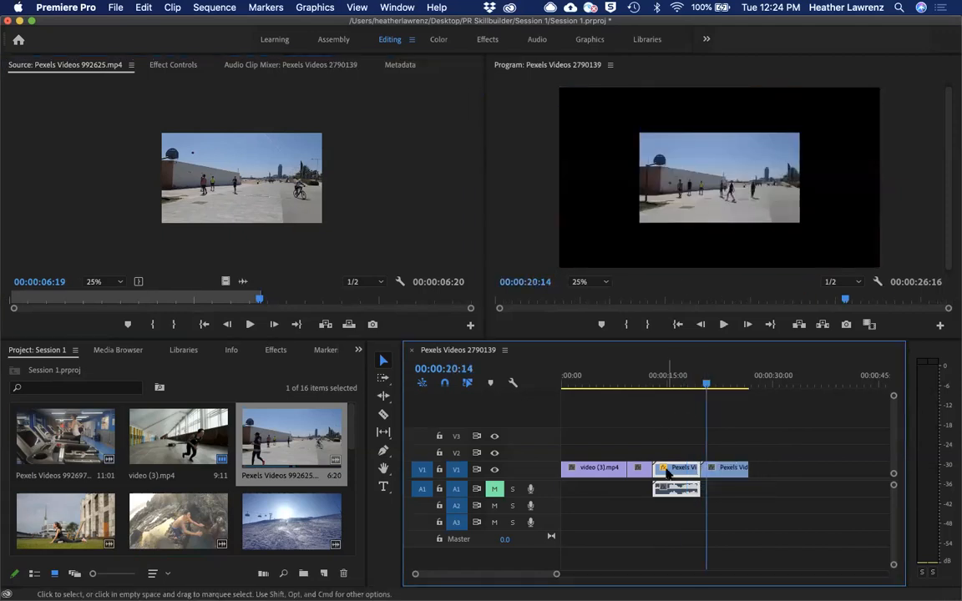
{"action": "left_click", "coordinate": [700, 184]}
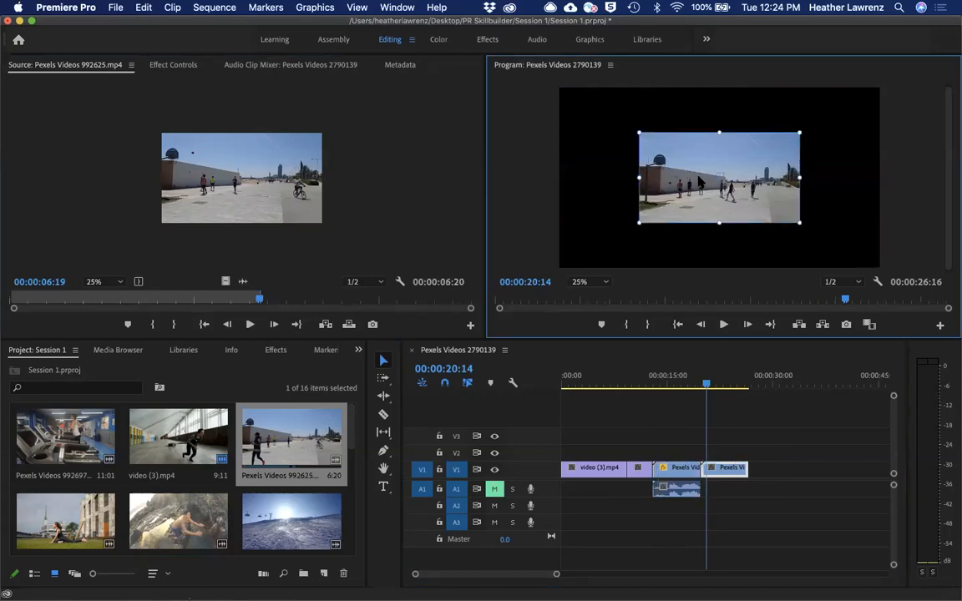
{"action": "left_click_drag", "start_coordinate": [636, 131], "coordinate": [531, 84]}
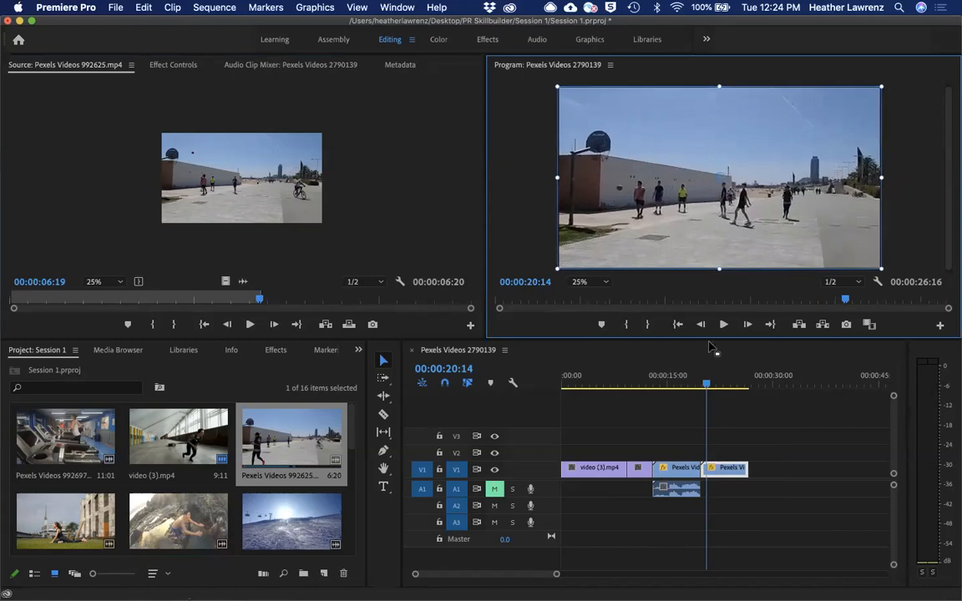
{"action": "left_click", "coordinate": [756, 446]}
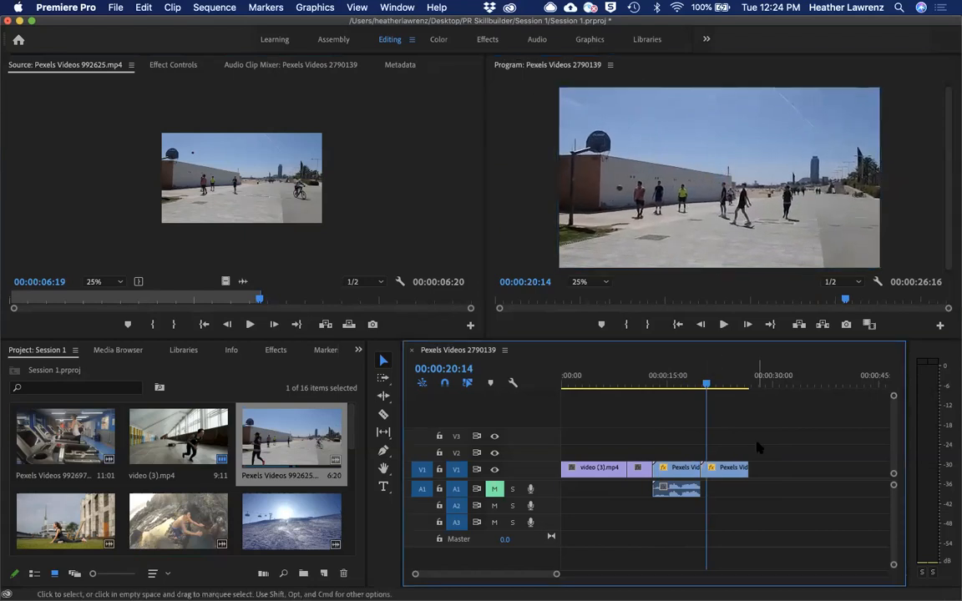
Step: Trim the last clip with the Selection tool, keeping it against the preceding clip, so the sequence ends at 00:00:25:13
{"action": "left_click_drag", "start_coordinate": [706, 384], "coordinate": [748, 383]}
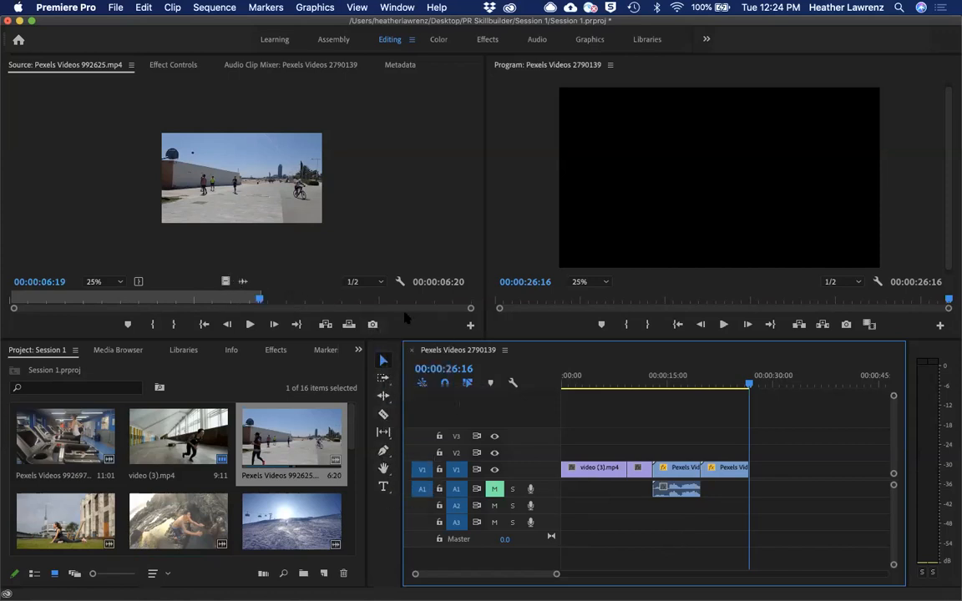
{"action": "left_click", "coordinate": [383, 359]}
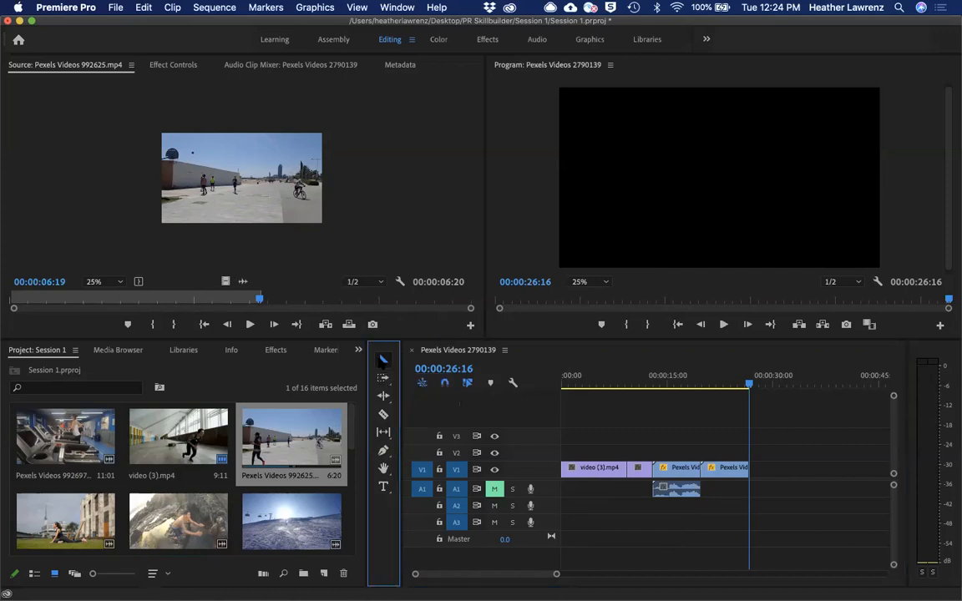
{"action": "left_click", "coordinate": [727, 470]}
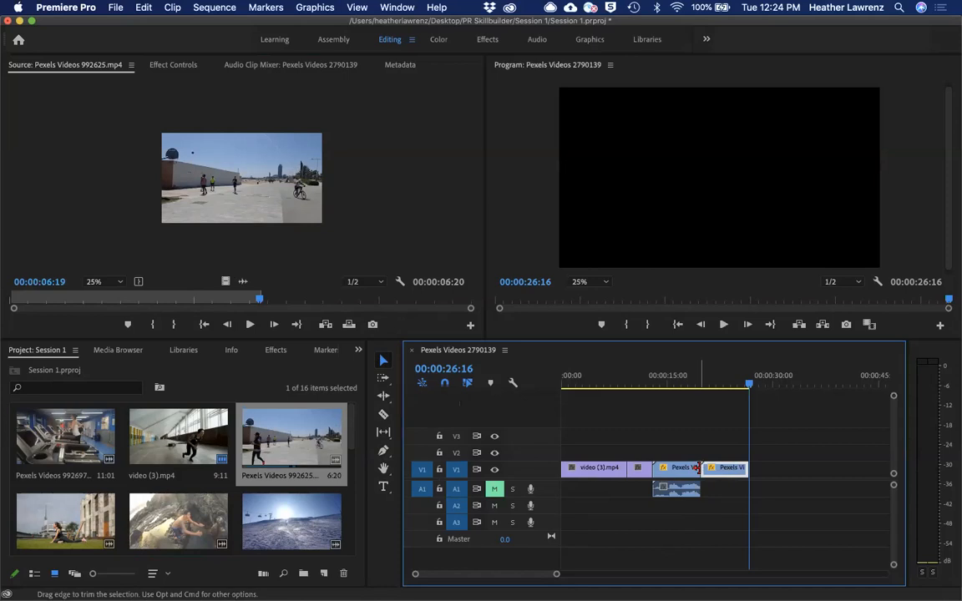
{"action": "mouse_move", "coordinate": [698, 467]}
{"action": "left_mouse_down"}
{"action": "mouse_move", "coordinate": [725, 476]}
{"action": "mouse_move", "coordinate": [715, 470]}
{"action": "left_mouse_up"}
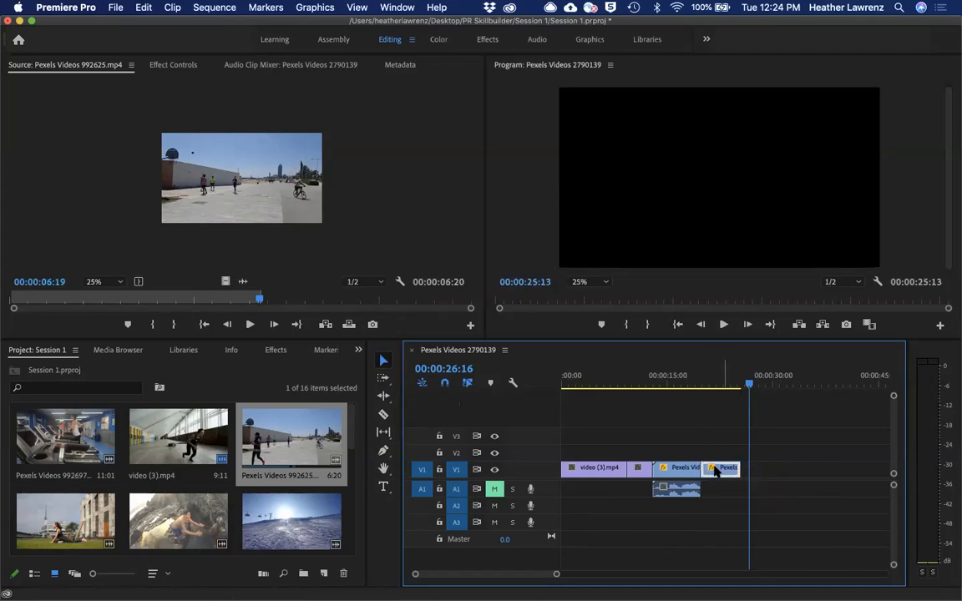
Step: Select all clips together, shift them so the sequence ends at 00:00:29:02, and move them back to the sequence start
{"action": "left_click_drag", "start_coordinate": [566, 448], "coordinate": [673, 468]}
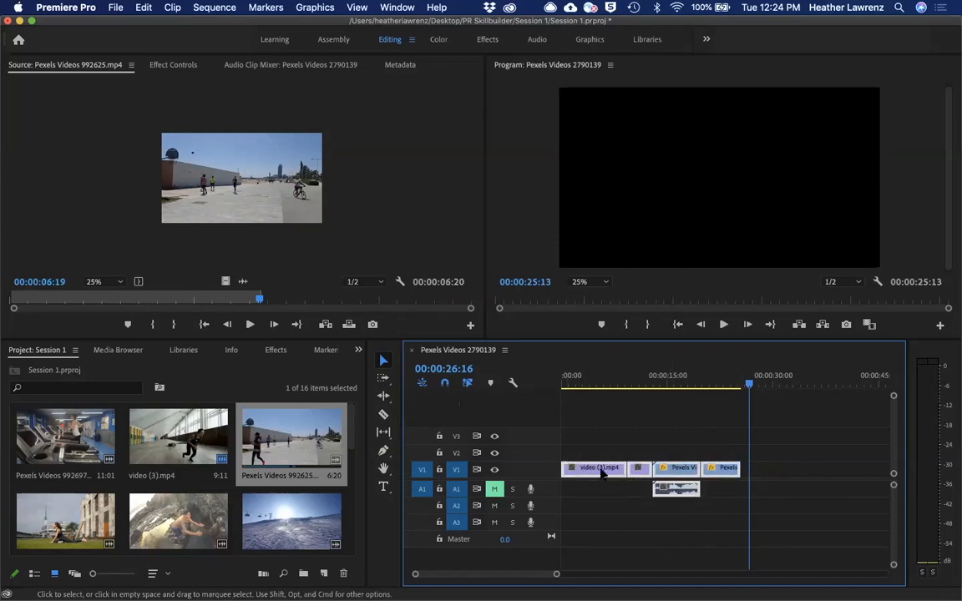
{"action": "left_click_drag", "start_coordinate": [602, 473], "coordinate": [621, 475]}
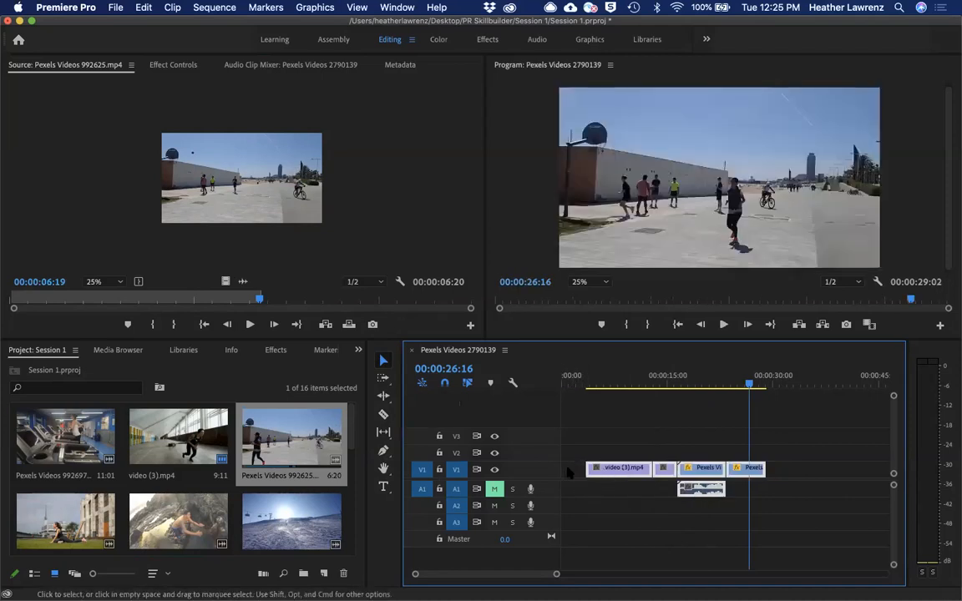
{"action": "left_click_drag", "start_coordinate": [580, 448], "coordinate": [770, 502]}
{"action": "left_click_drag", "start_coordinate": [708, 472], "coordinate": [677, 474]}
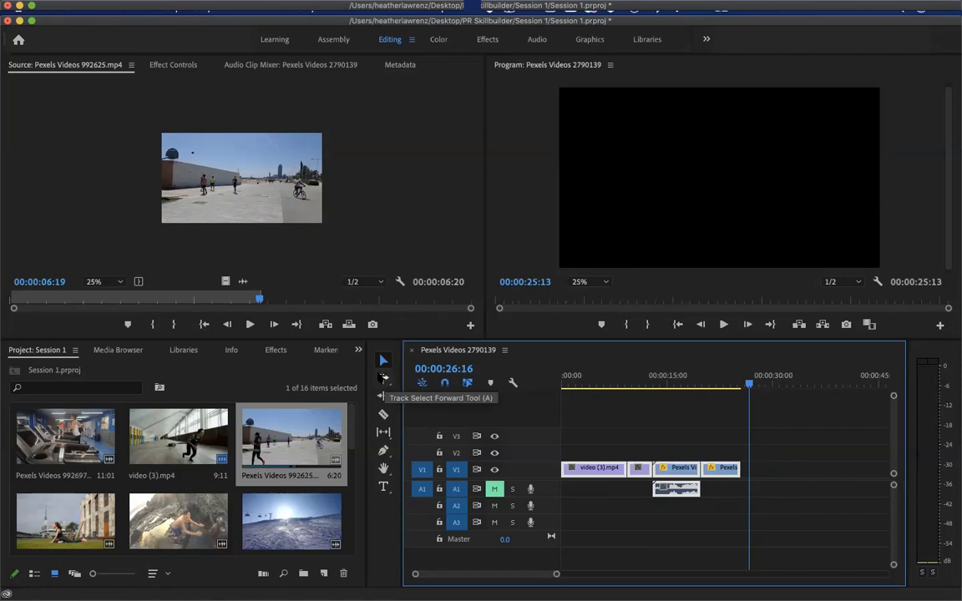
Step: Use Track Select Forward from the second clip to shift the trailing clips to end at 00:00:30:13, and undo the move
{"action": "left_click", "coordinate": [383, 378]}
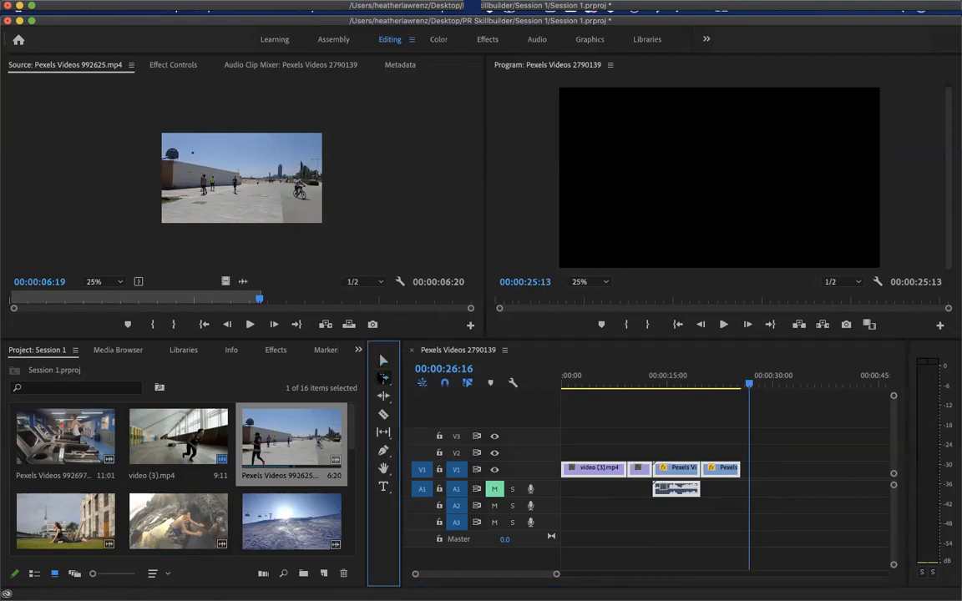
{"action": "left_click", "coordinate": [637, 471]}
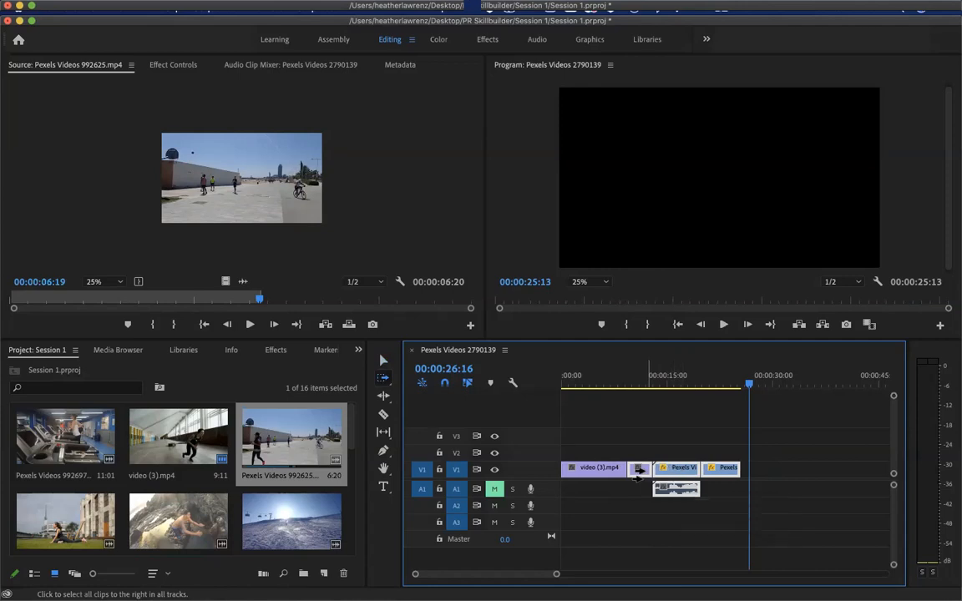
{"action": "left_click_drag", "start_coordinate": [639, 471], "coordinate": [673, 472]}
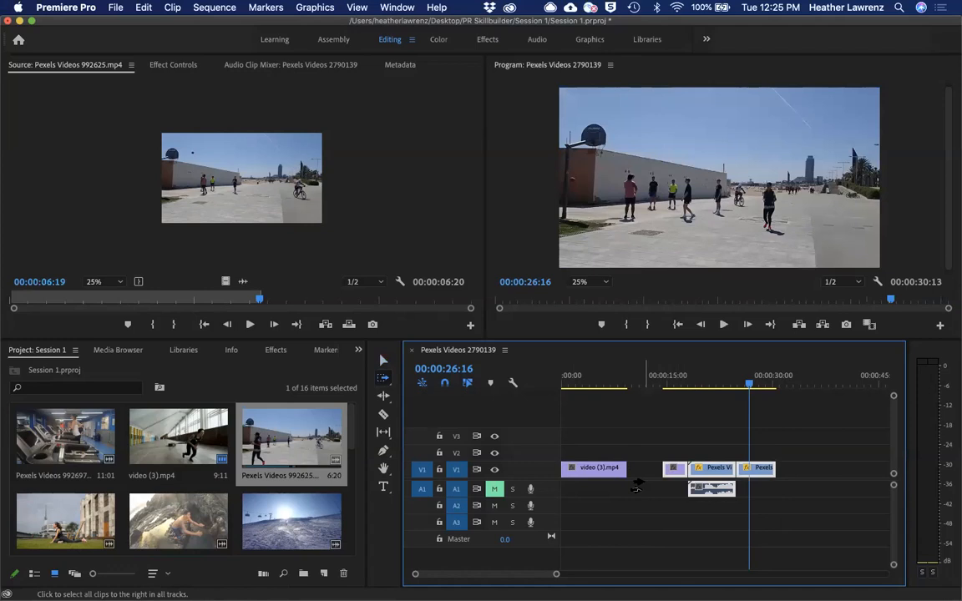
{"action": "key", "text": "super+z"}
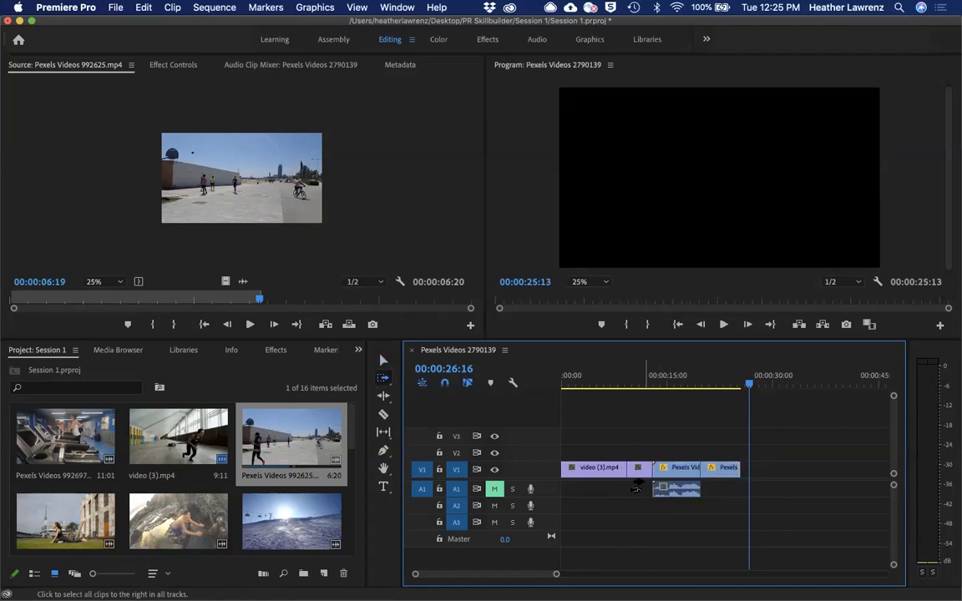
Step: Ripple-trim around the cut between the second and third clips with the Ripple Edit tool until the sequence ends at 00:00:23:23
{"action": "left_click", "coordinate": [383, 396]}
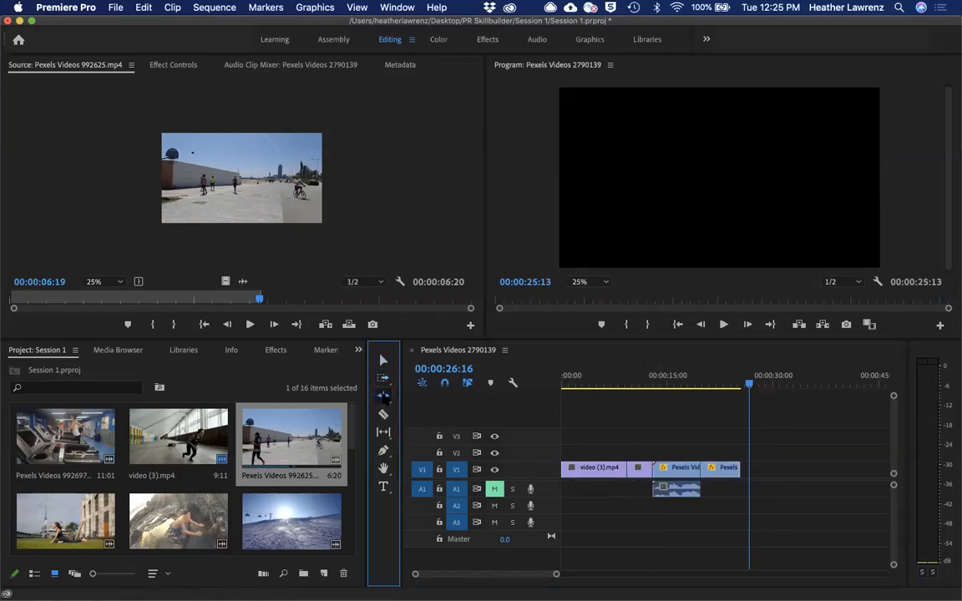
{"action": "left_click", "coordinate": [383, 395]}
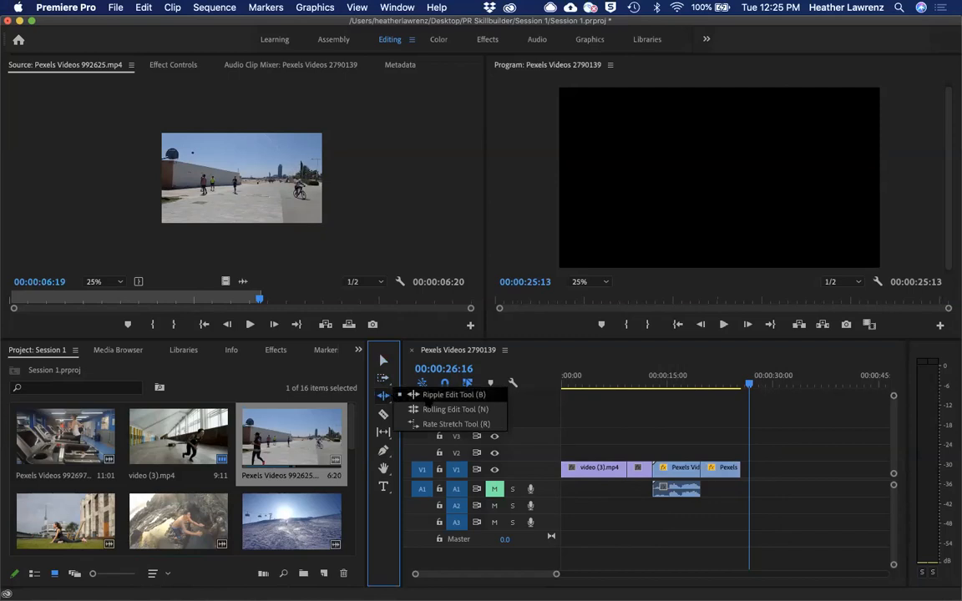
{"action": "left_click", "coordinate": [428, 395]}
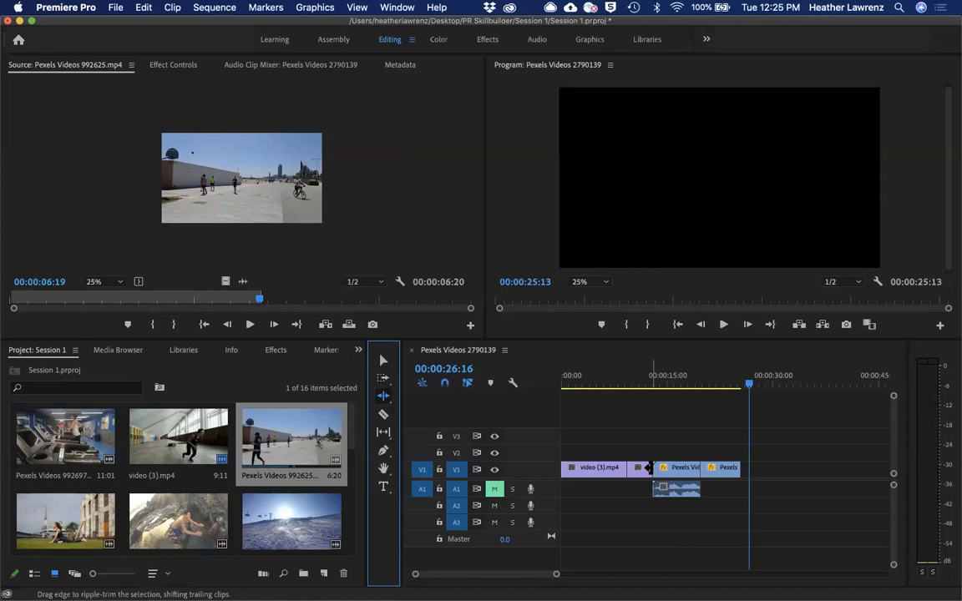
{"action": "left_click_drag", "start_coordinate": [652, 468], "coordinate": [662, 467]}
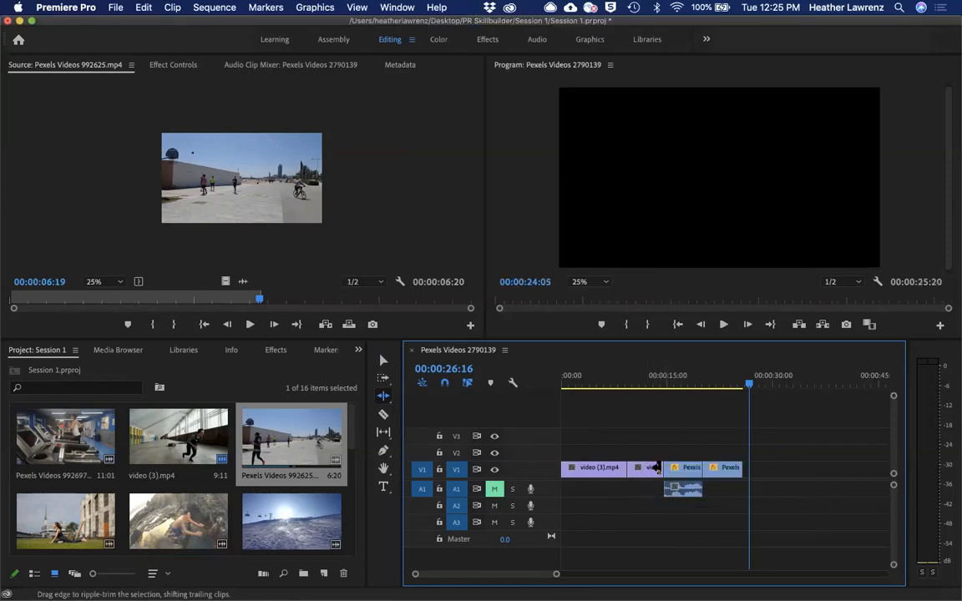
{"action": "left_click_drag", "start_coordinate": [667, 468], "coordinate": [656, 468]}
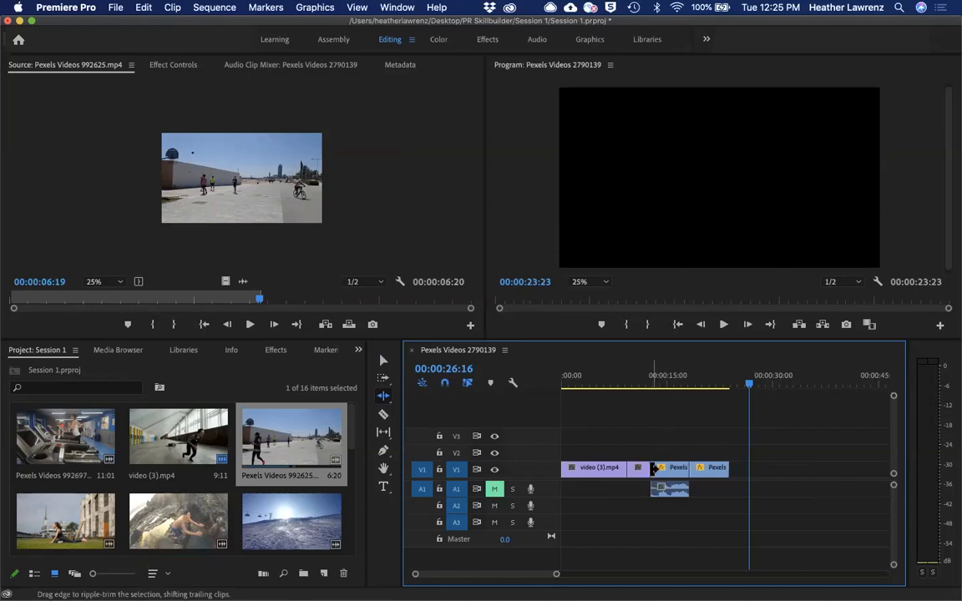
Step: Move the last two clips together with the Selection tool so they end at 00:00:26:16, and return them against the second clip
{"action": "left_click", "coordinate": [384, 360]}
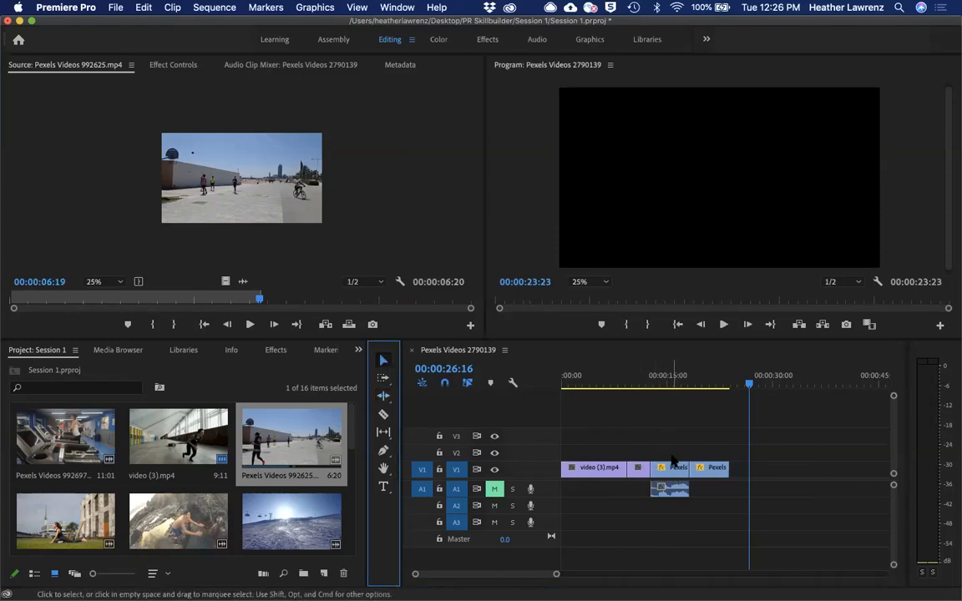
{"action": "left_click", "coordinate": [675, 473]}
{"action": "left_click_drag", "start_coordinate": [727, 474], "coordinate": [746, 474]}
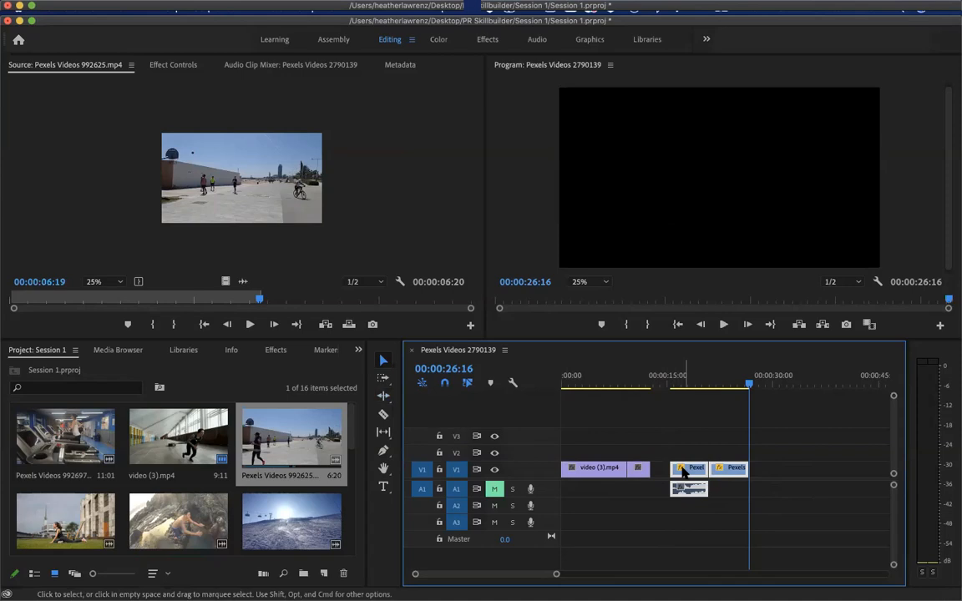
{"action": "left_click_drag", "start_coordinate": [684, 473], "coordinate": [664, 474]}
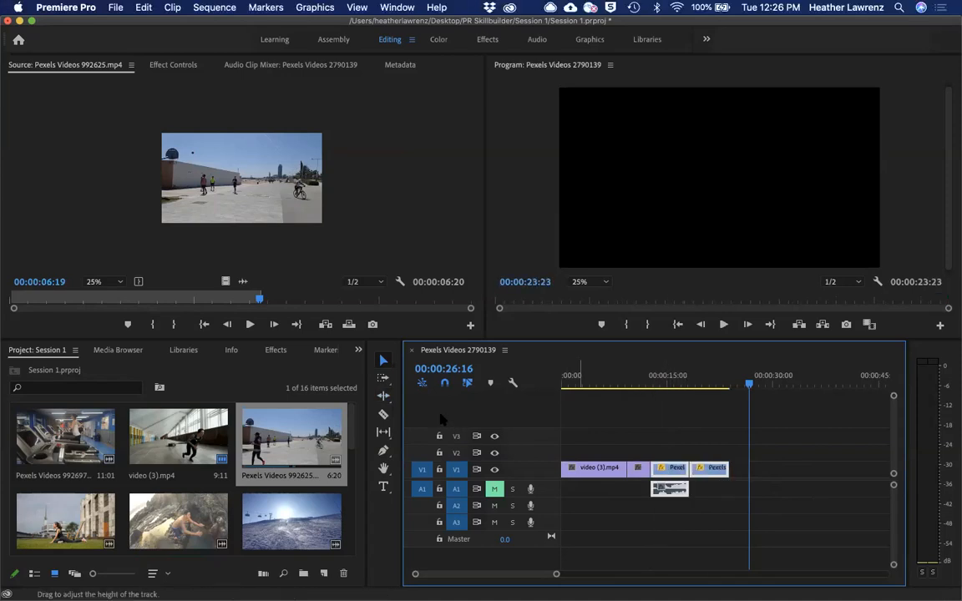
Step: Roll the cut between the last two clips later with the Rolling Edit tool, lengthening the third clip and shortening the fourth
{"action": "left_click", "coordinate": [384, 397]}
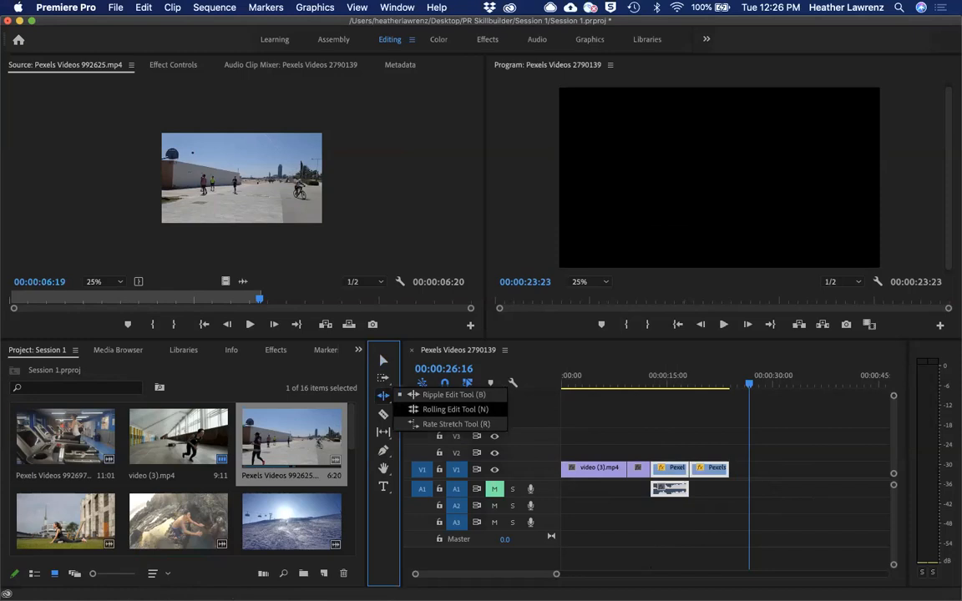
{"action": "left_click", "coordinate": [404, 409]}
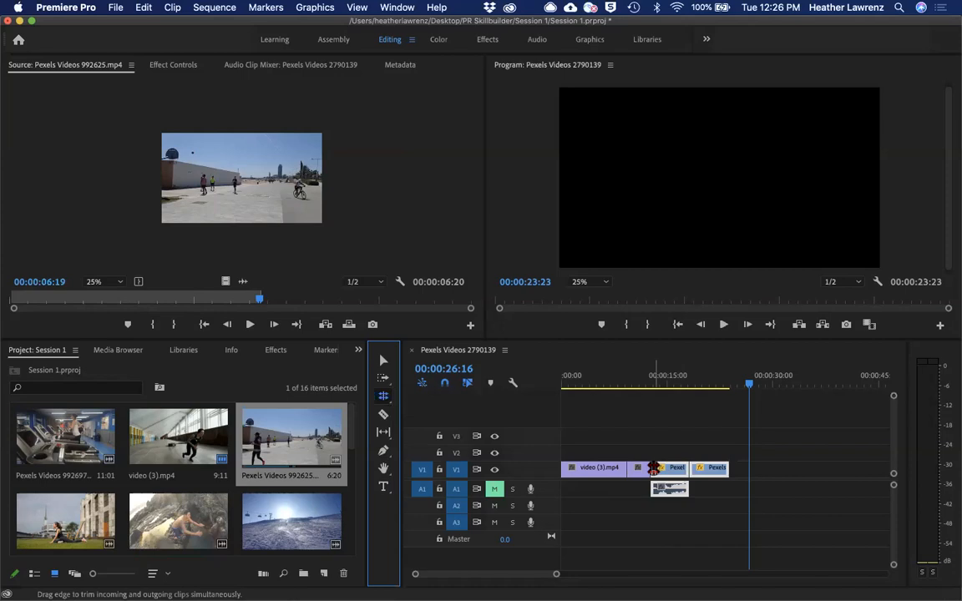
{"action": "left_click_drag", "start_coordinate": [689, 469], "coordinate": [700, 494]}
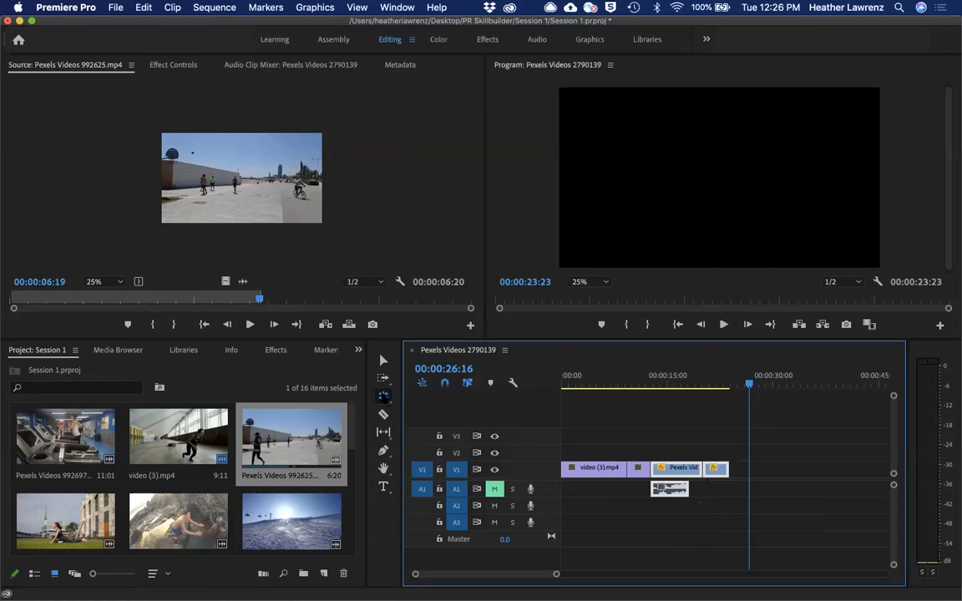
Step: Try to roll the cut between video (3).mp4 and the second clip later with the Rolling Edit tool
{"action": "left_click", "coordinate": [384, 396]}
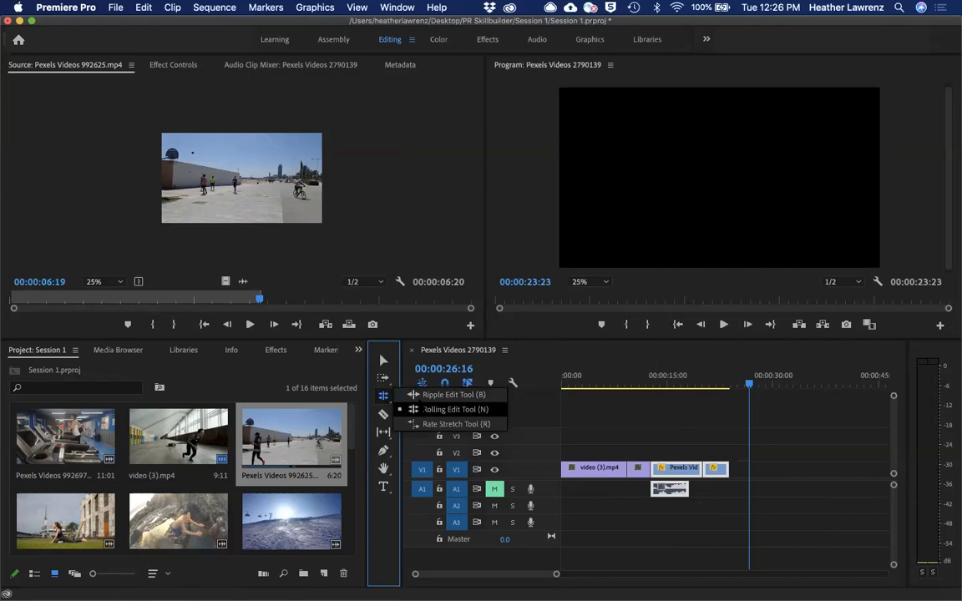
{"action": "left_click", "coordinate": [425, 409]}
{"action": "left_click", "coordinate": [630, 470]}
{"action": "left_click_drag", "start_coordinate": [632, 471], "coordinate": [645, 464]}
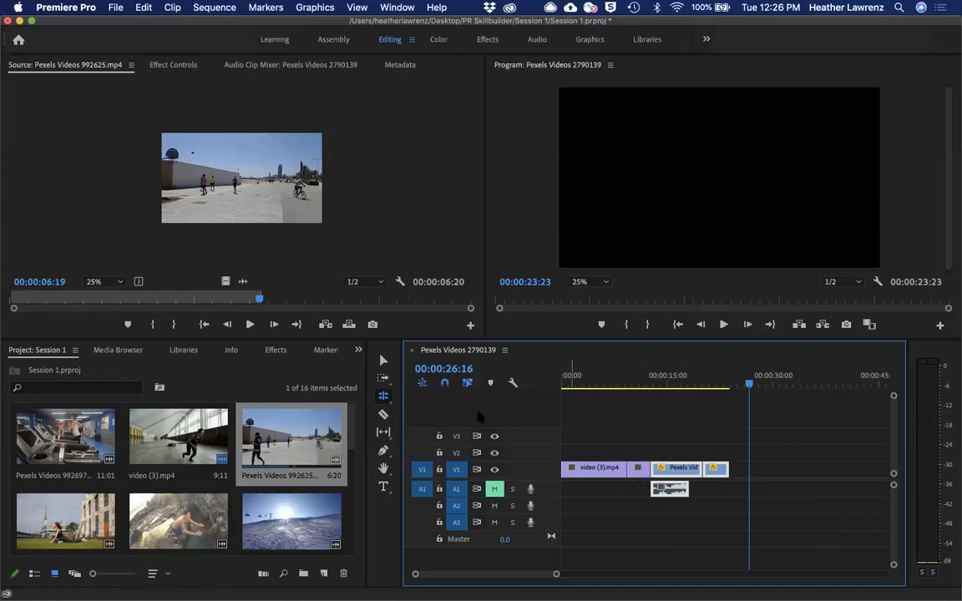
Step: Shorten the second clip with the Ripple Edit tool so the sequence ends at 00:00:22:10
{"action": "left_click", "coordinate": [383, 396]}
{"action": "left_click", "coordinate": [442, 395]}
{"action": "left_click_drag", "start_coordinate": [626, 466], "coordinate": [616, 466]}
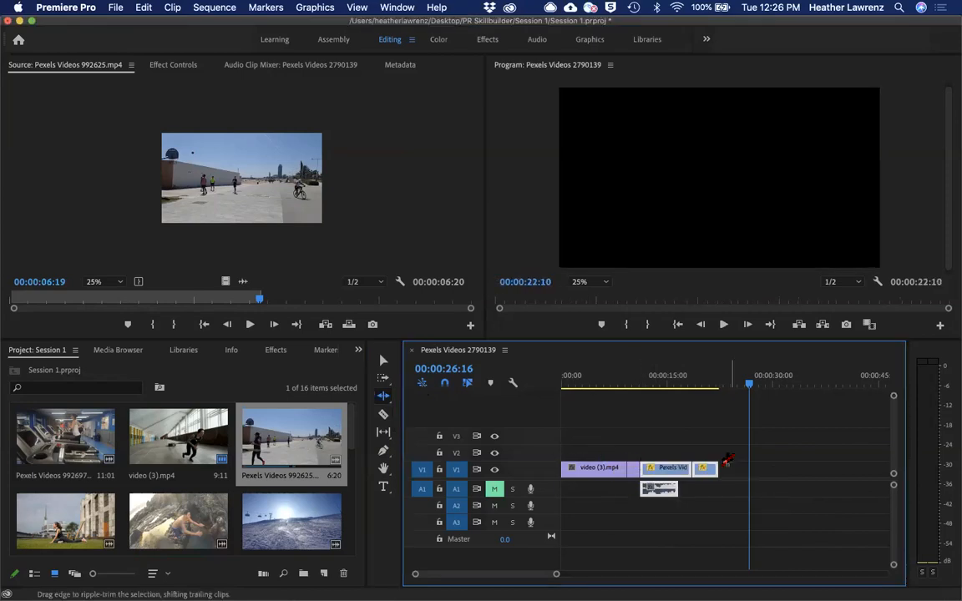
Step: Try to speed up the third clip with the Rate Stretch tool, and move the playhead to 00:00:17:20
{"action": "left_click", "coordinate": [384, 396]}
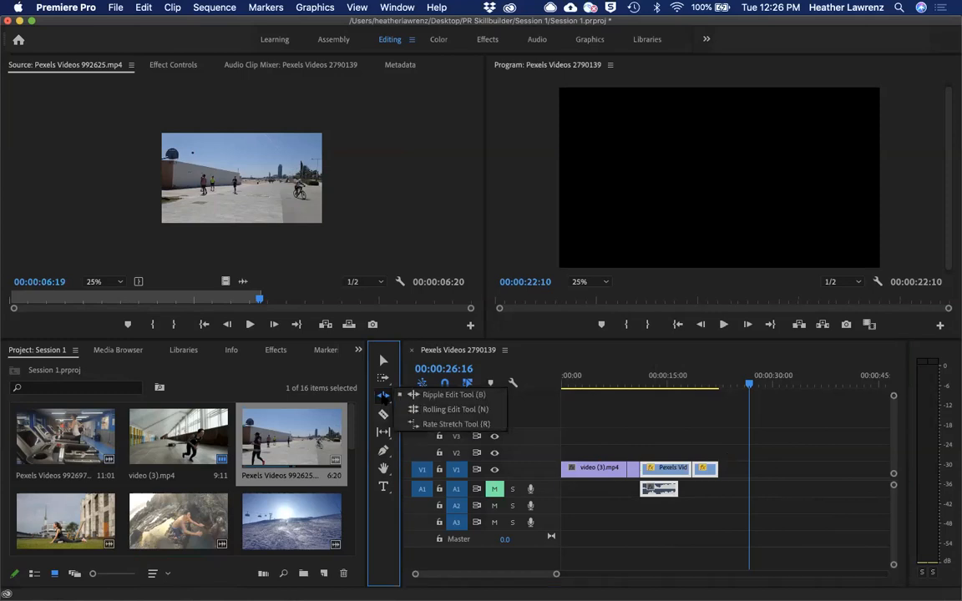
{"action": "left_click", "coordinate": [416, 424]}
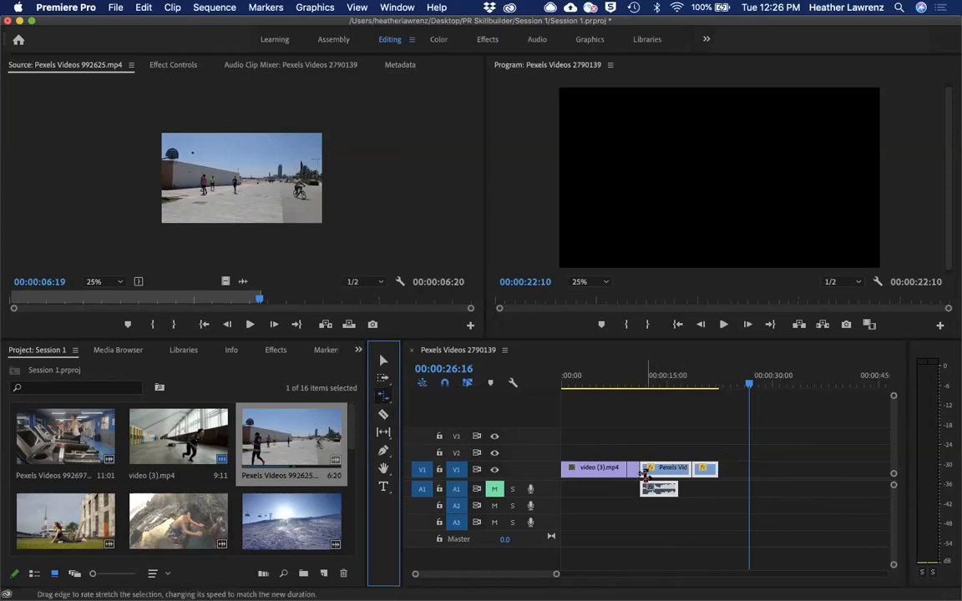
{"action": "left_click", "coordinate": [672, 467]}
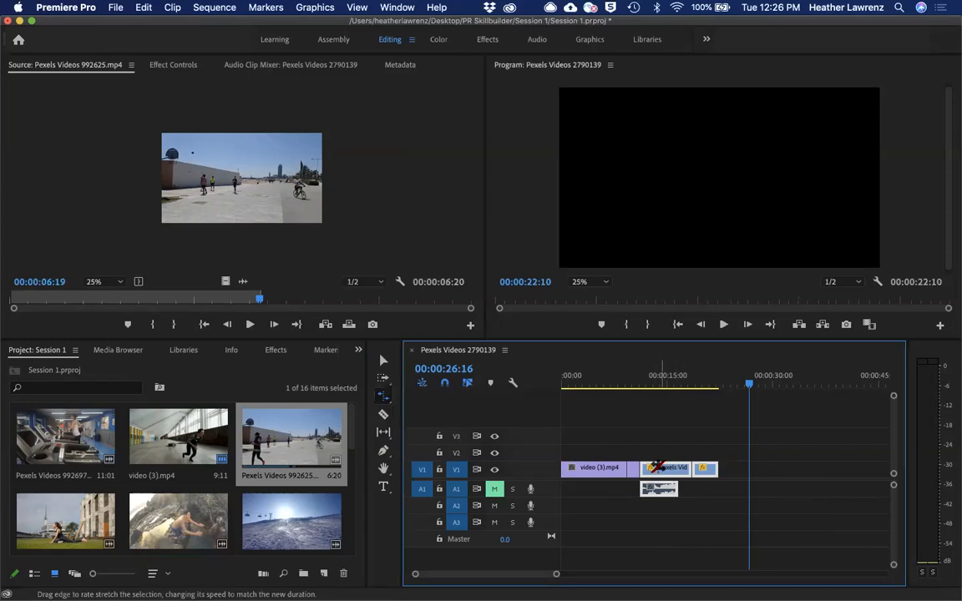
{"action": "left_click_drag", "start_coordinate": [690, 468], "coordinate": [658, 468]}
{"action": "left_click_drag", "start_coordinate": [749, 384], "coordinate": [688, 389]}
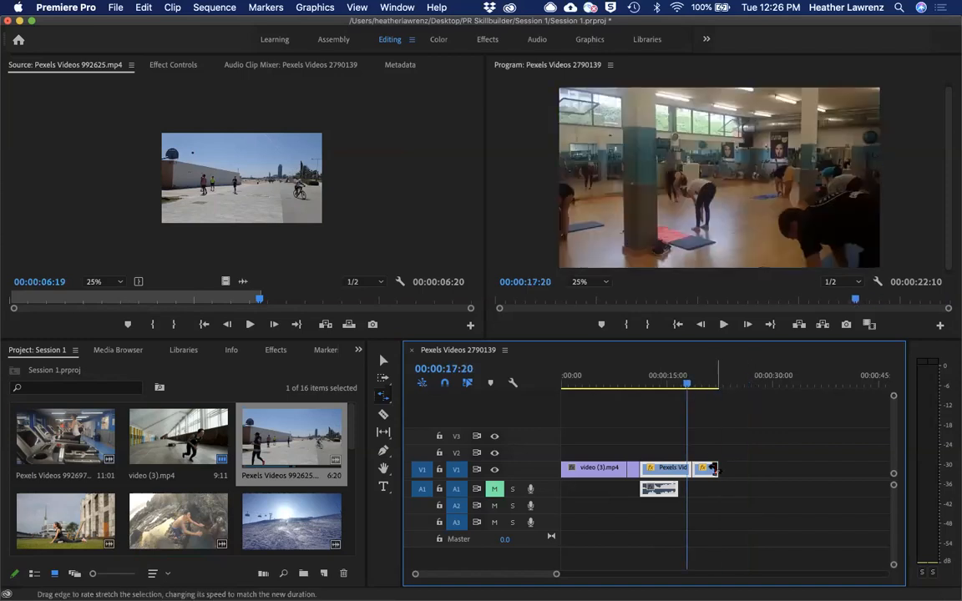
Step: Rate-stretch the last clip so the sequence ends at 00:00:21:02, try stretching the third clip, and undo the recent edits
{"action": "left_click_drag", "start_coordinate": [716, 469], "coordinate": [707, 471]}
{"action": "left_click", "coordinate": [702, 385]}
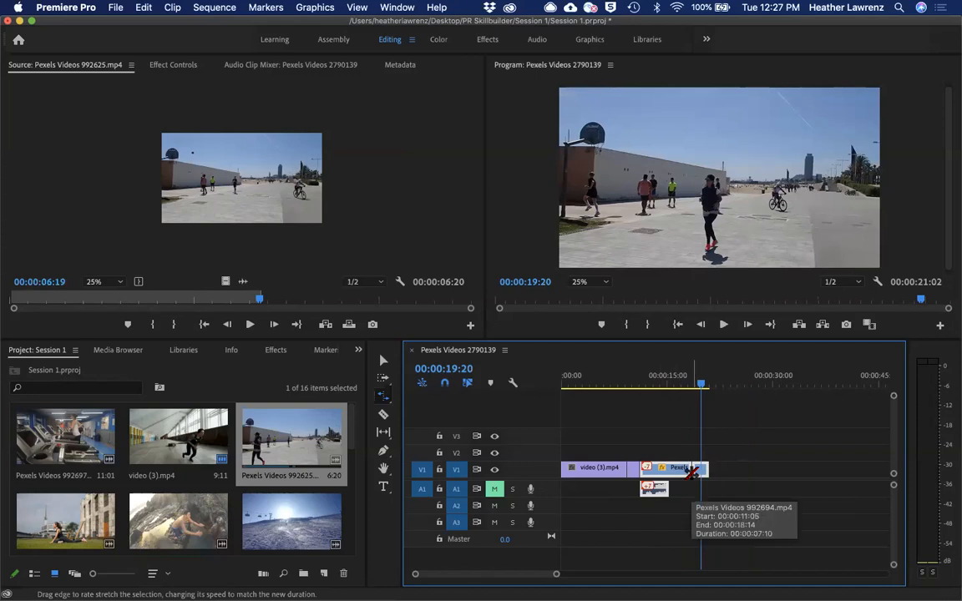
{"action": "left_click_drag", "start_coordinate": [690, 472], "coordinate": [700, 472]}
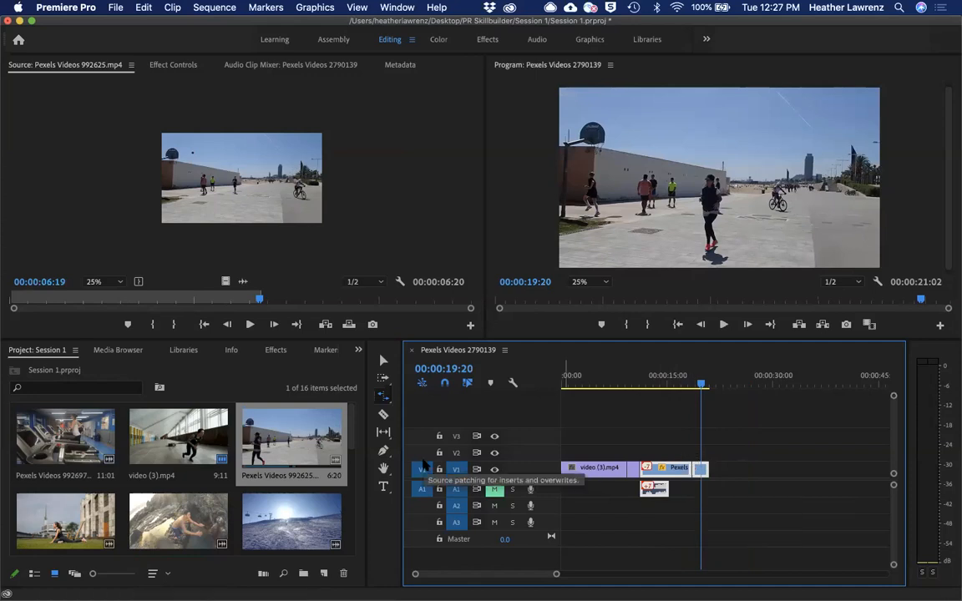
{"action": "key", "text": "super+z"}
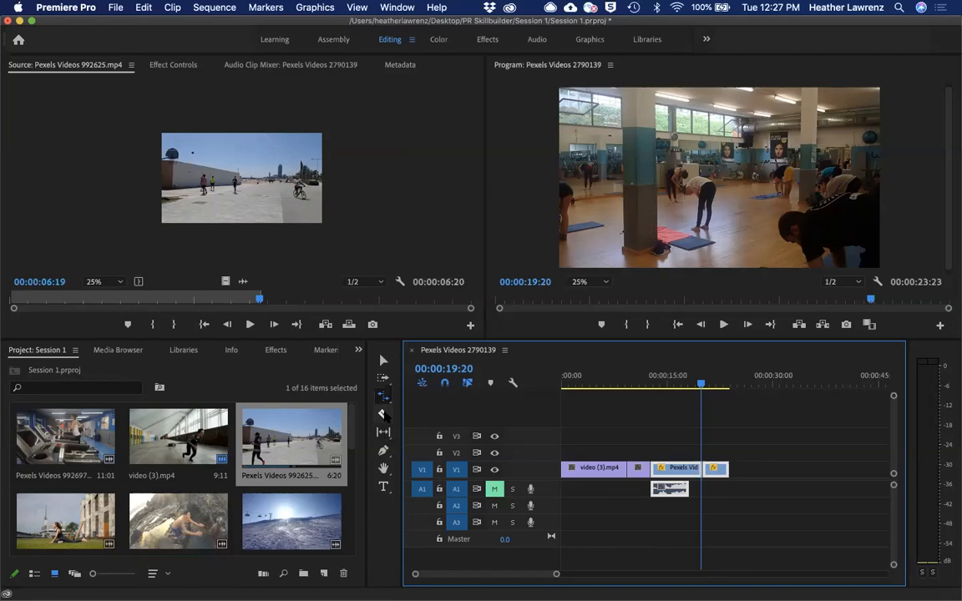
Step: Split the third clip at 00:00:15:01 with the Razor tool, return to the Selection tool and clear the selection
{"action": "left_click", "coordinate": [382, 414]}
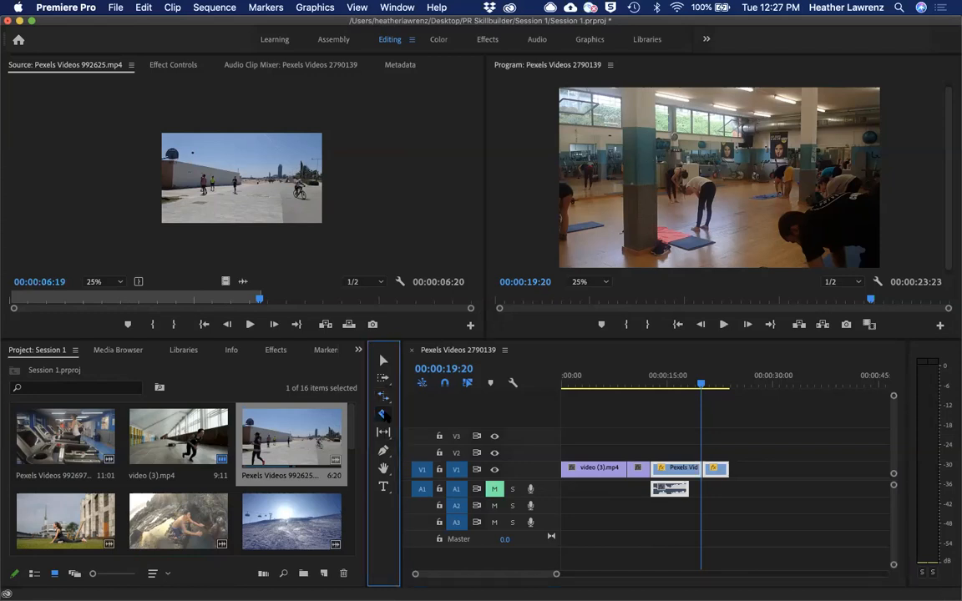
{"action": "left_click", "coordinate": [701, 385]}
{"action": "left_click_drag", "start_coordinate": [701, 385], "coordinate": [671, 389]}
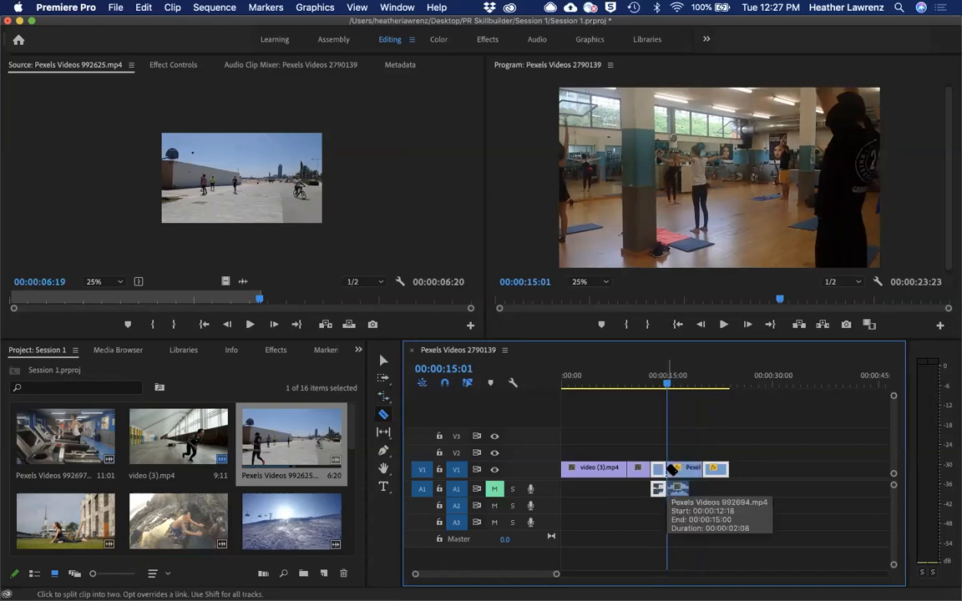
{"action": "left_click", "coordinate": [668, 470]}
{"action": "left_click", "coordinate": [383, 361]}
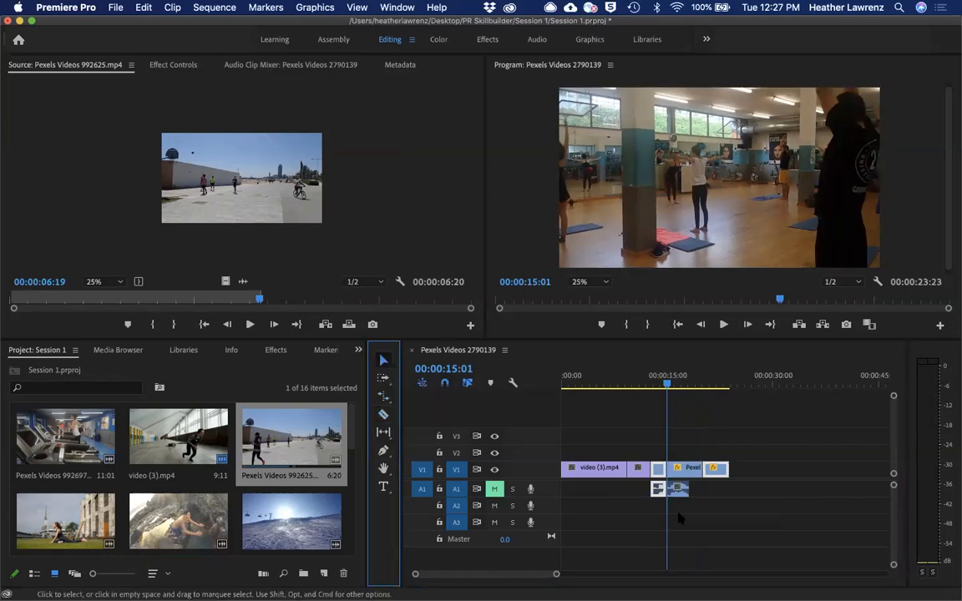
{"action": "left_click_drag", "start_coordinate": [721, 499], "coordinate": [671, 472]}
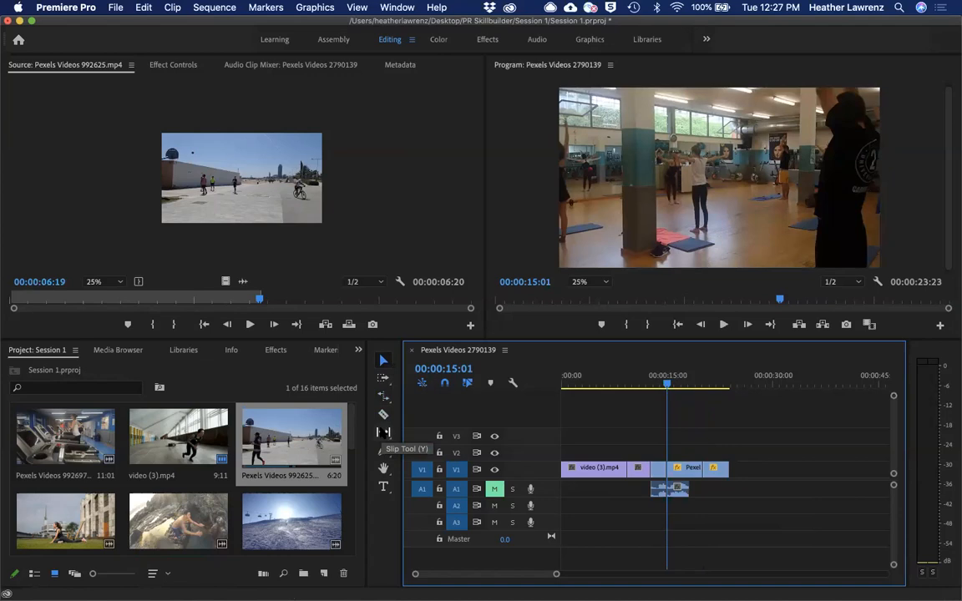
Step: Slip the footage inside video (3).mp4 by about +00:00:01:01 with the Slip tool
{"action": "left_click", "coordinate": [383, 432]}
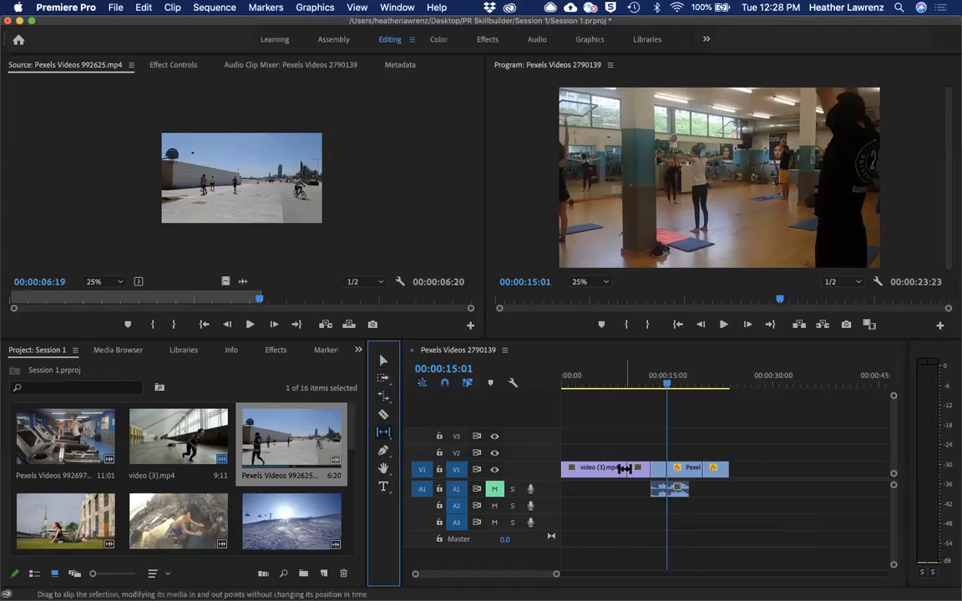
{"action": "left_click_drag", "start_coordinate": [625, 466], "coordinate": [633, 469]}
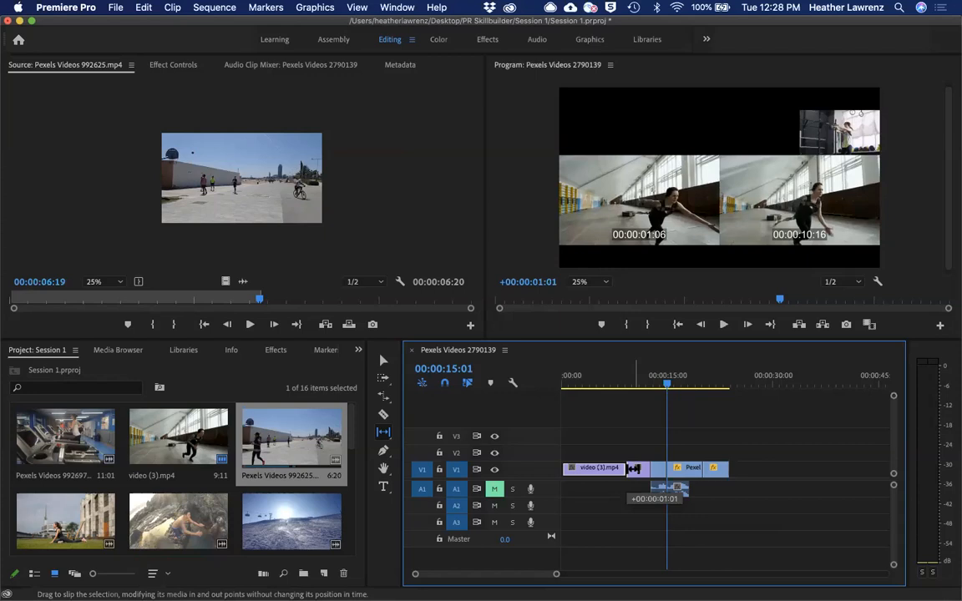
{"action": "left_click_drag", "start_coordinate": [633, 469], "coordinate": [633, 469]}
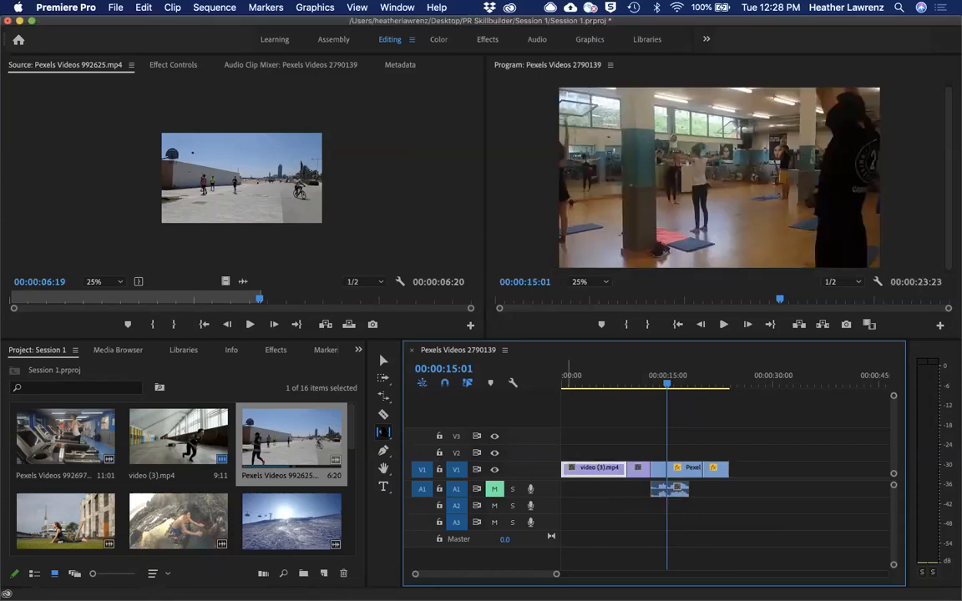
Step: Slide the first piece of the split clip later with the Slide tool, lengthening the clip before it and shortening the piece after it
{"action": "left_click_drag", "start_coordinate": [386, 434], "coordinate": [419, 449]}
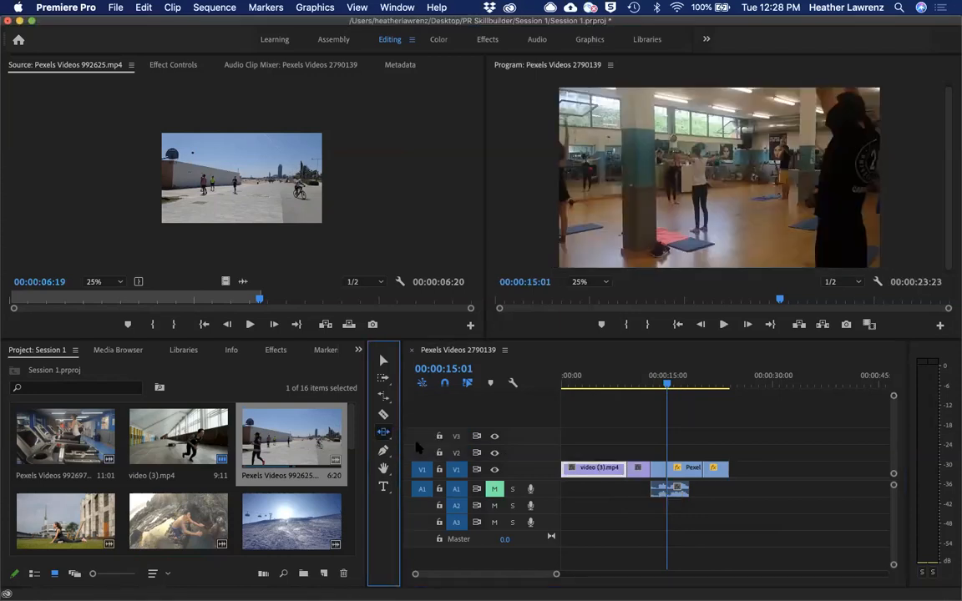
{"action": "left_click", "coordinate": [639, 469]}
{"action": "left_click_drag", "start_coordinate": [639, 468], "coordinate": [672, 472]}
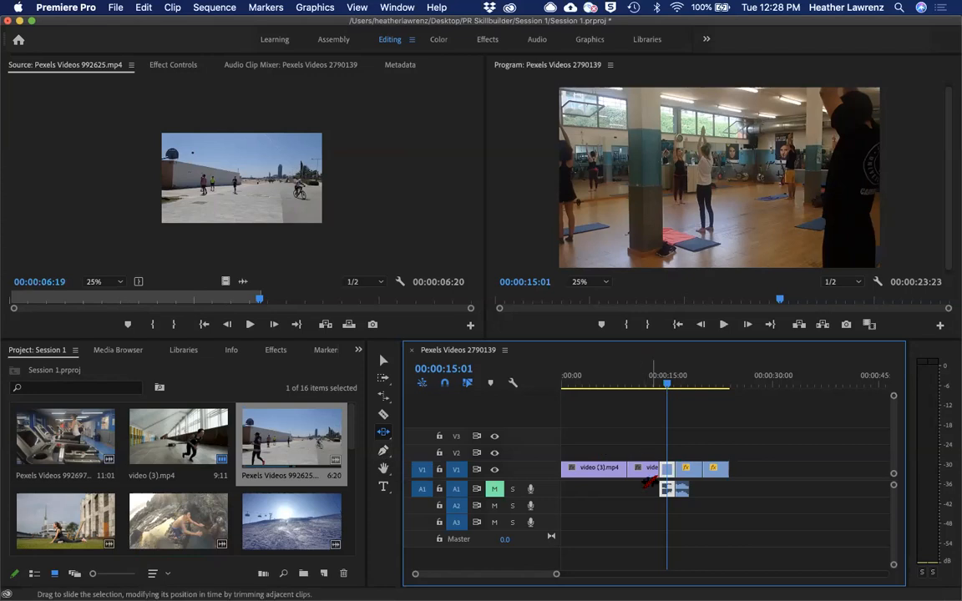
Step: Enlarge the Audio 1 track to show the split clip's waveform and volume line around 00:00:15:01
{"action": "left_click_drag", "start_coordinate": [471, 496], "coordinate": [473, 527]}
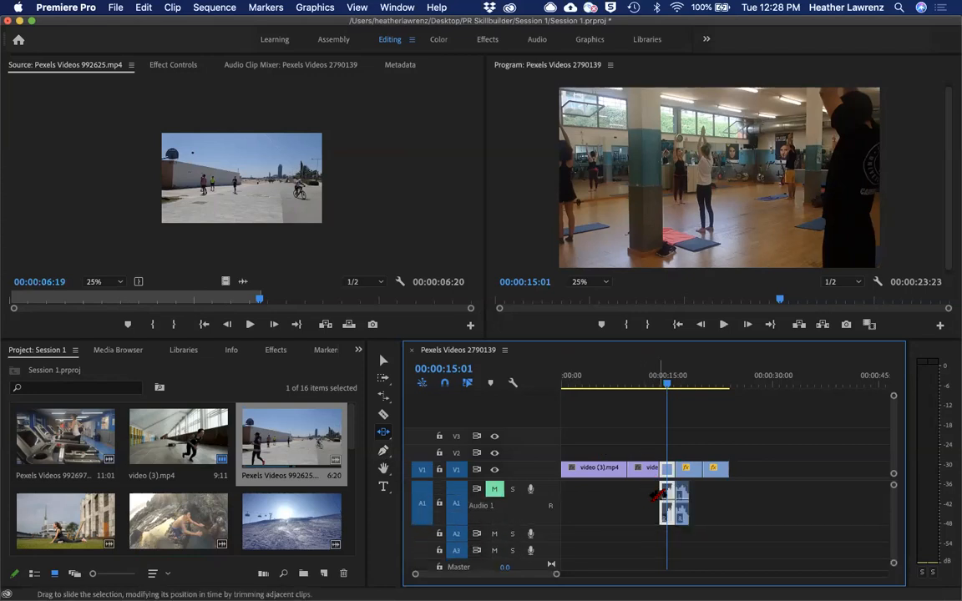
{"action": "key", "text": "v"}
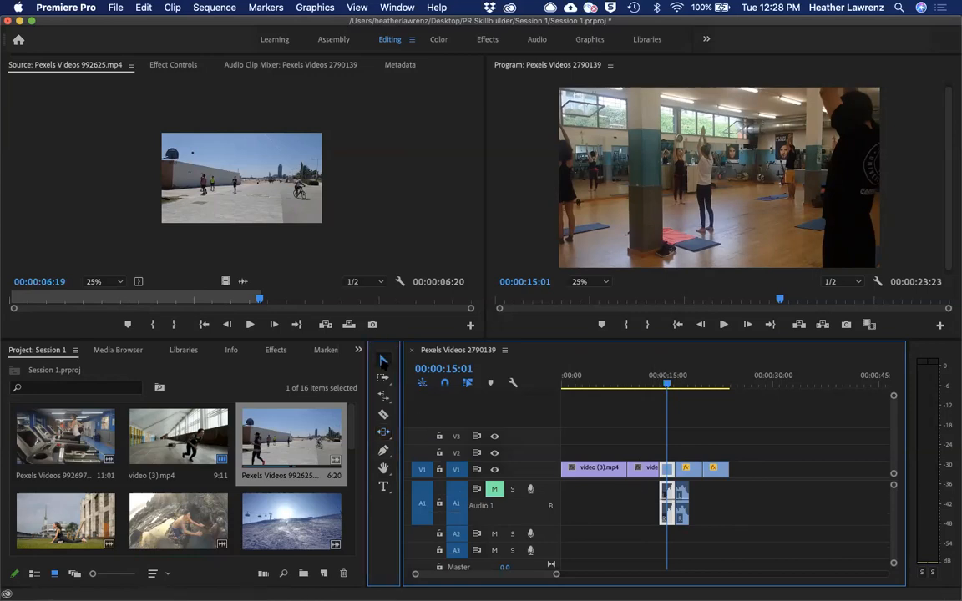
{"action": "scroll", "coordinate": [672, 503], "scroll_direction": "up", "scroll_amount": 6}
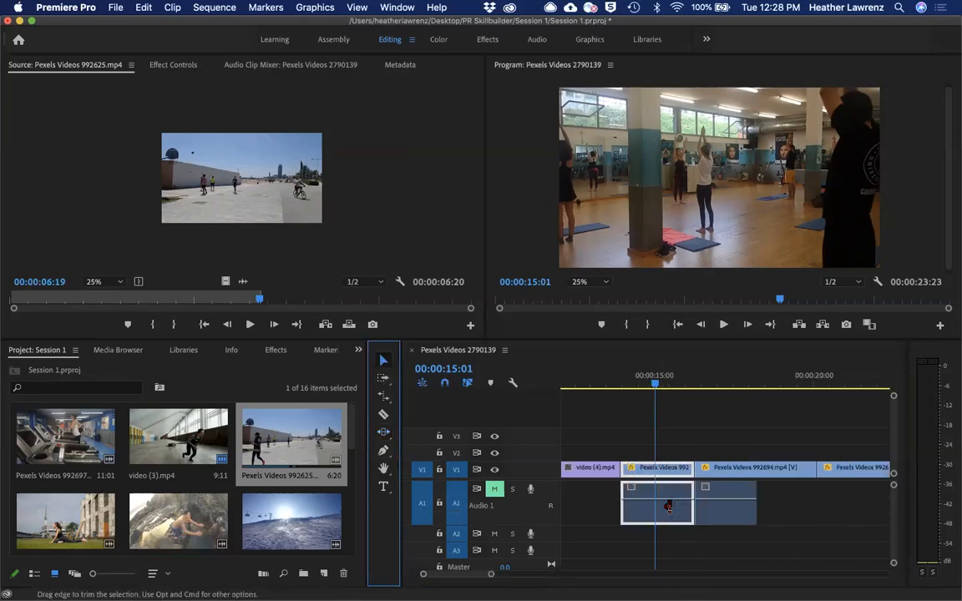
{"action": "scroll", "coordinate": [668, 507], "scroll_direction": "down", "scroll_amount": 1}
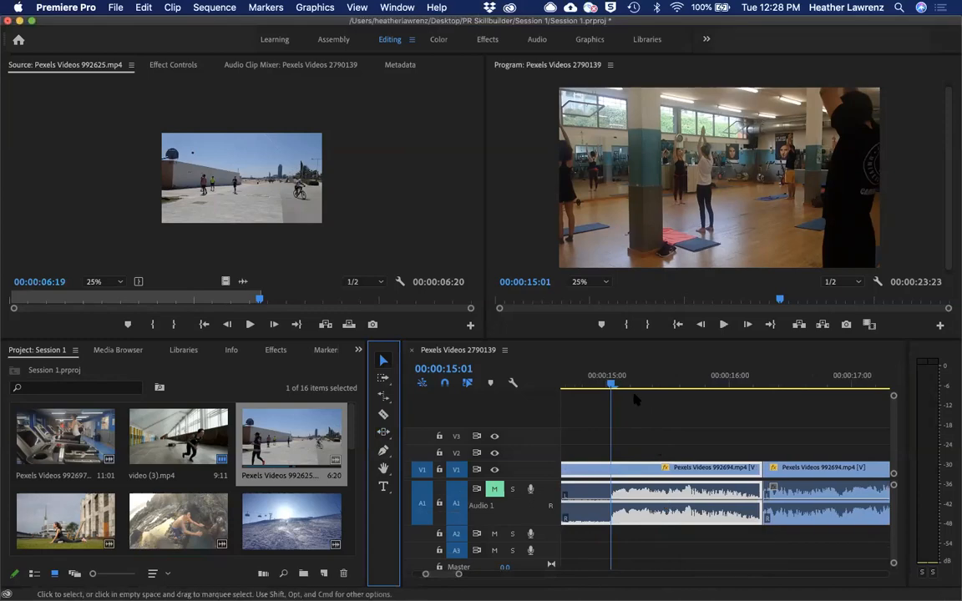
{"action": "left_click_drag", "start_coordinate": [606, 504], "coordinate": [605, 506]}
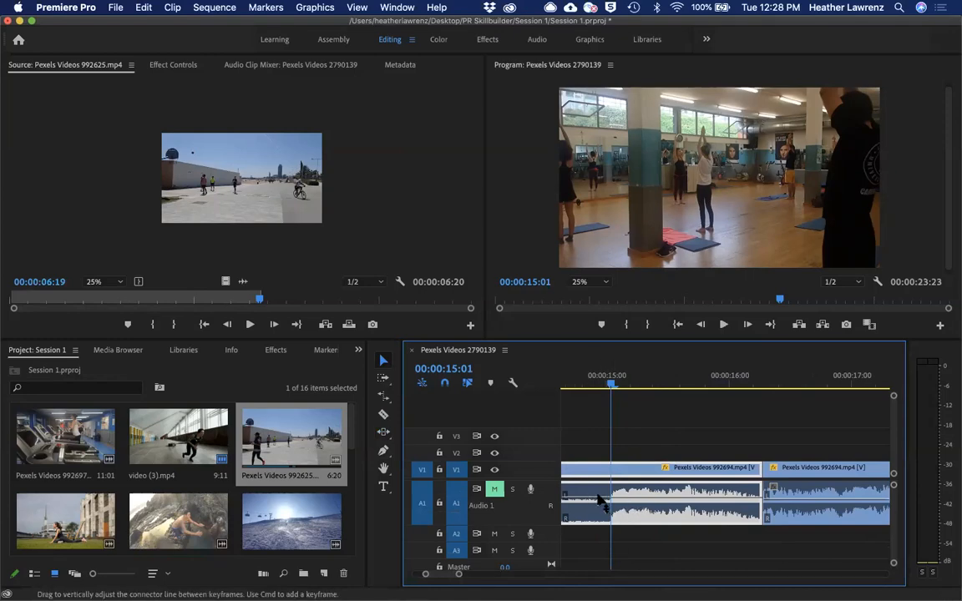
Step: Add two volume keyframes near 00:00:15:01 on the selected audio clip with the Pen tool, and lower the second one slightly
{"action": "left_click", "coordinate": [383, 452]}
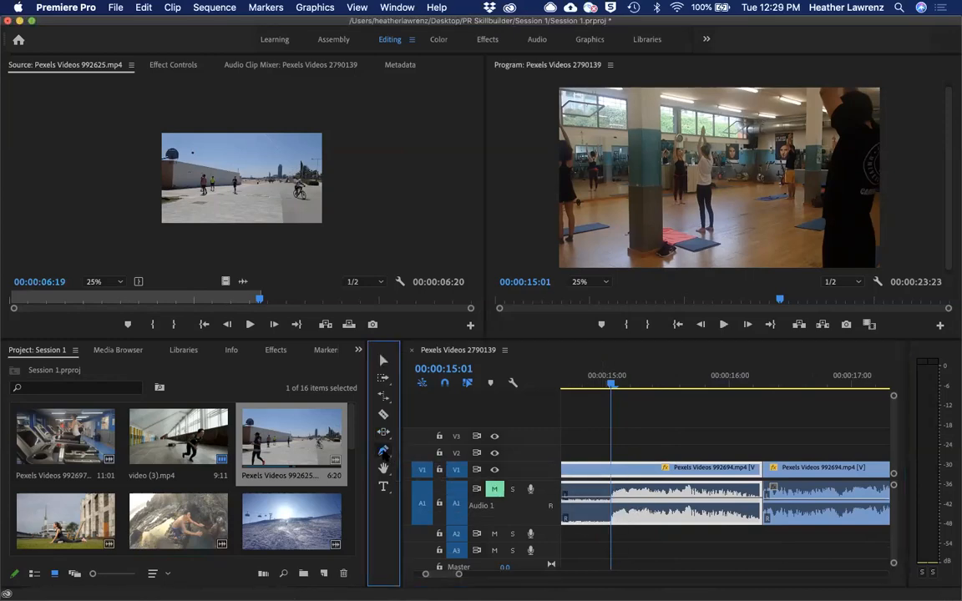
{"action": "left_click", "coordinate": [592, 498]}
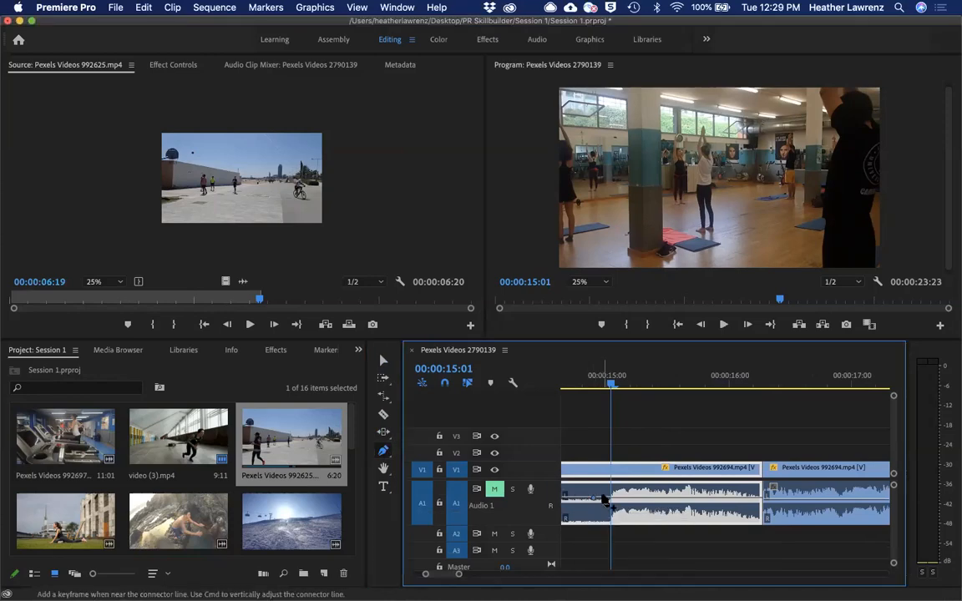
{"action": "left_click", "coordinate": [611, 498]}
{"action": "left_click_drag", "start_coordinate": [613, 498], "coordinate": [612, 500]}
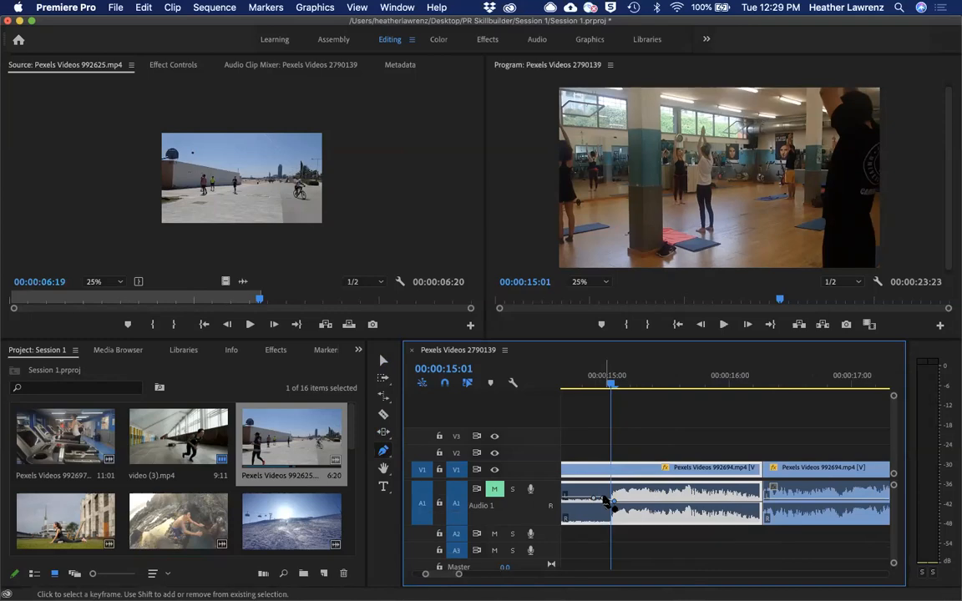
{"action": "left_click", "coordinate": [383, 451]}
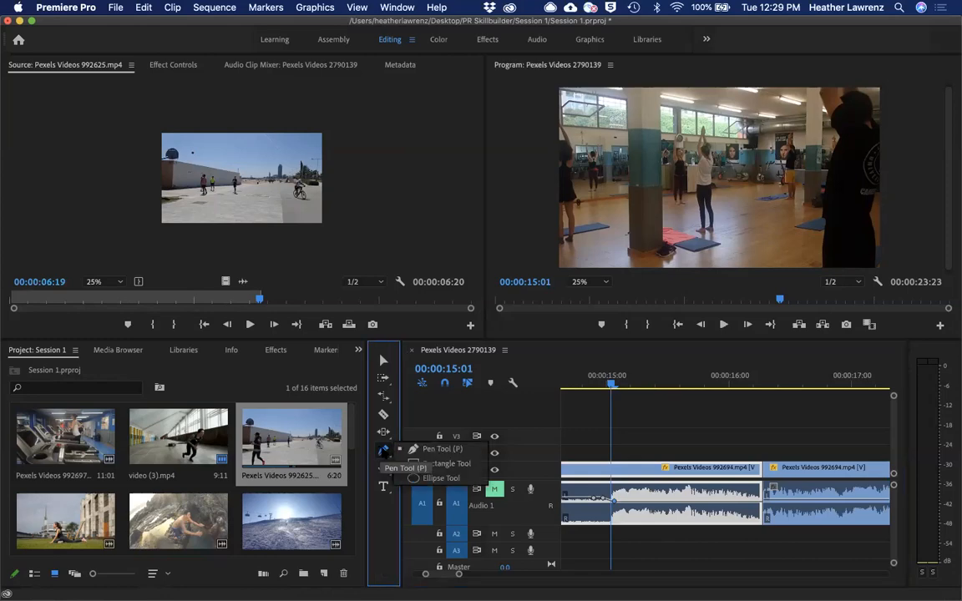
{"action": "left_click", "coordinate": [384, 452]}
{"action": "left_click", "coordinate": [384, 451]}
{"action": "left_click", "coordinate": [384, 453]}
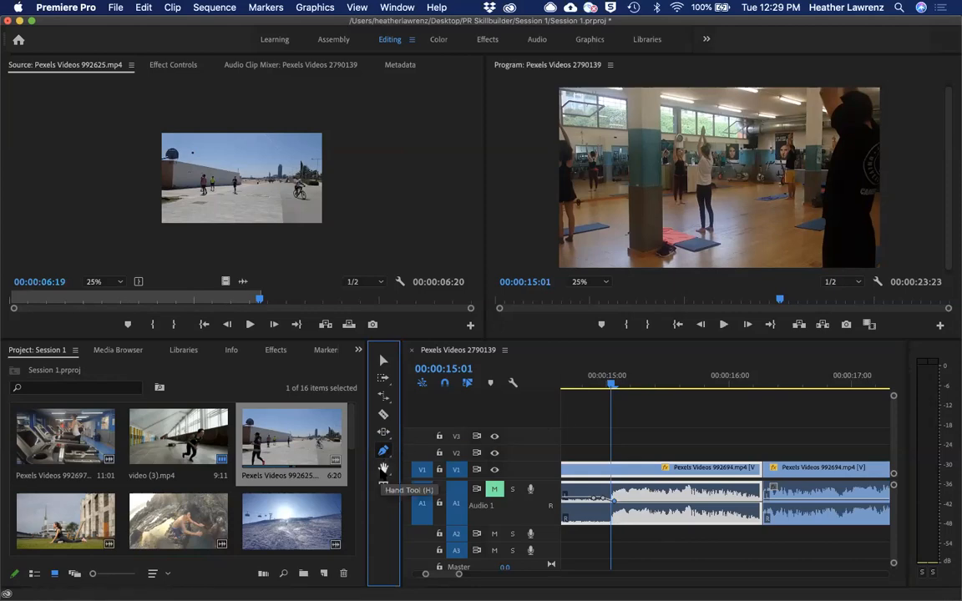
Step: Pan the timeline to the second piece of the split clip with the Hand tool
{"action": "left_click", "coordinate": [383, 470]}
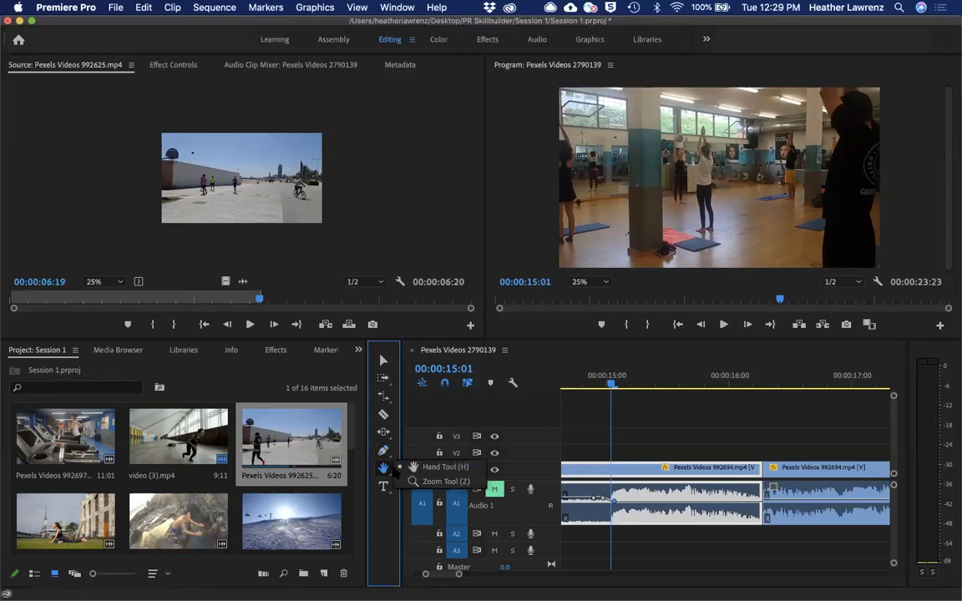
{"action": "left_click_drag", "start_coordinate": [679, 467], "coordinate": [526, 468]}
{"action": "left_click_drag", "start_coordinate": [764, 468], "coordinate": [694, 476]}
Step: Enlarge the Video 1 track to show clip thumbnails across the whole sequence
{"action": "left_click_drag", "start_coordinate": [563, 480], "coordinate": [563, 493]}
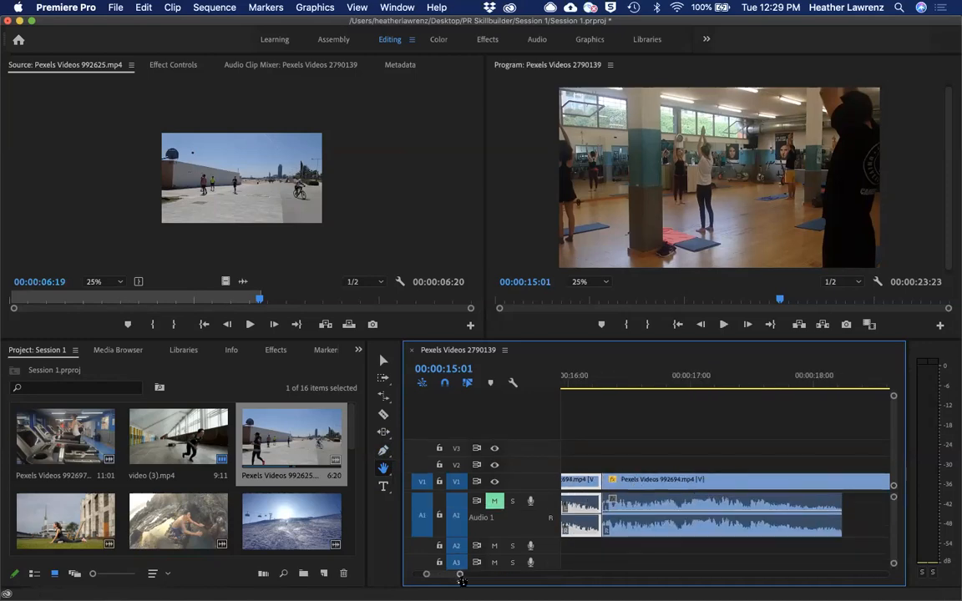
{"action": "left_click_drag", "start_coordinate": [459, 578], "coordinate": [540, 575]}
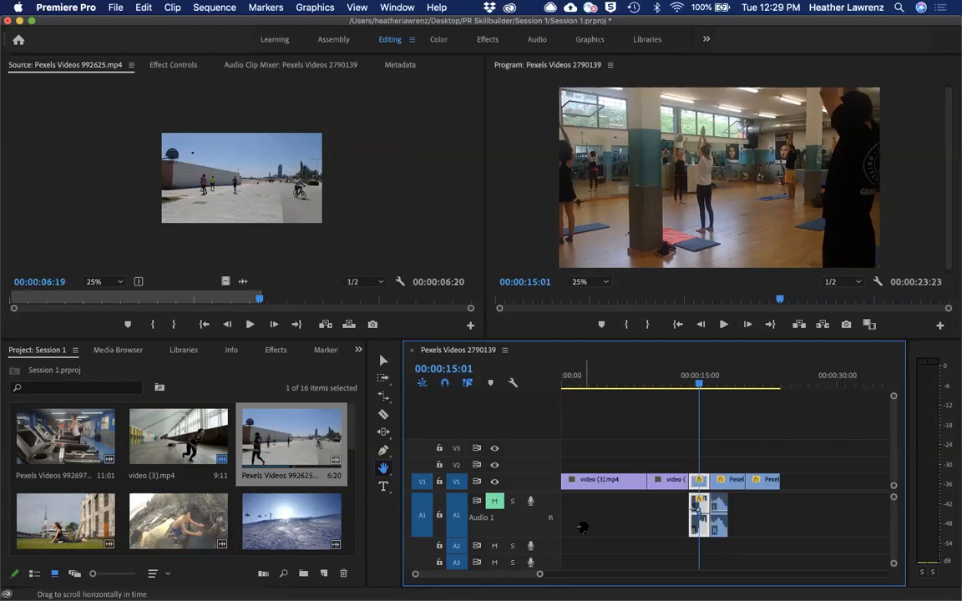
{"action": "left_click_drag", "start_coordinate": [540, 477], "coordinate": [539, 456]}
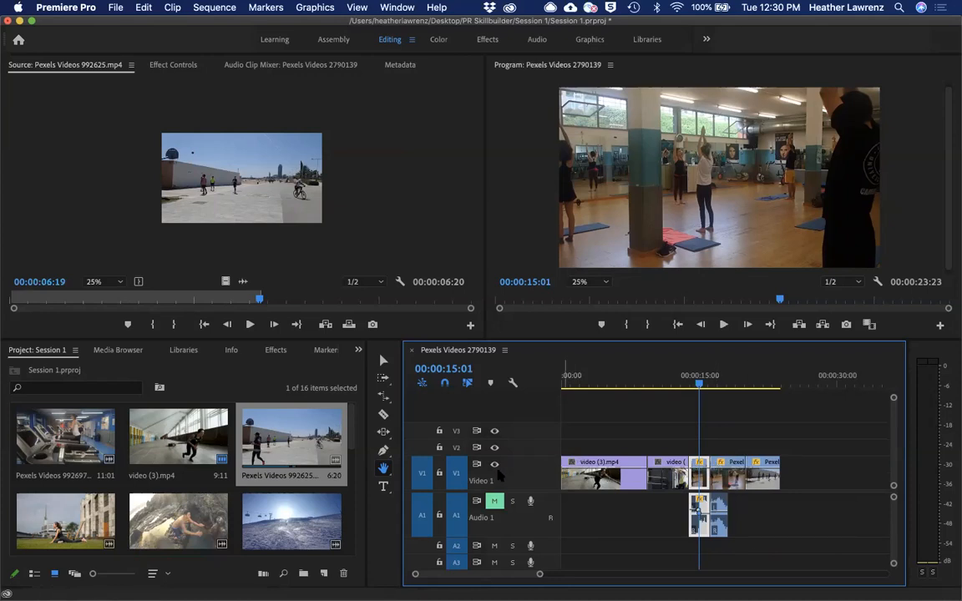
Step: Try selecting the Type tool, move the playhead to 00:00:00:00 and switch back to the Selection tool
{"action": "left_click", "coordinate": [382, 487]}
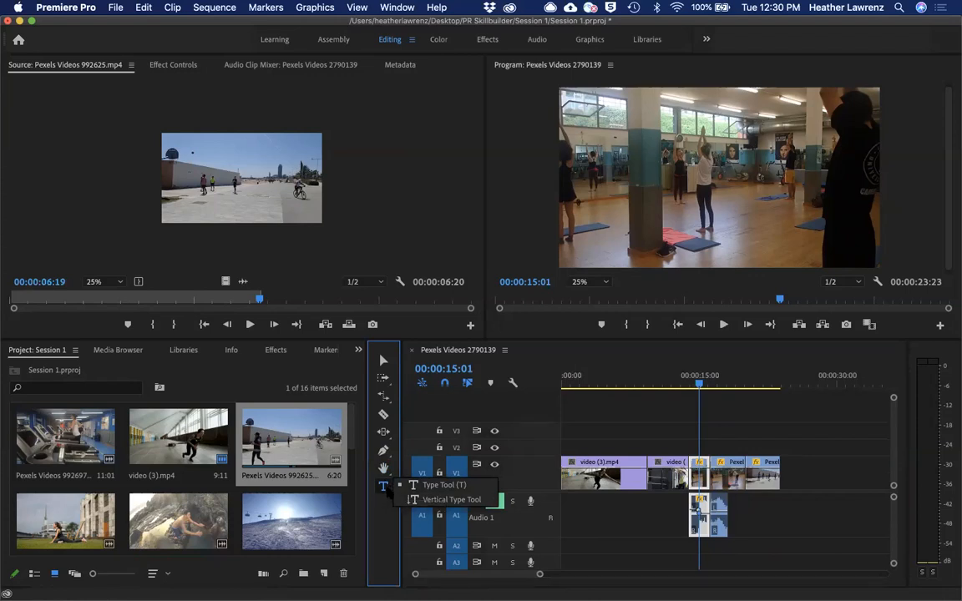
{"action": "left_click", "coordinate": [385, 491]}
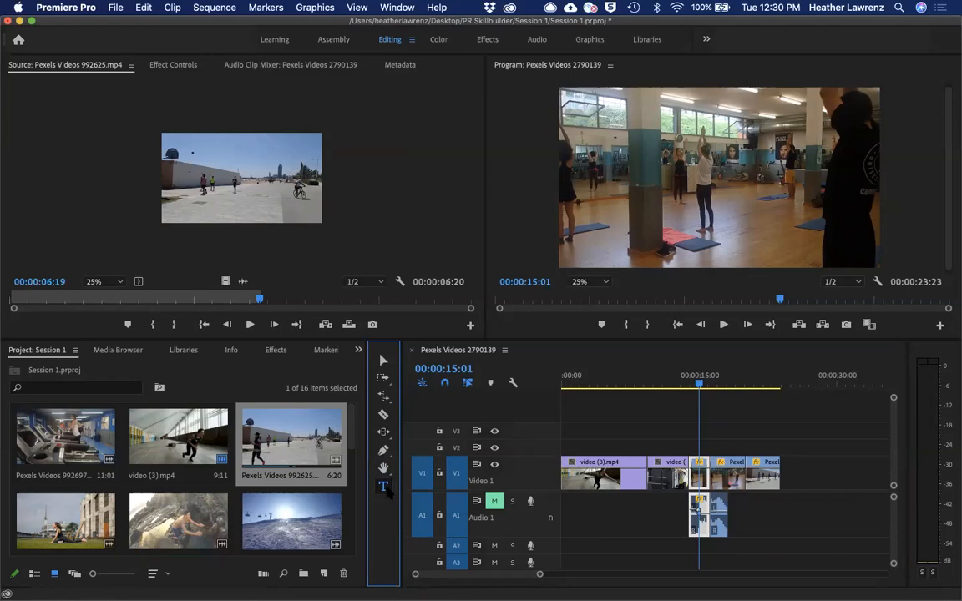
{"action": "left_click_drag", "start_coordinate": [699, 385], "coordinate": [553, 403]}
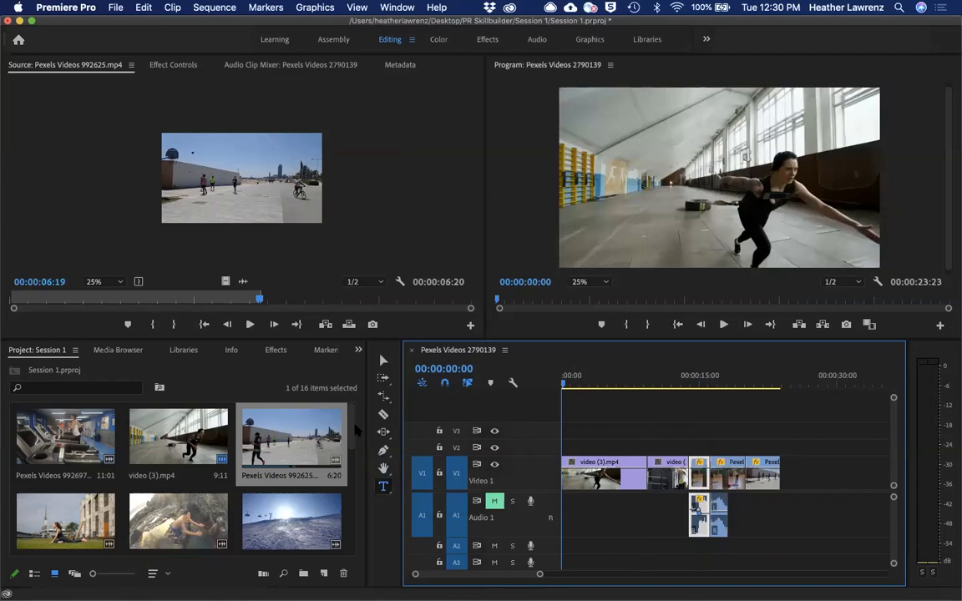
{"action": "left_click", "coordinate": [383, 360]}
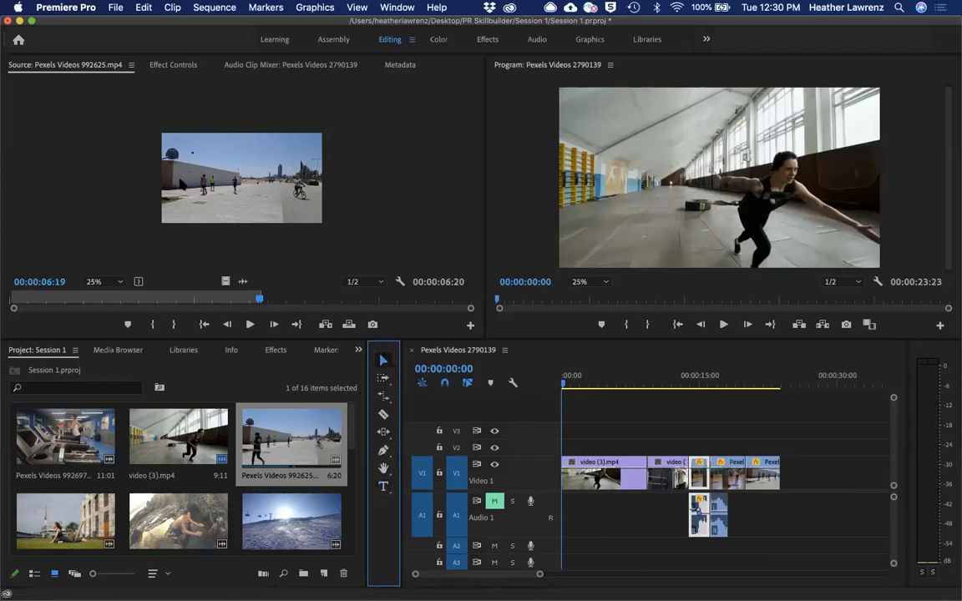
{"action": "left_click", "coordinate": [539, 355]}
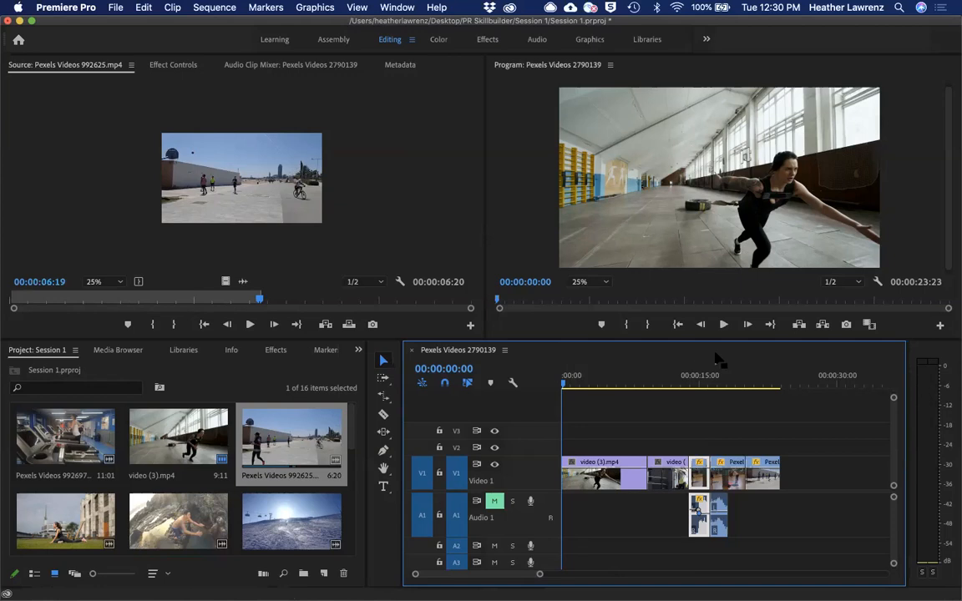
Step: Open the media export settings for the sequence and reposition the settings window
{"action": "left_click", "coordinate": [116, 8]}
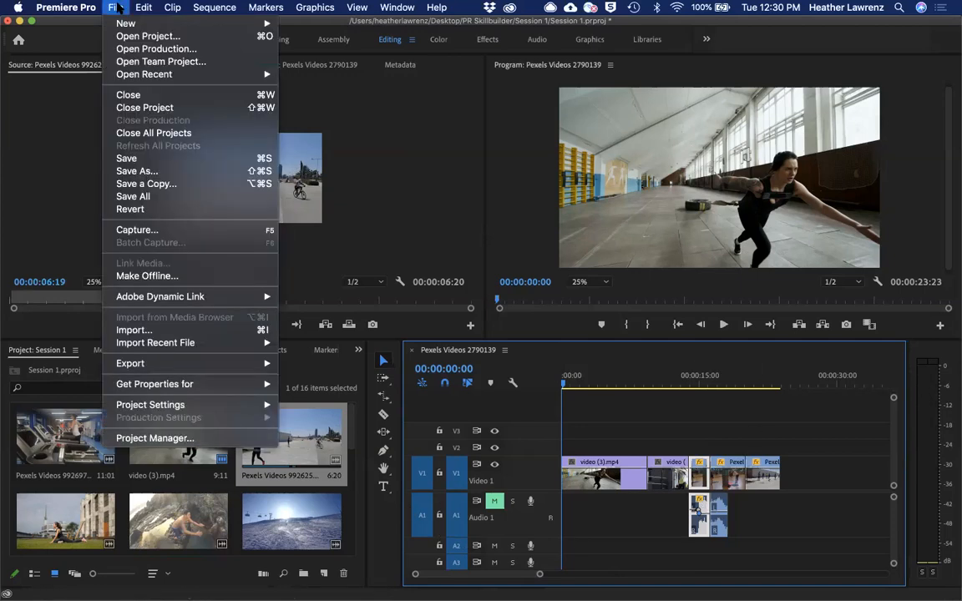
{"action": "mouse_move", "coordinate": [238, 365]}
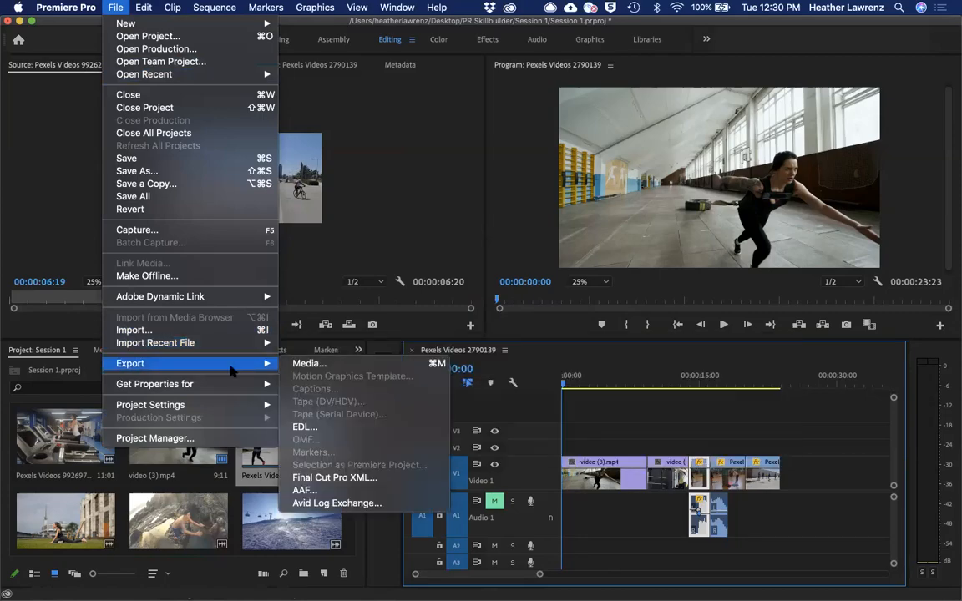
{"action": "left_click", "coordinate": [314, 366]}
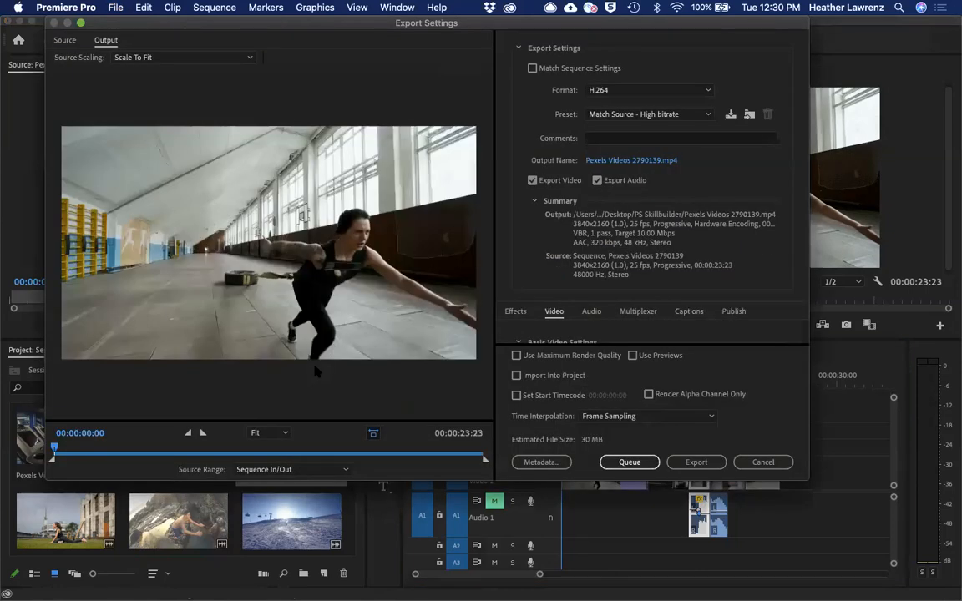
{"action": "left_click_drag", "start_coordinate": [643, 28], "coordinate": [657, 122]}
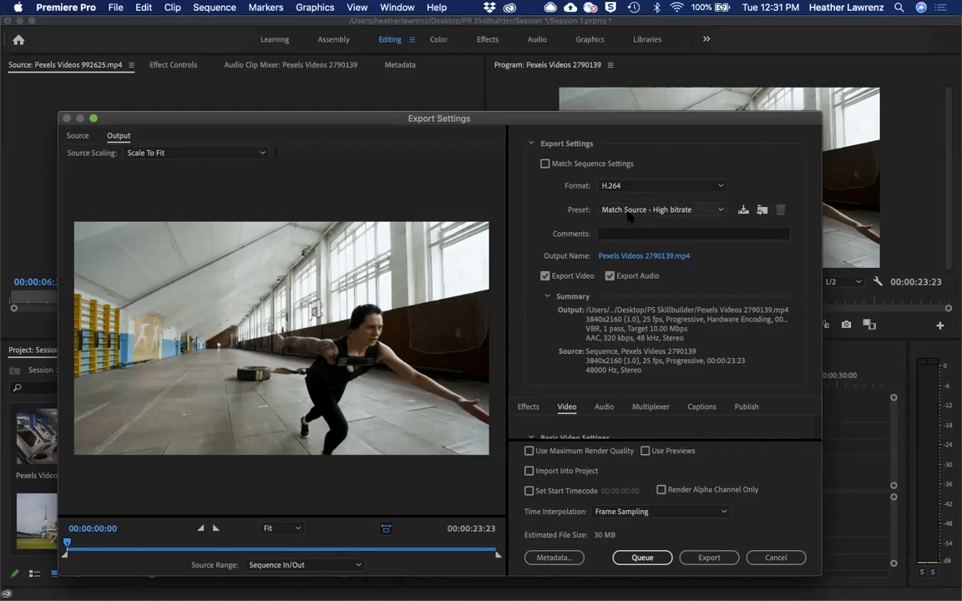
Step: Make the export settings window smaller and choose the YouTube 1080p Full HD preset for the H.264 export
{"action": "left_click", "coordinate": [627, 210]}
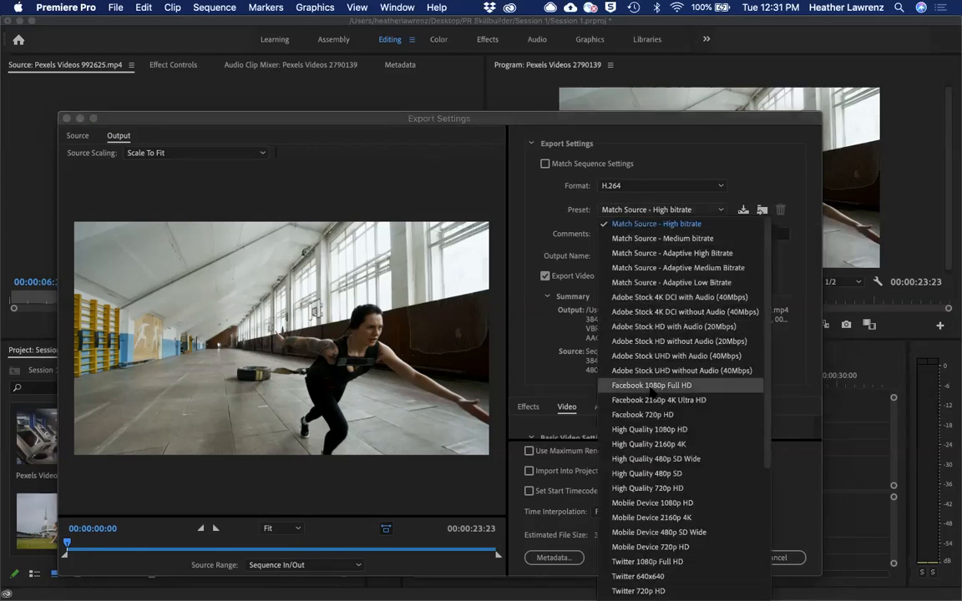
{"action": "scroll", "coordinate": [652, 388], "scroll_direction": "down", "scroll_amount": 5}
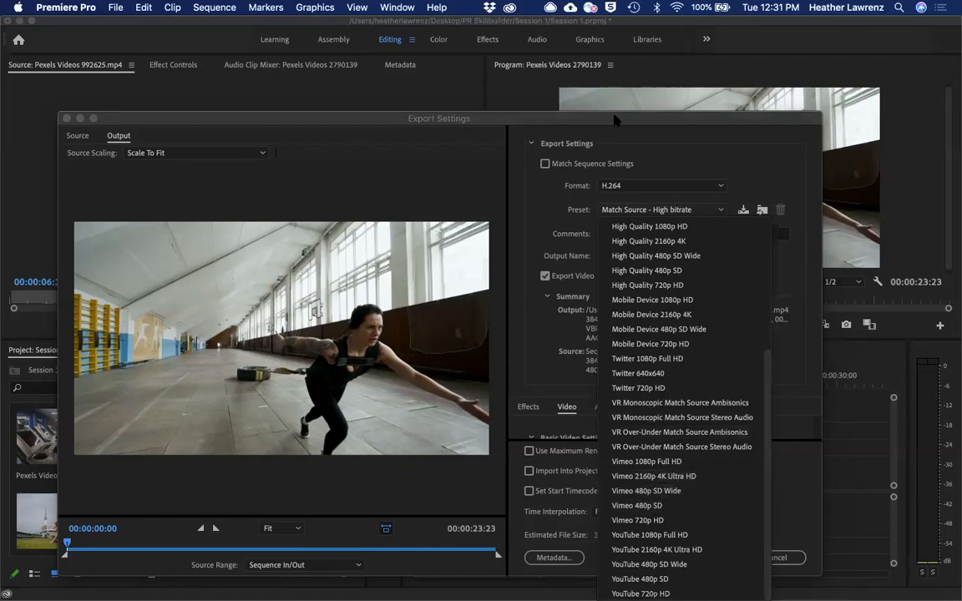
{"action": "left_click_drag", "start_coordinate": [614, 121], "coordinate": [611, 26]}
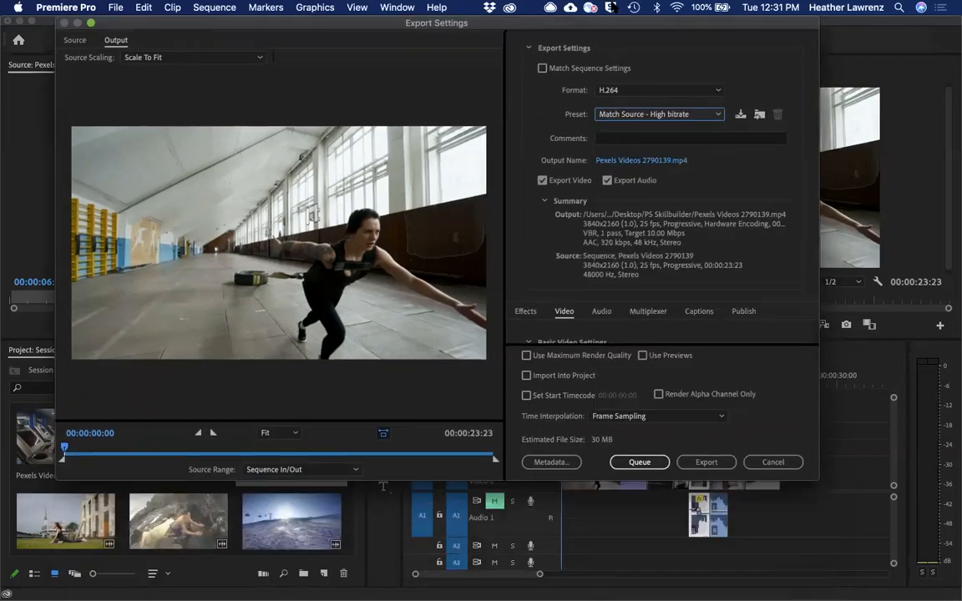
{"action": "left_click", "coordinate": [662, 115]}
{"action": "scroll", "coordinate": [678, 493], "scroll_direction": "down", "scroll_amount": 3}
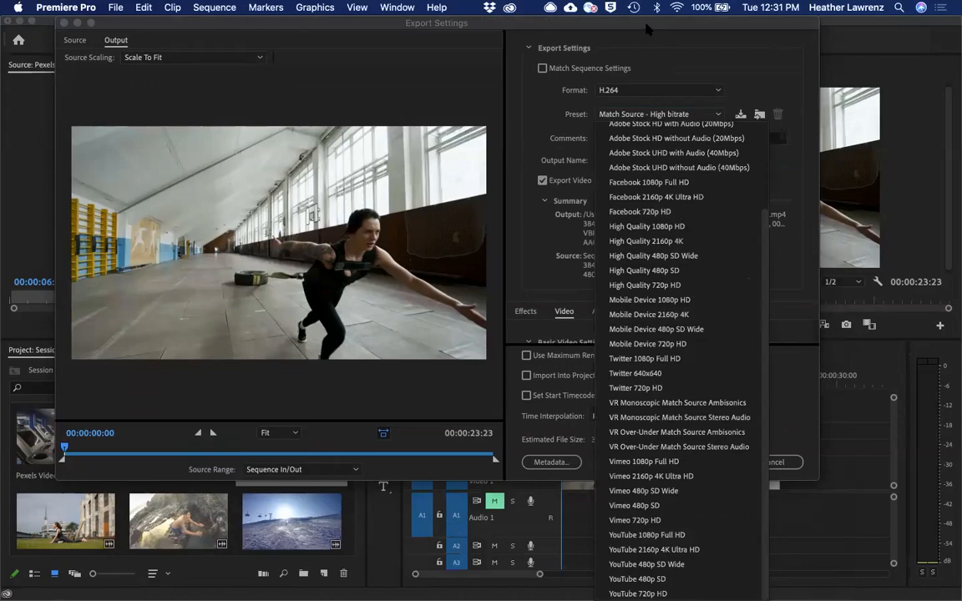
{"action": "left_click_drag", "start_coordinate": [649, 28], "coordinate": [623, 27]}
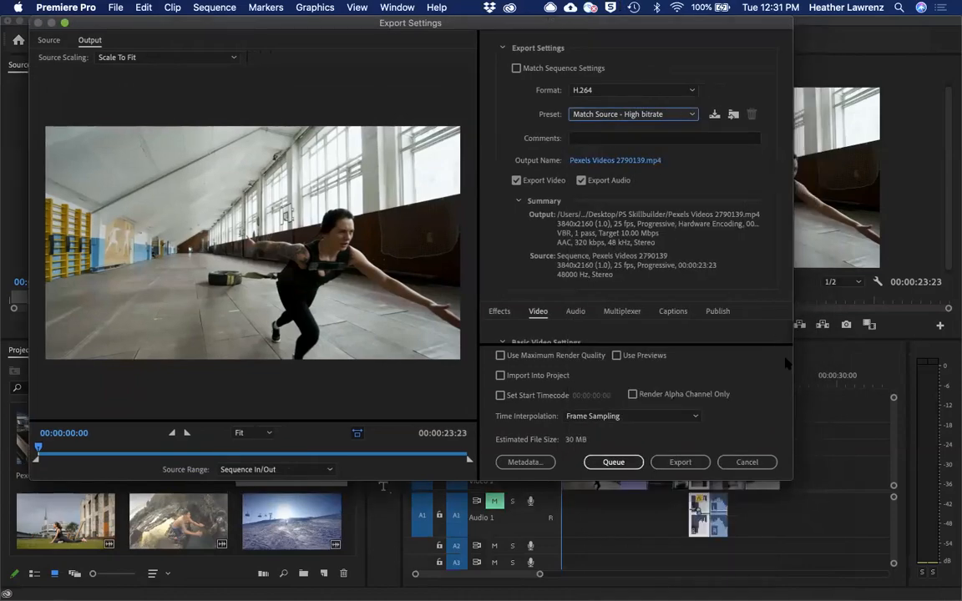
{"action": "left_click_drag", "start_coordinate": [792, 479], "coordinate": [712, 395]}
{"action": "left_click", "coordinate": [543, 114]}
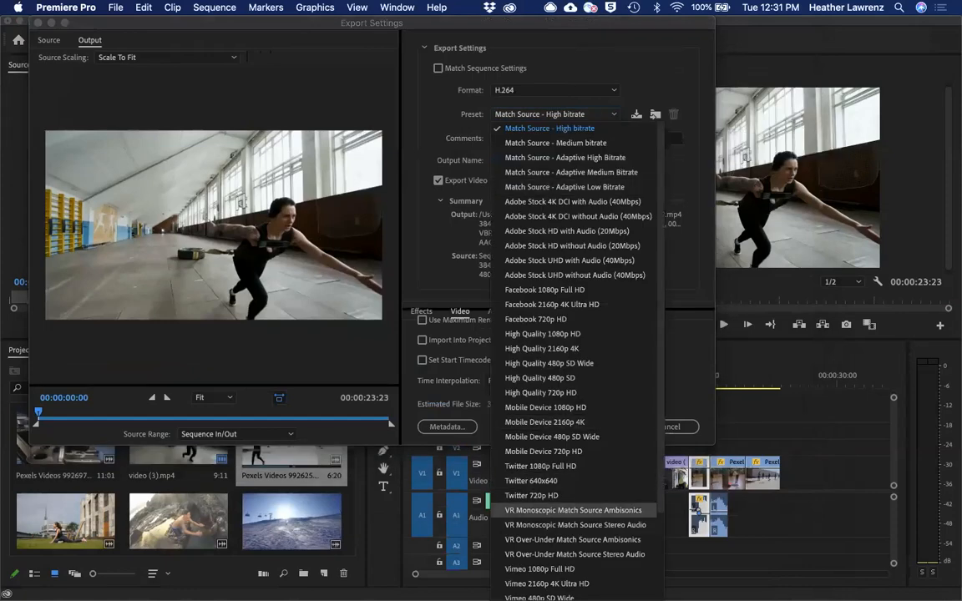
{"action": "scroll", "coordinate": [584, 472], "scroll_direction": "down", "scroll_amount": 3}
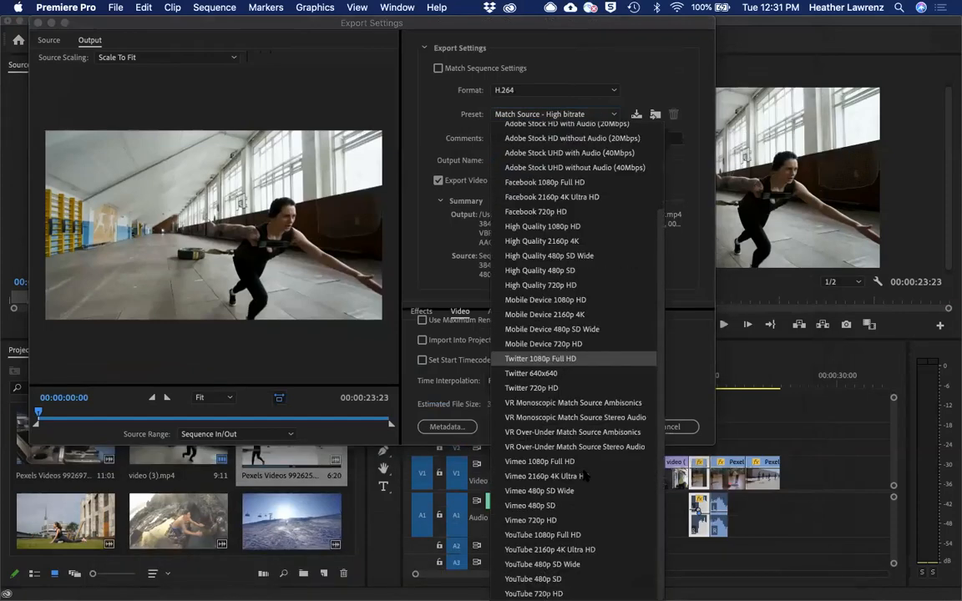
{"action": "left_click", "coordinate": [576, 534]}
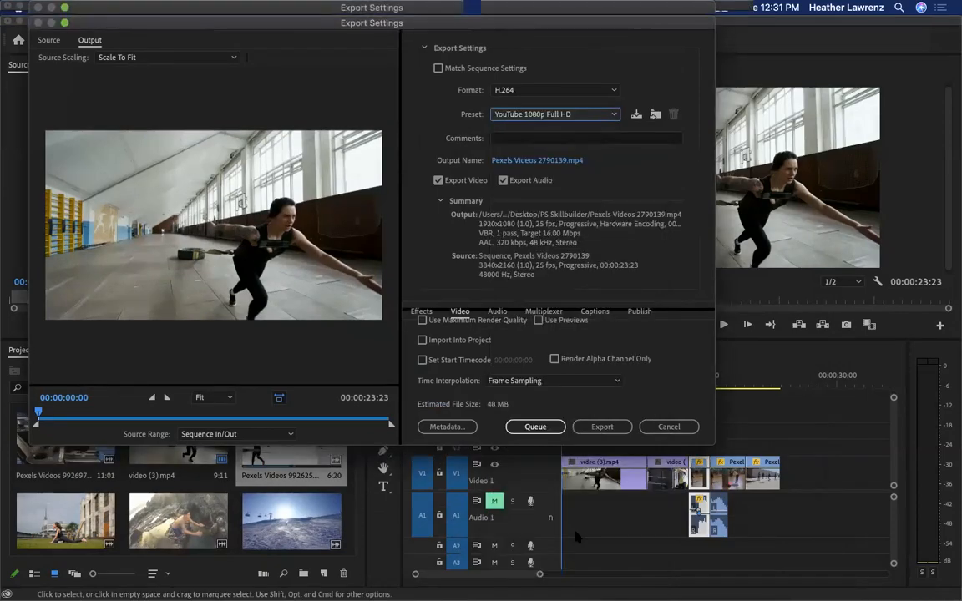
Step: Name the output file Session 1 export, save it to the Session 1 folder inside PR Skillbuilder, and export the video
{"action": "left_click", "coordinate": [564, 163]}
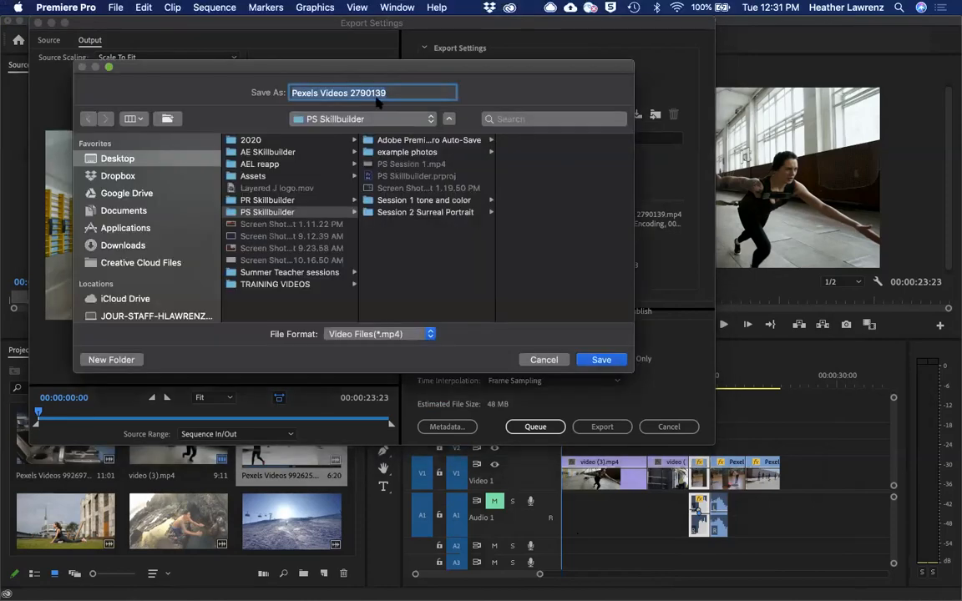
{"action": "type", "text": "Session 1 export"}
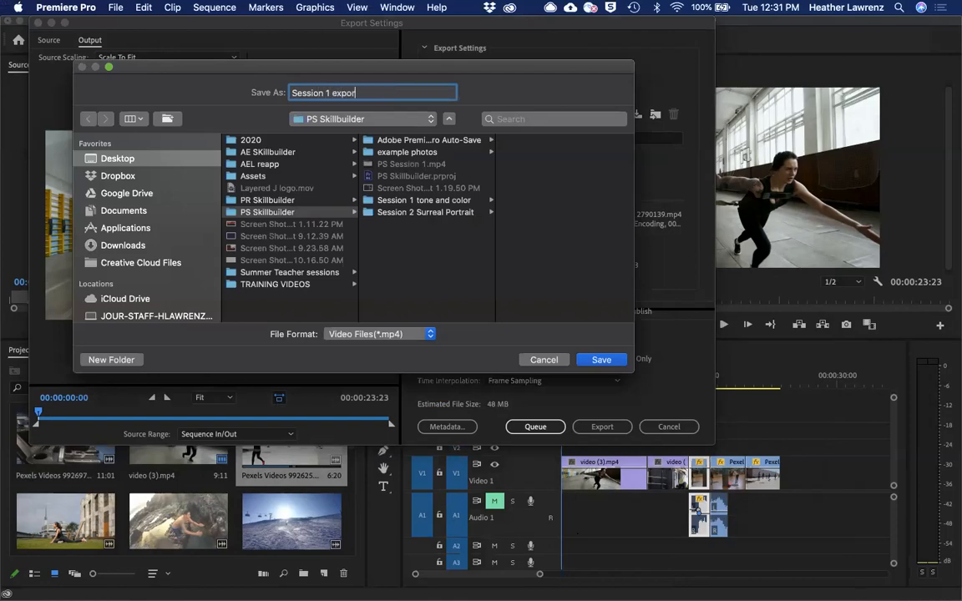
{"action": "left_click", "coordinate": [267, 201]}
{"action": "left_click", "coordinate": [412, 138]}
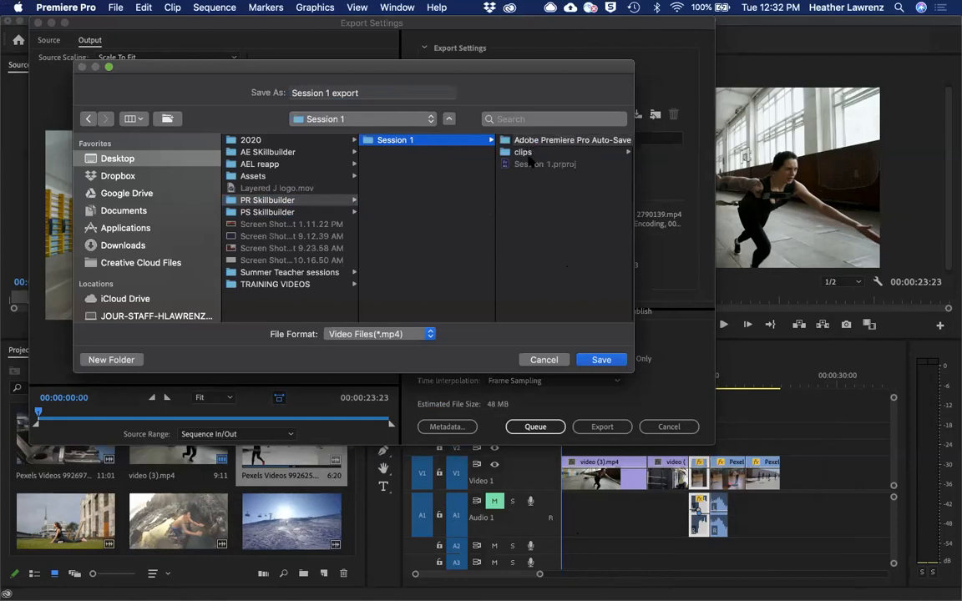
{"action": "left_click", "coordinate": [601, 360]}
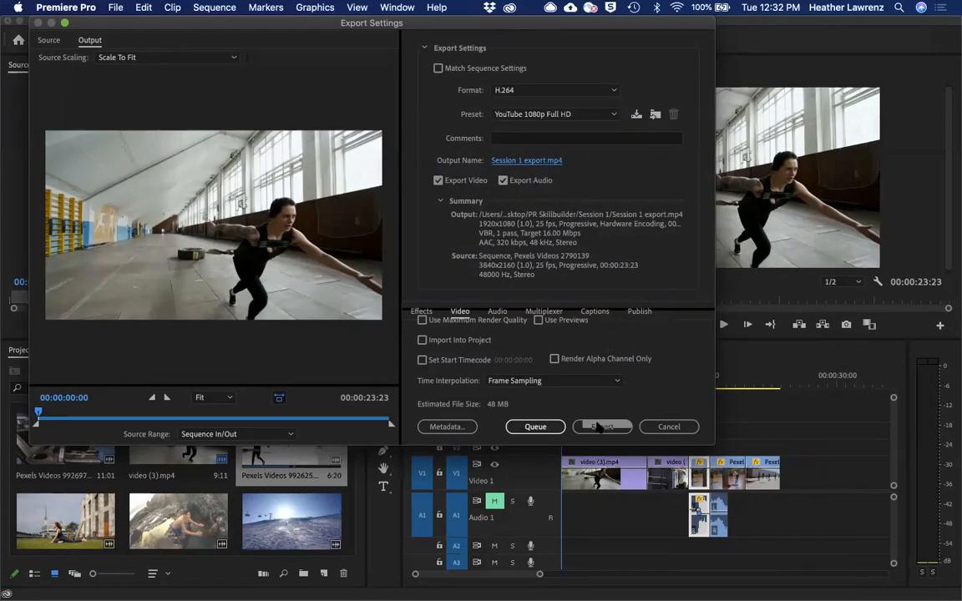
{"action": "left_click", "coordinate": [600, 426]}
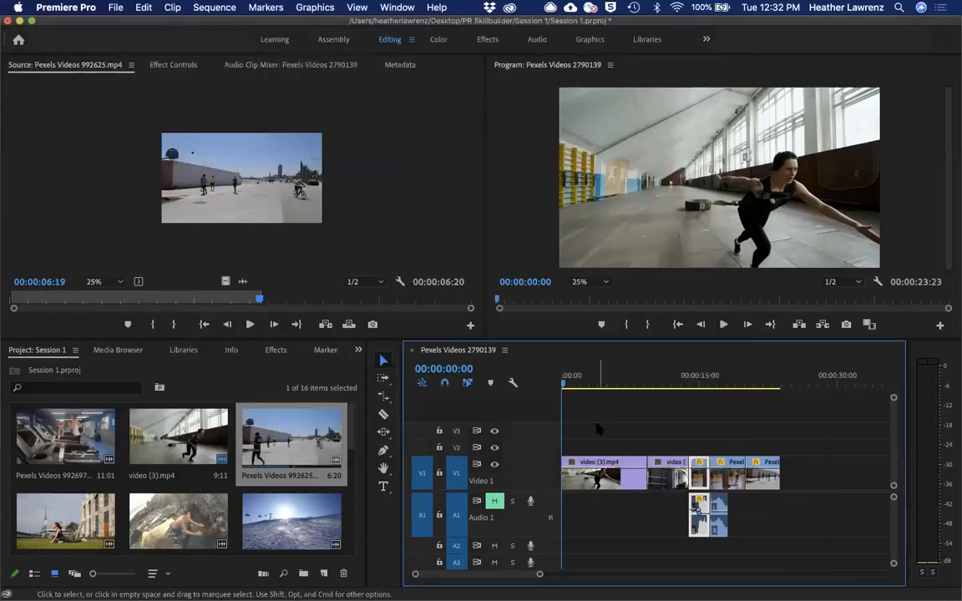
Step: Switch to Finder, examine the exported video, project file and auto-saves in the Session 1 folder, and close the PR Skillbuilder window
{"action": "left_click", "coordinate": [108, 576]}
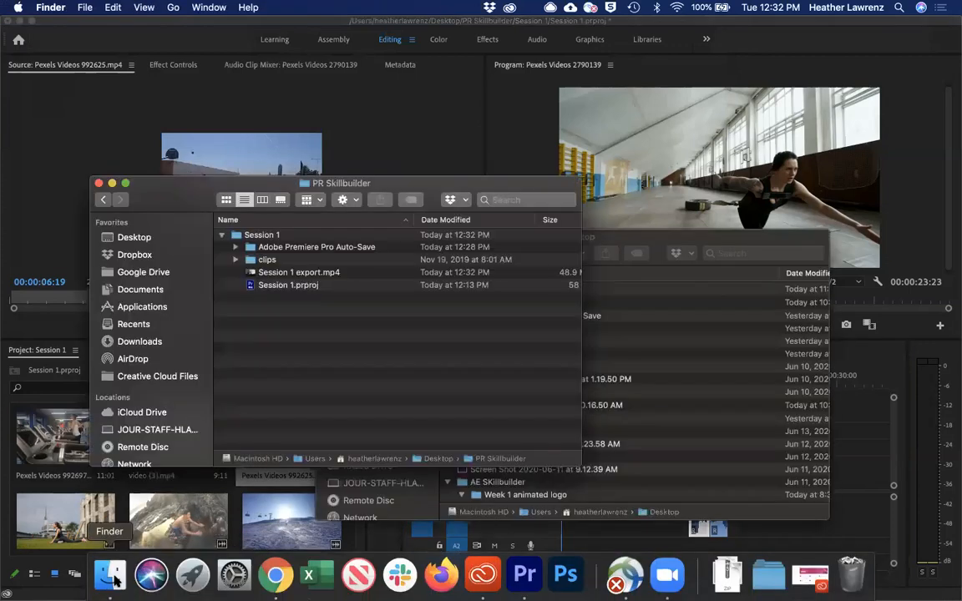
{"action": "left_click", "coordinate": [299, 273]}
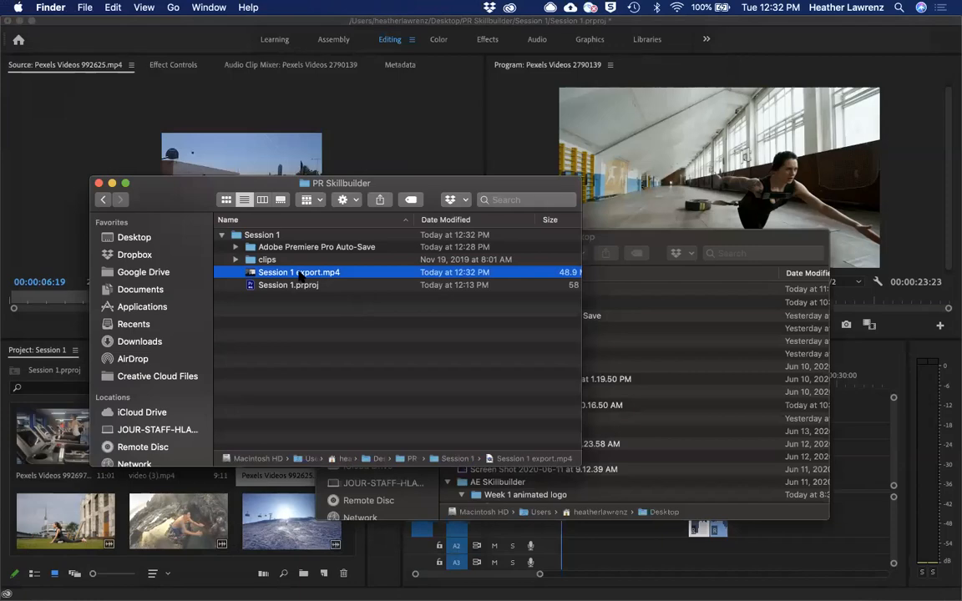
{"action": "key", "text": "Down"}
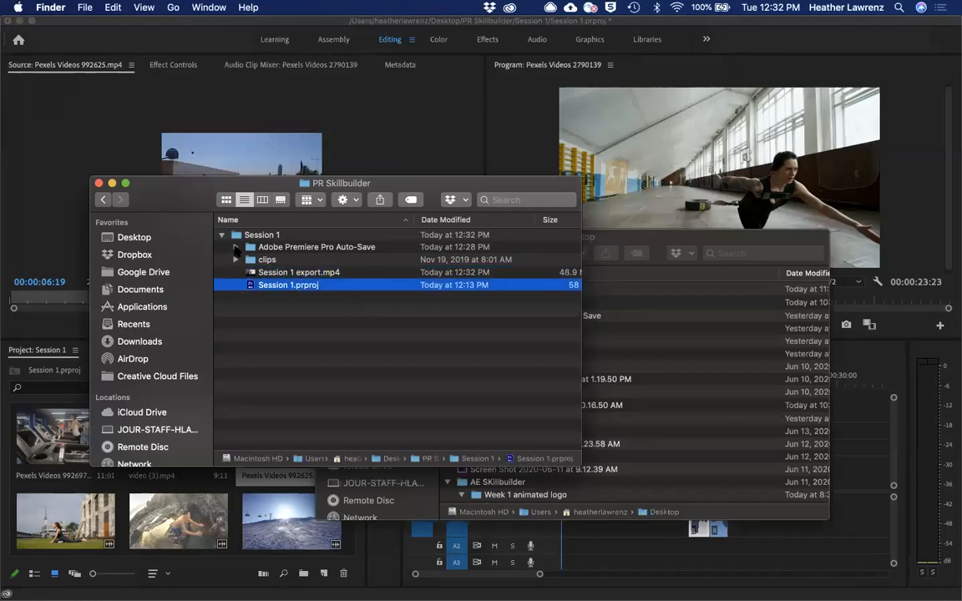
{"action": "left_click", "coordinate": [236, 247]}
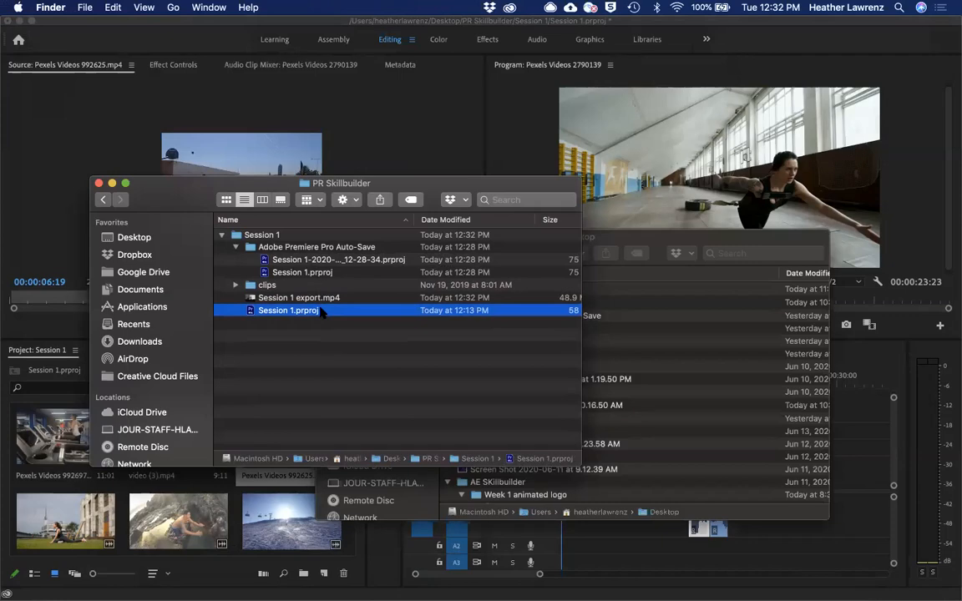
{"action": "left_click", "coordinate": [99, 182]}
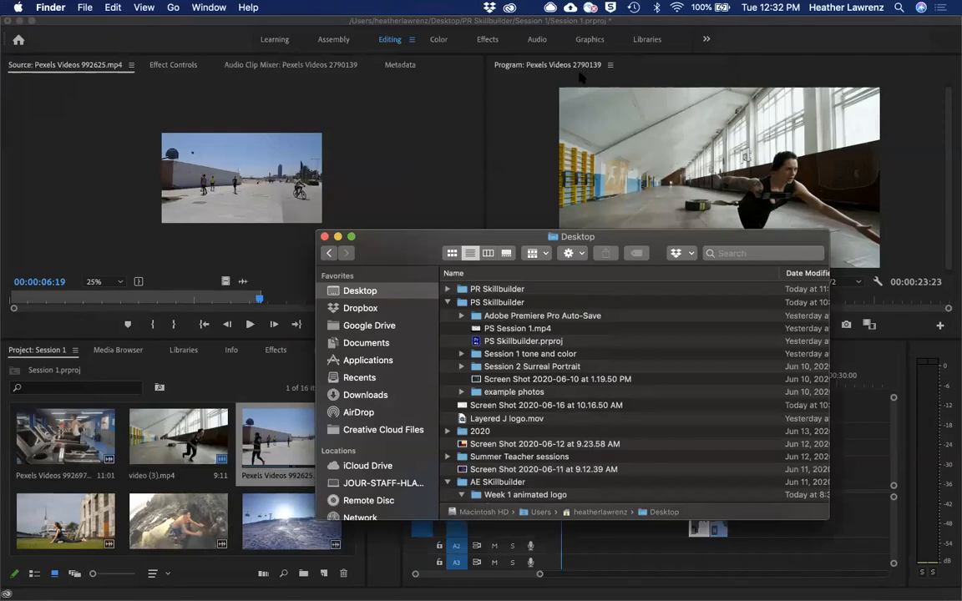